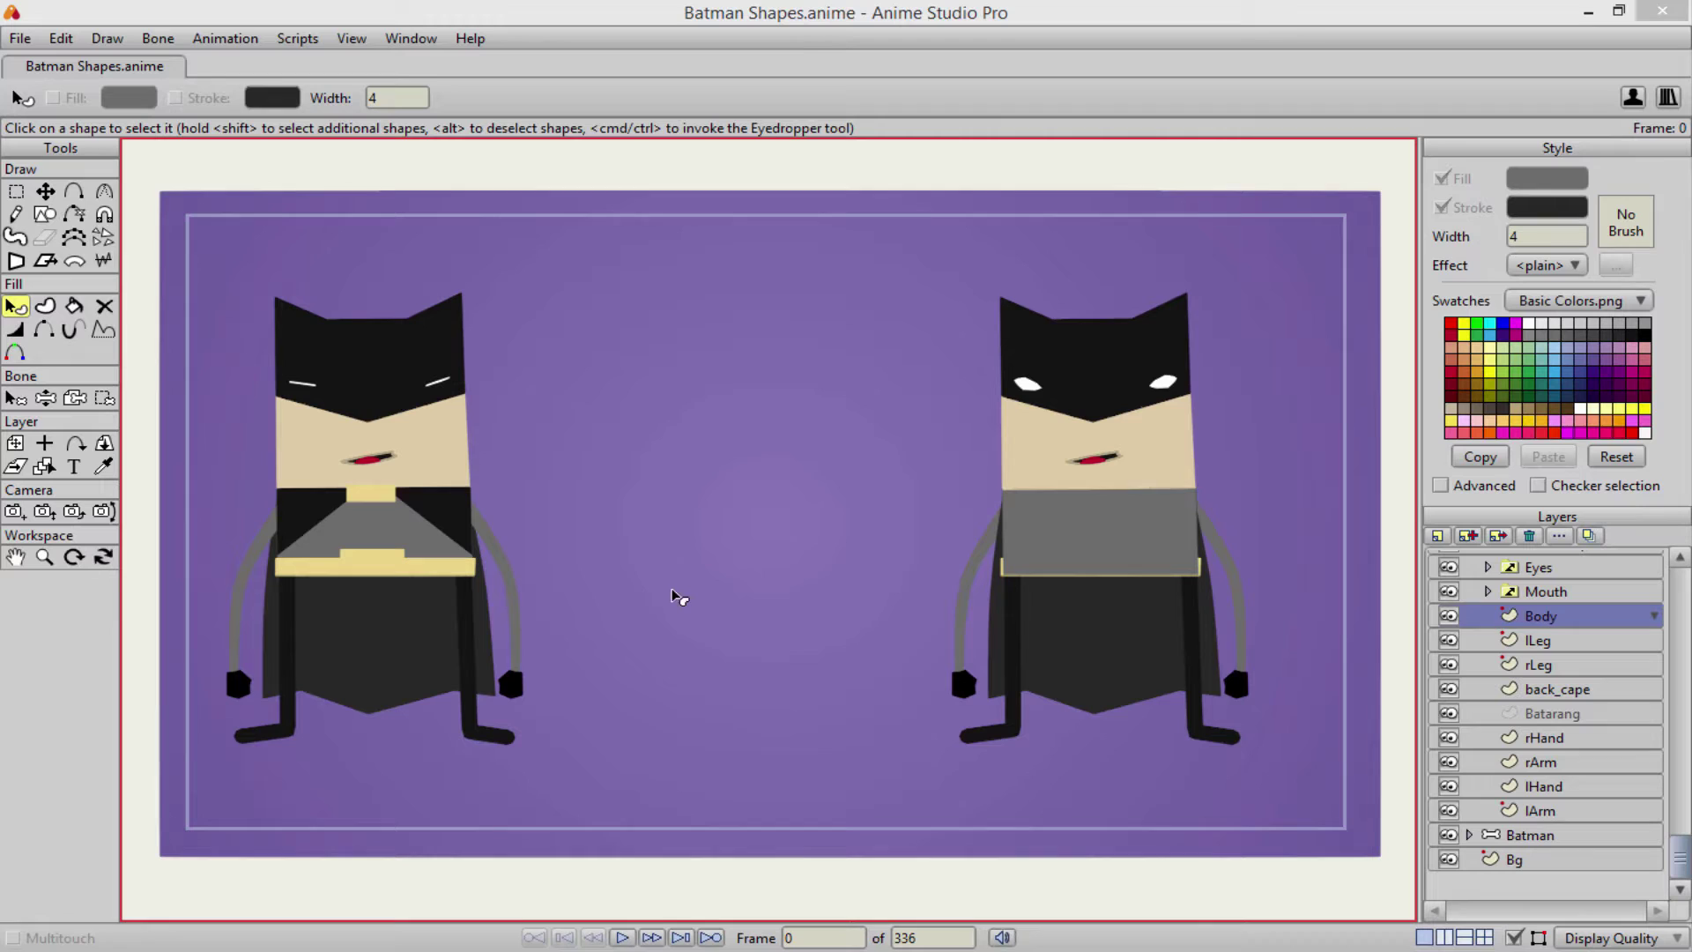
- Toggle the visibility of the Batman Shapes character's Body layer to check which artwork it contains
left_click_drag(738, 597, 685, 563)
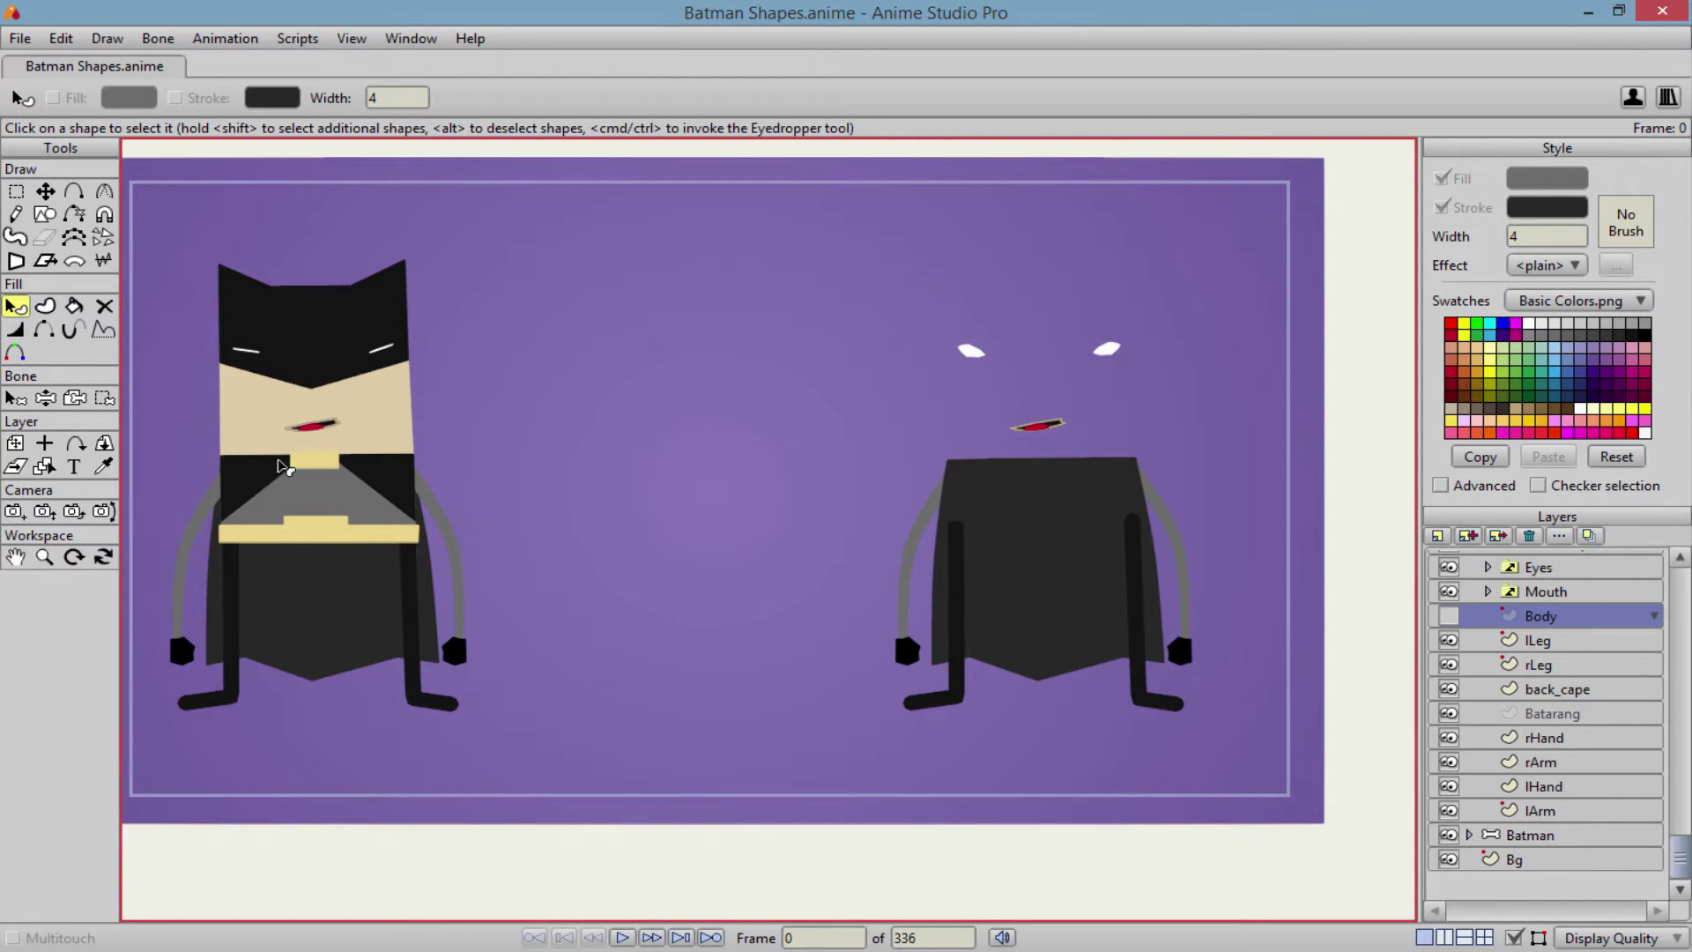
left_click(1449, 615)
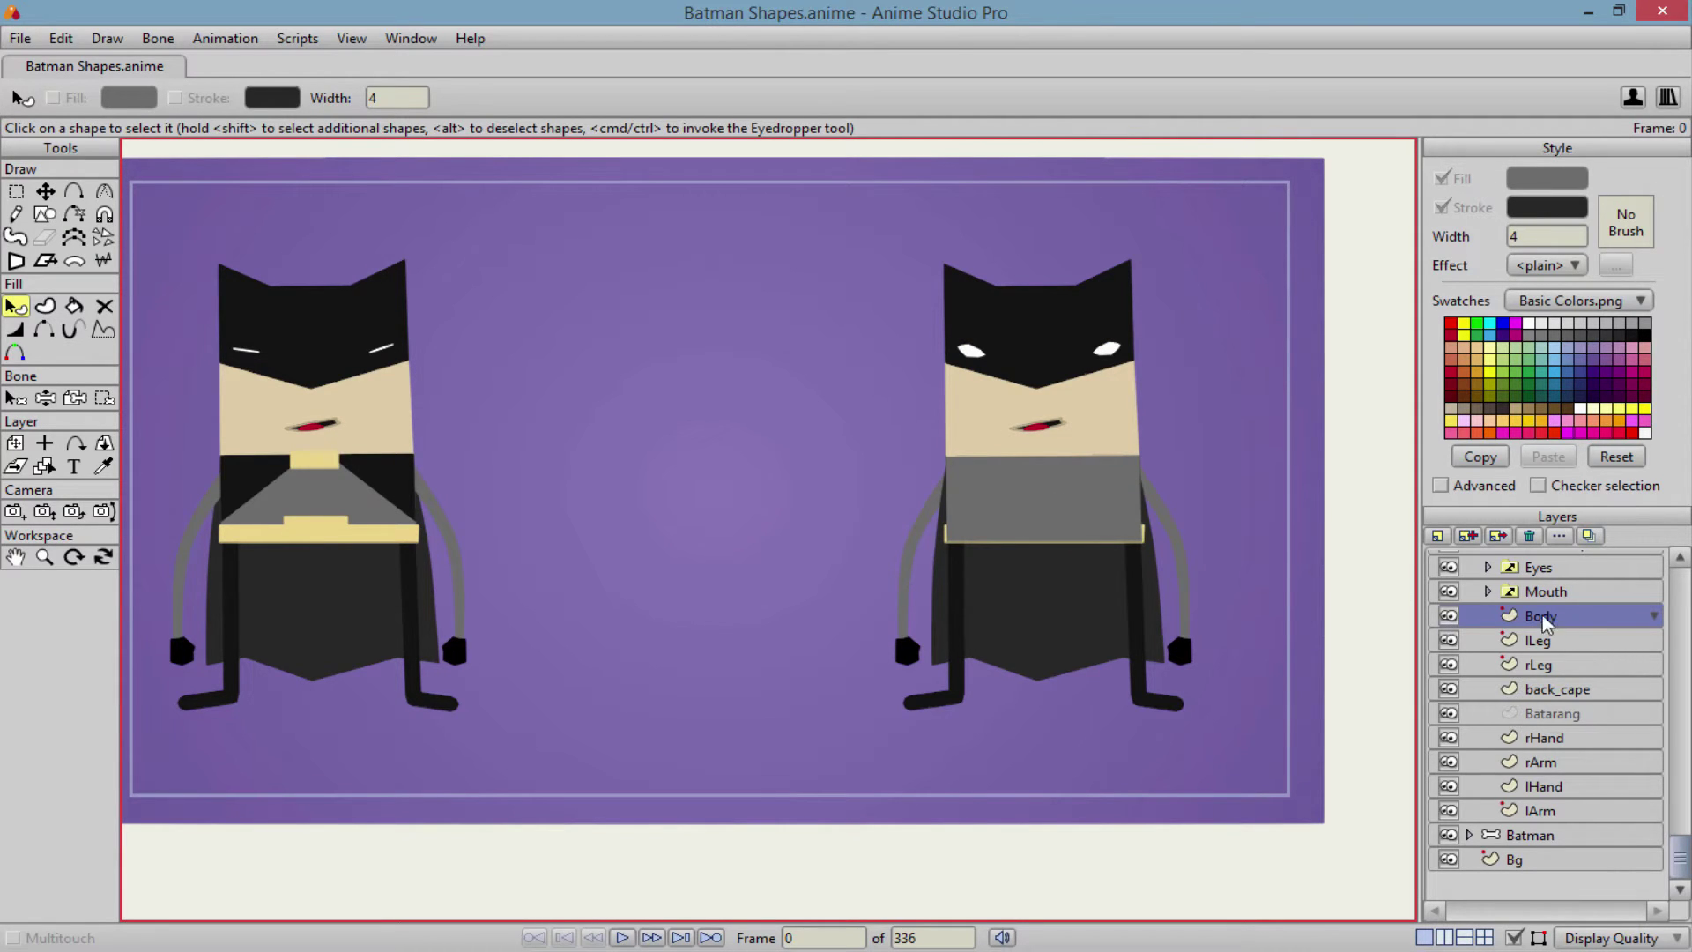
left_click(1449, 616)
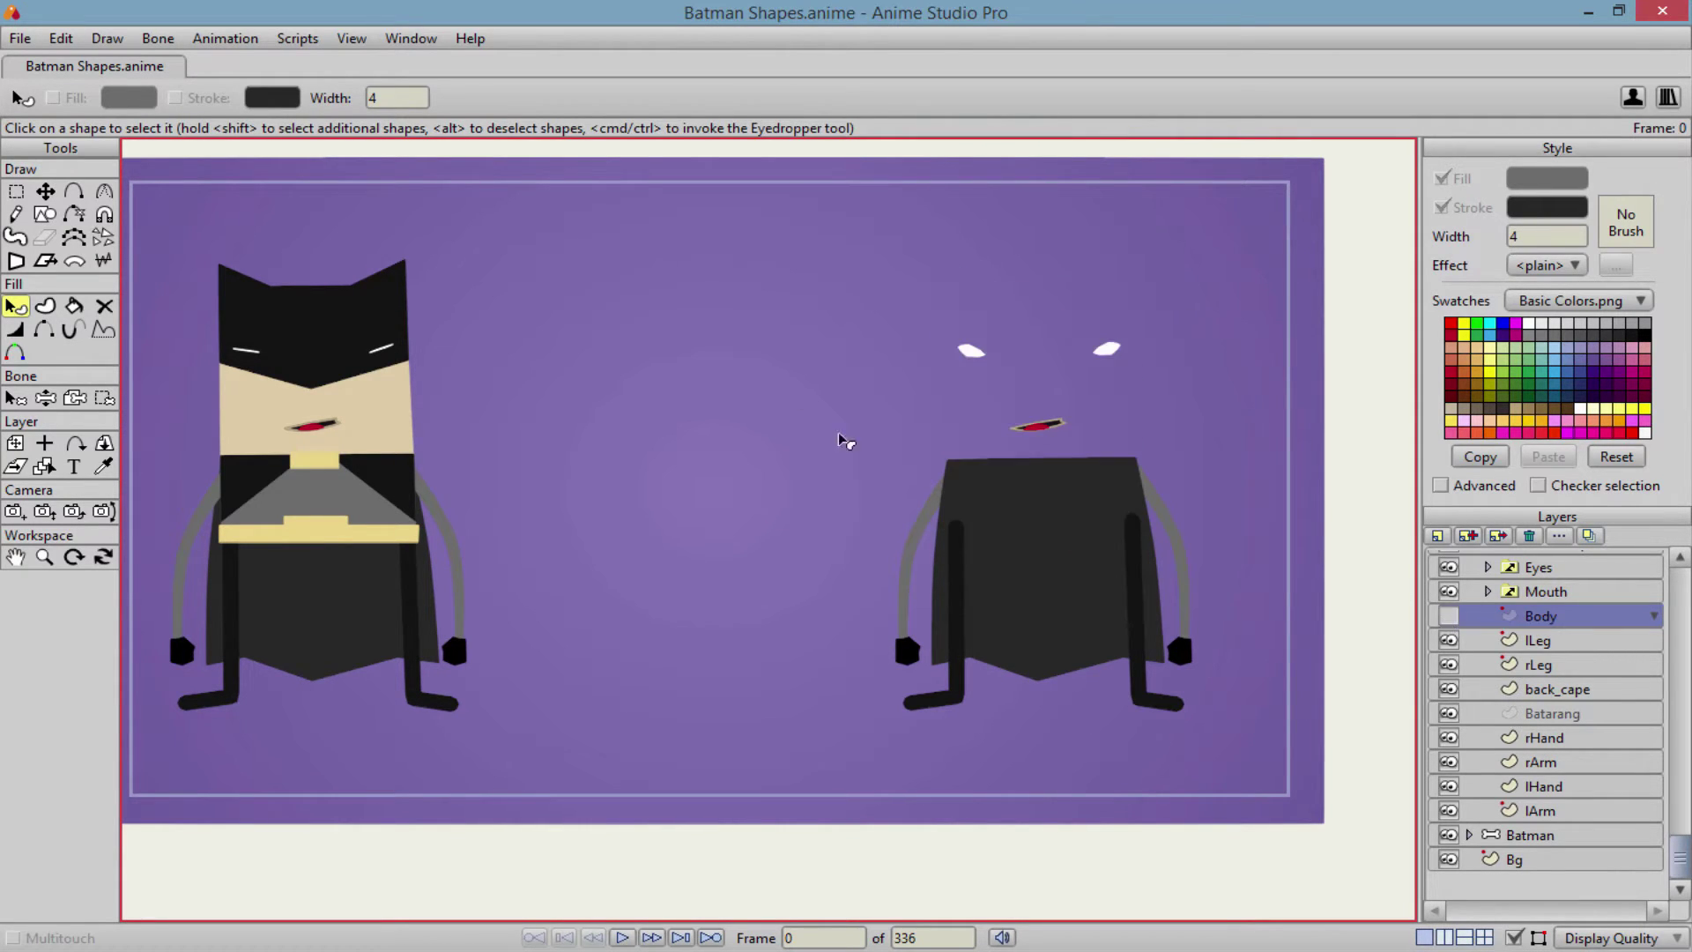
left_click(1448, 617)
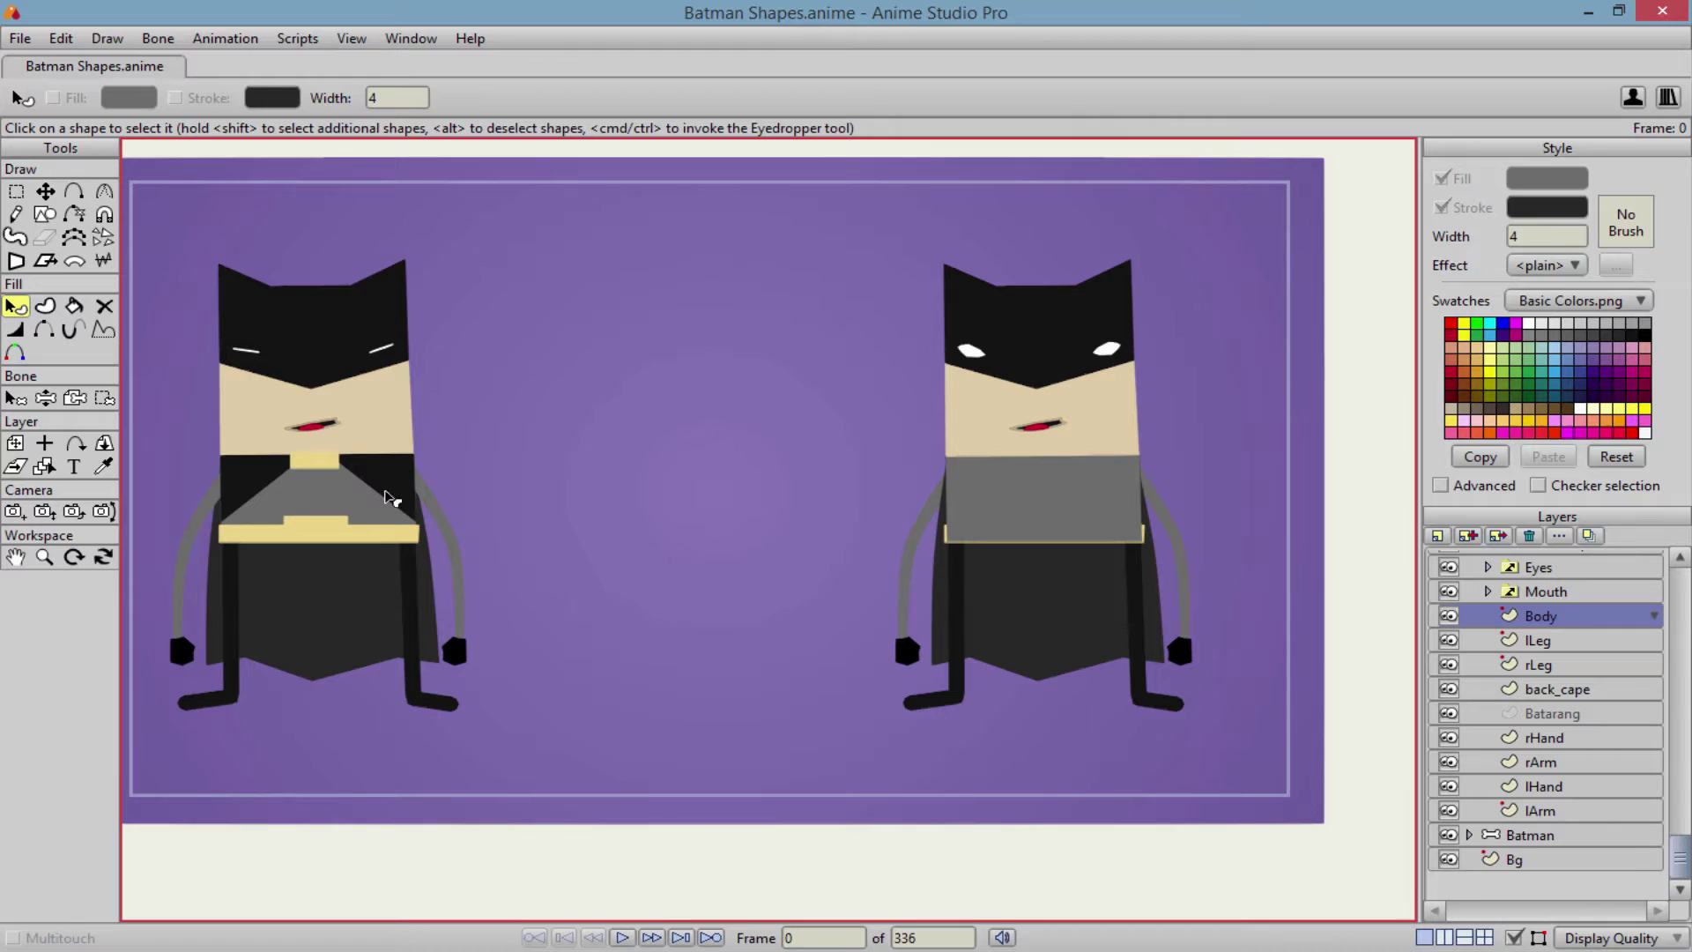
- Try to move the right black chest triangle on the Batman group's Body layer away from the torso, and undo the move
left_click(1467, 834)
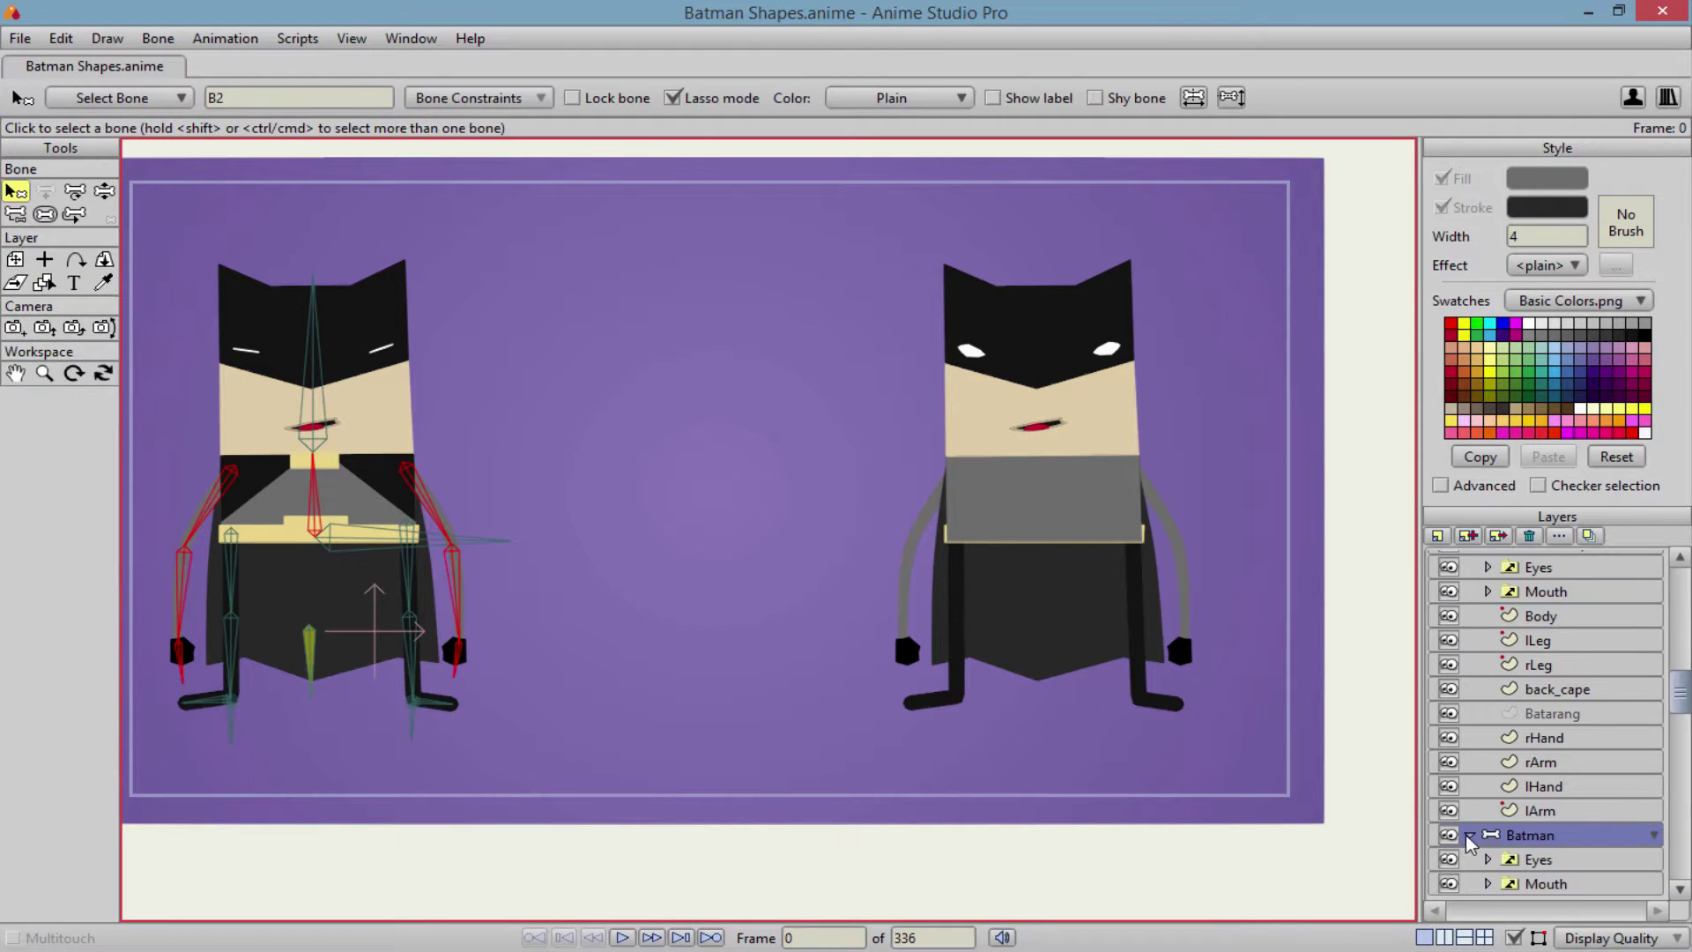
scroll(1539, 842, "down", 3)
scroll(1564, 811, "down", 3)
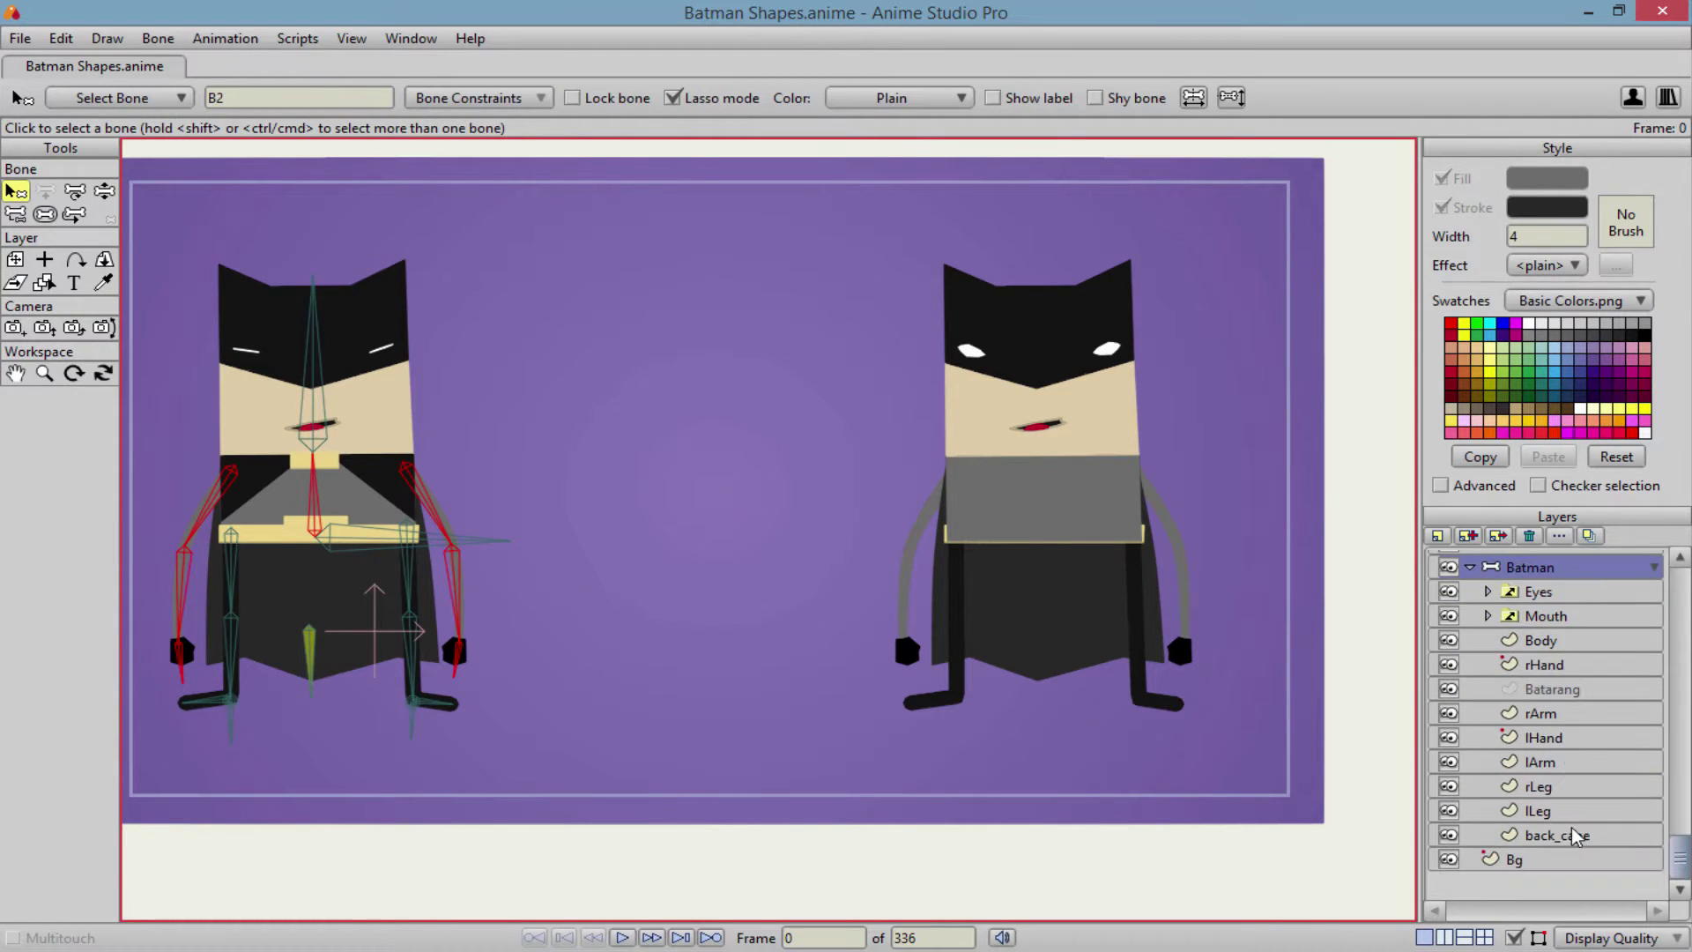
left_click(1567, 640)
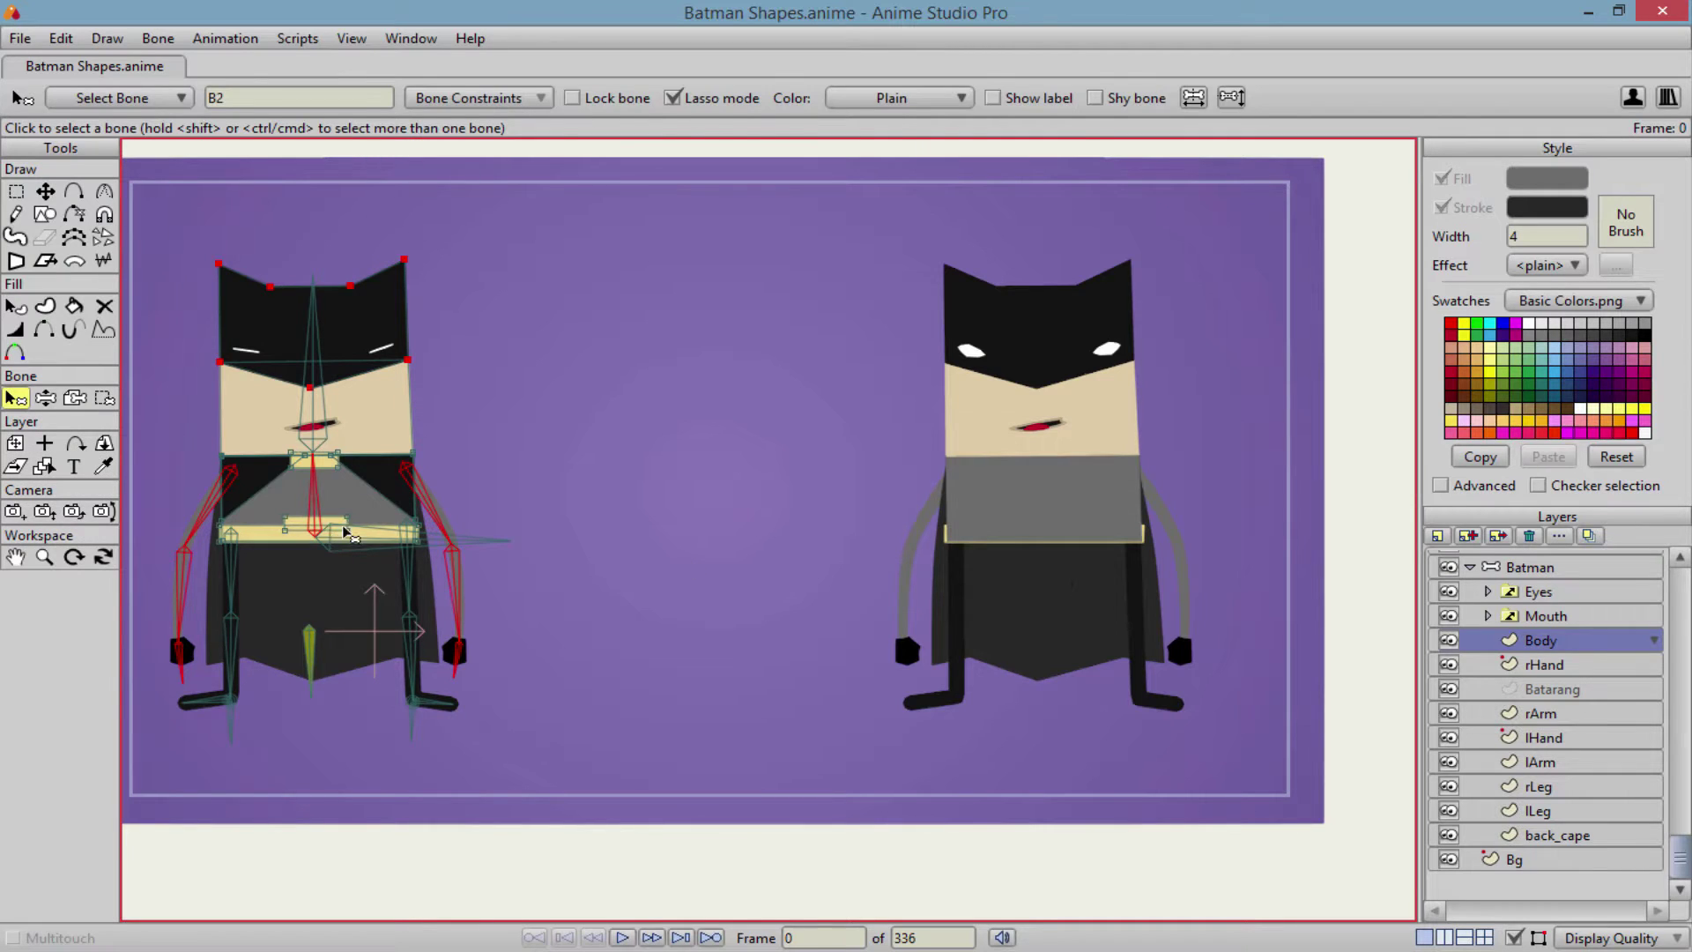
key("t")
left_click_drag(373, 478, 577, 410)
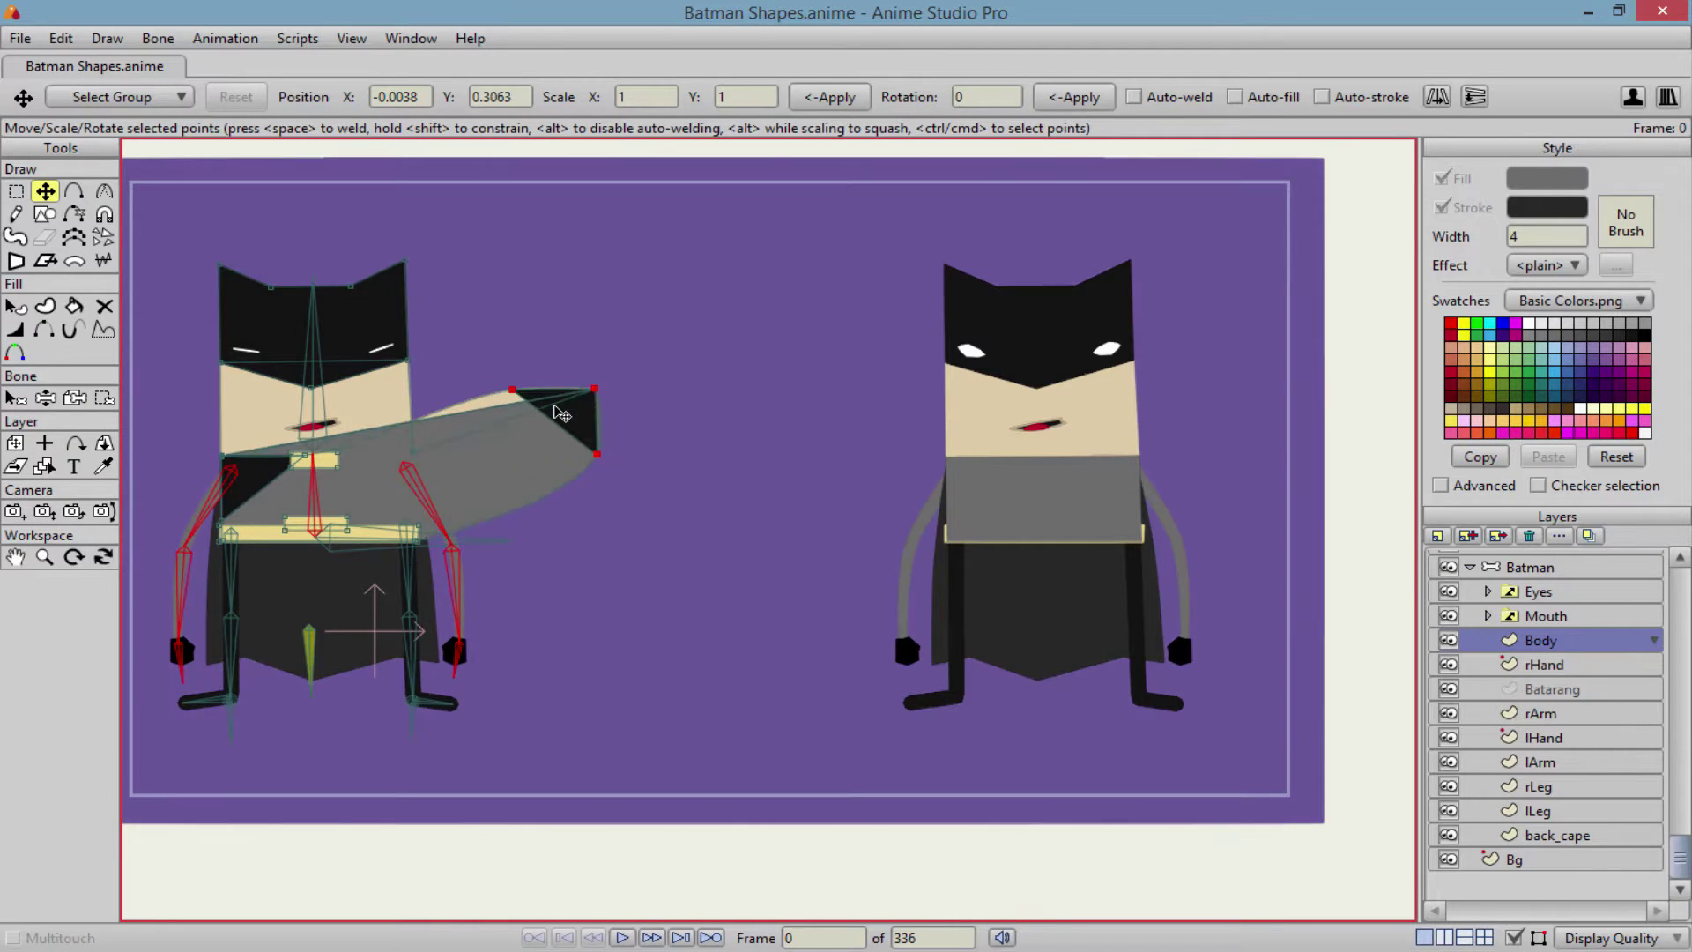
key("z")
key("ctrl+z")
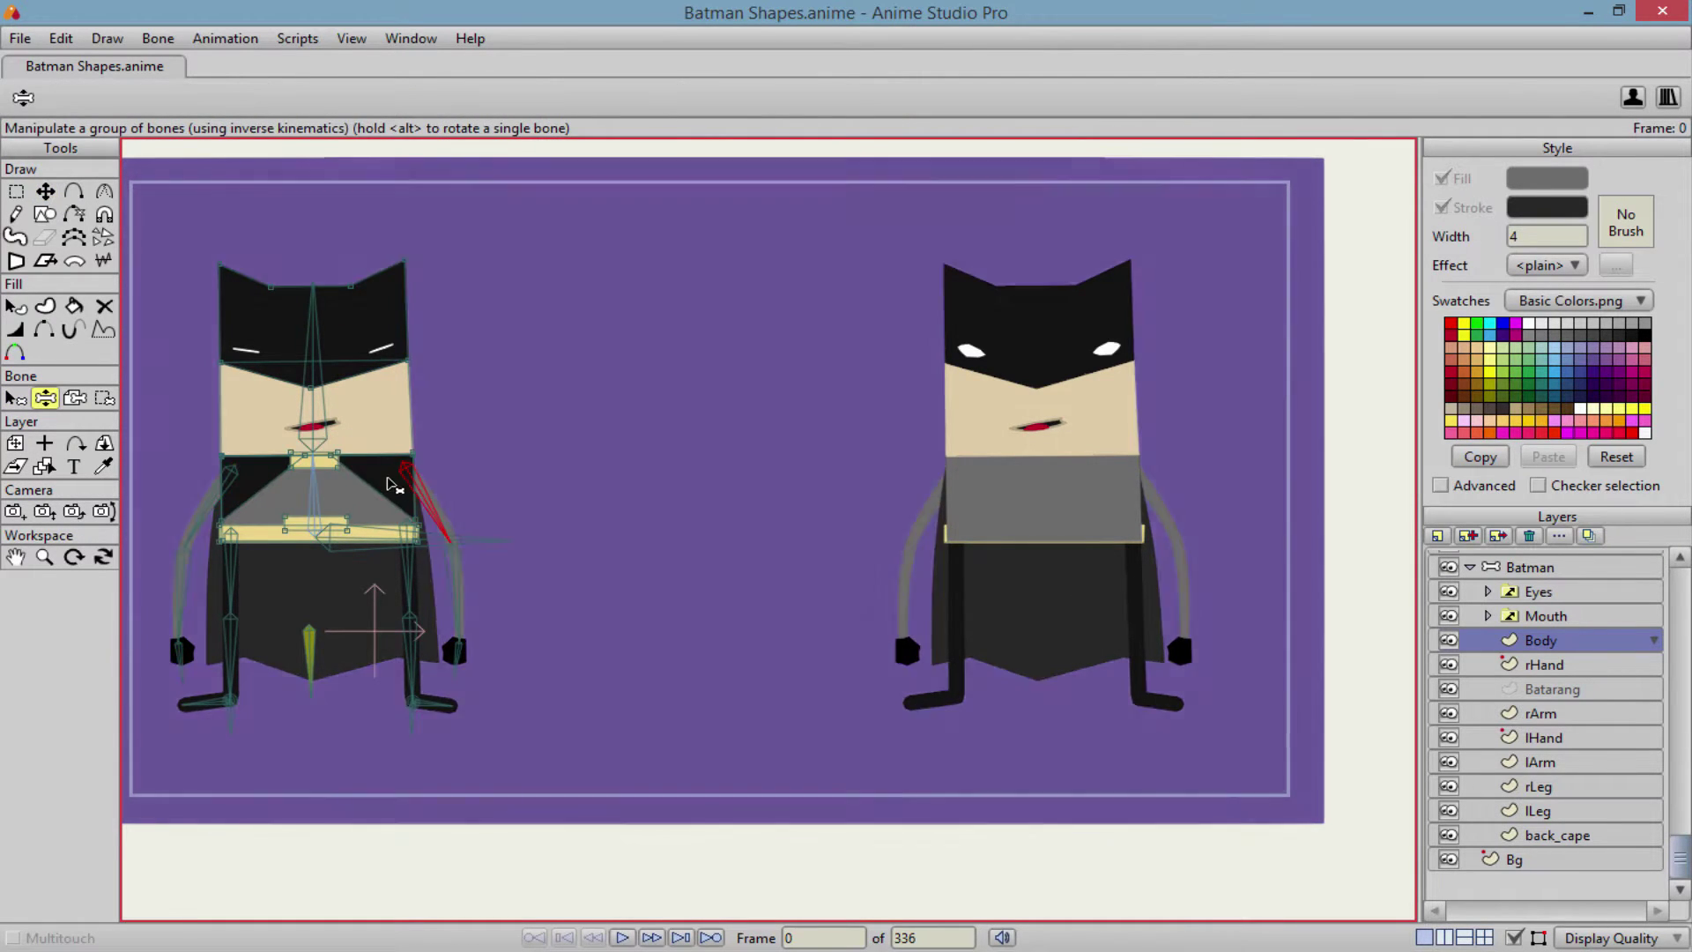
- Try again to pull the right black chest triangle out past the torso's edge, and undo the move
key("t")
scroll(412, 476, "up", 4)
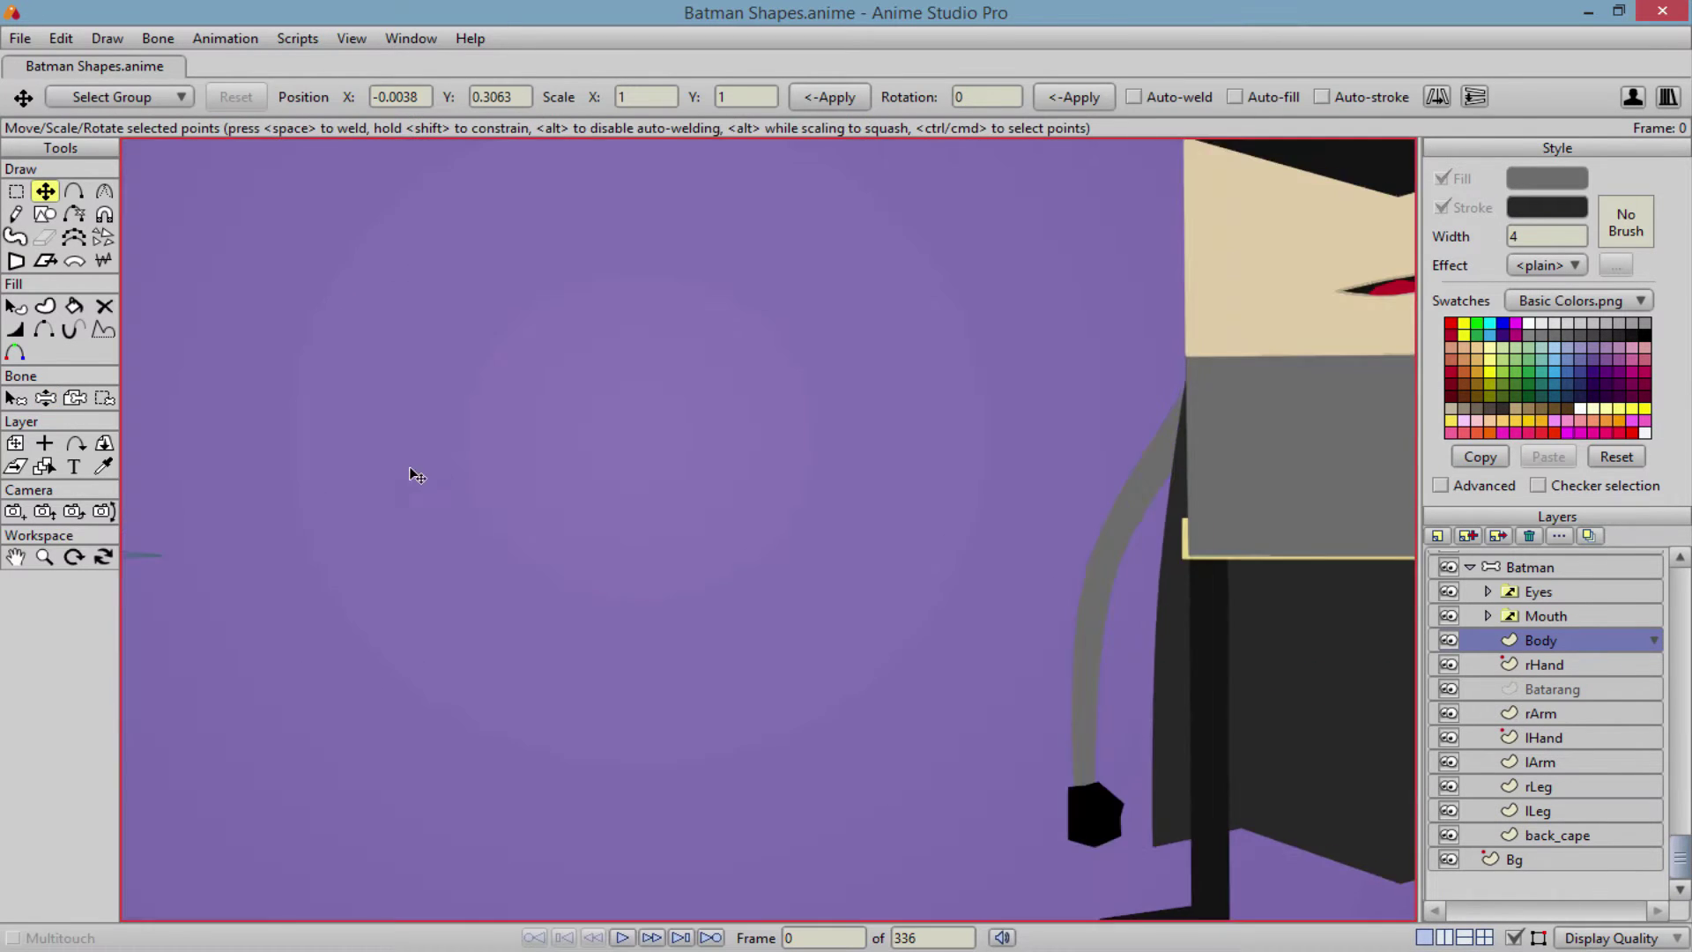
left_click_drag(412, 476, 823, 464)
scroll(824, 464, "up", 3)
scroll(561, 412, "down", 2)
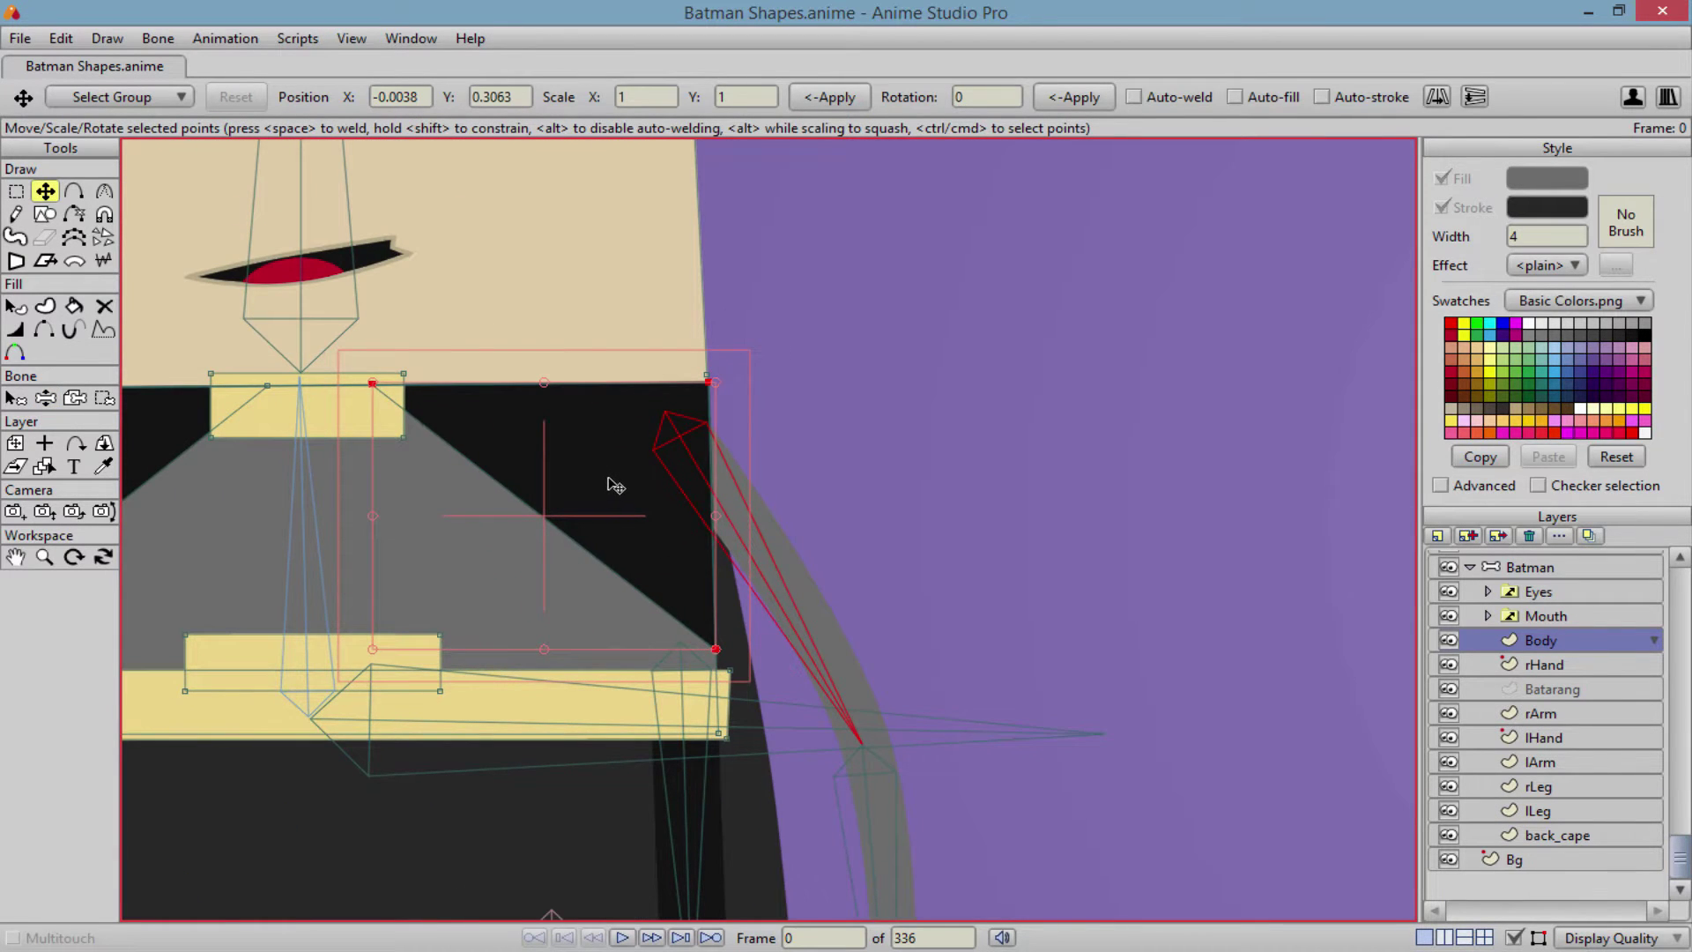
left_click_drag(612, 483, 866, 403)
key("ctrl+z")
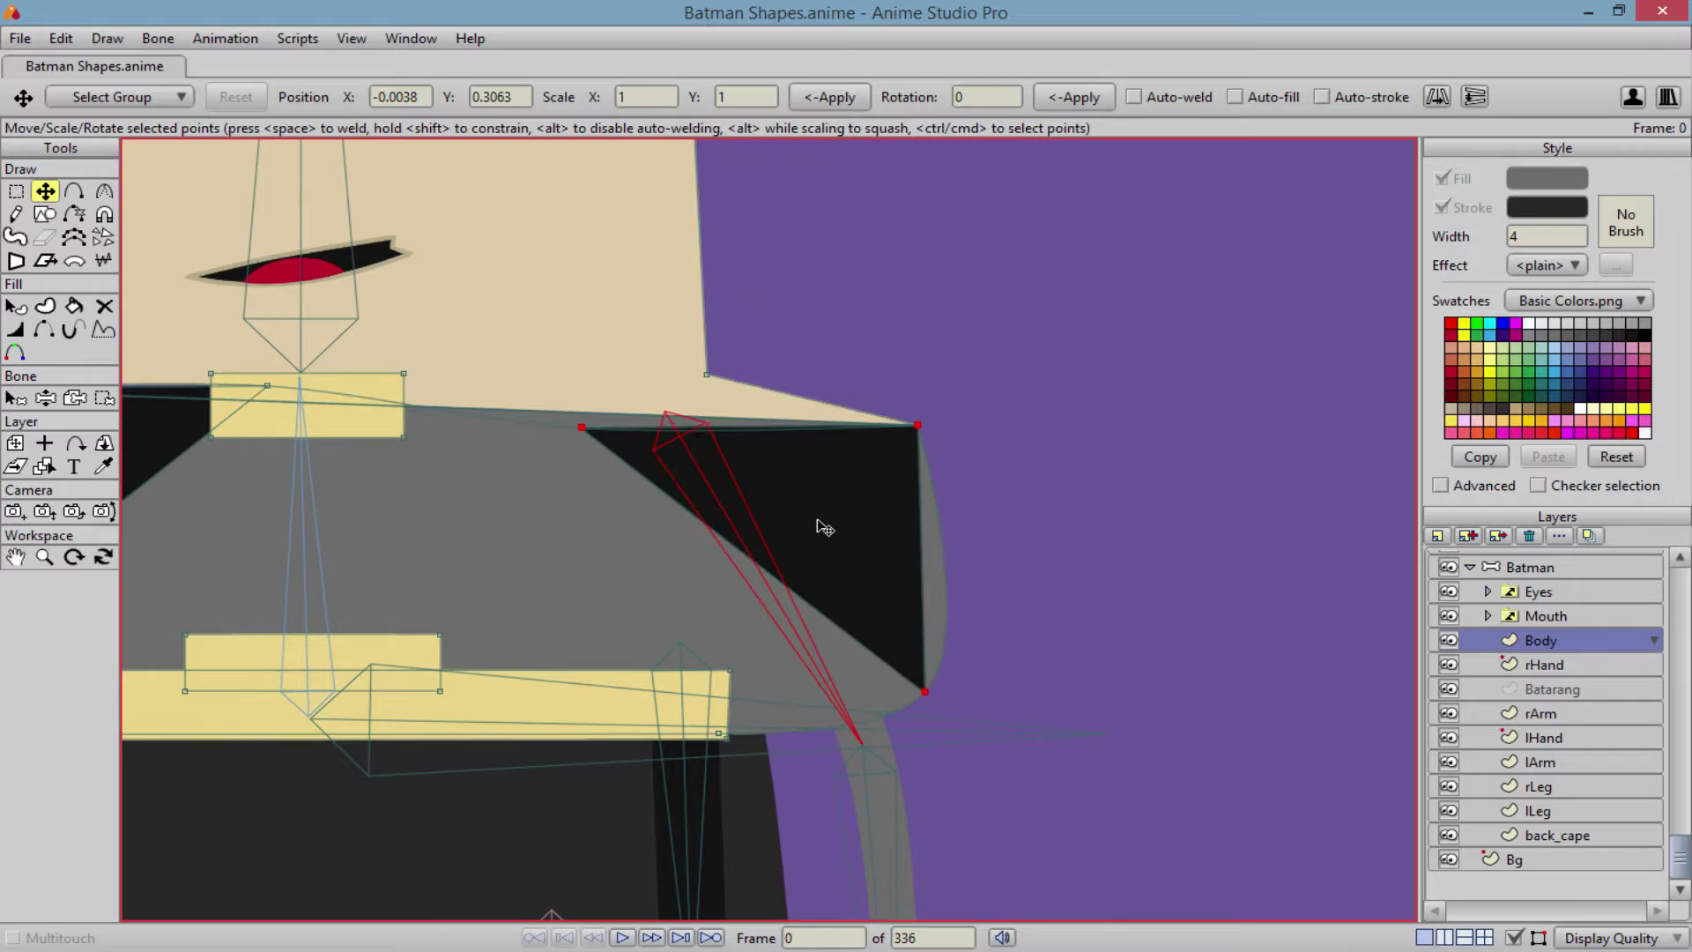
- Try to move the right black chest triangle inward toward the yellow collar, and undo the move
scroll(873, 529, "down", 3)
scroll(867, 535, "down", 2)
scroll(755, 524, "up", 3)
left_click_drag(755, 524, 534, 496)
key("ctrl+z")
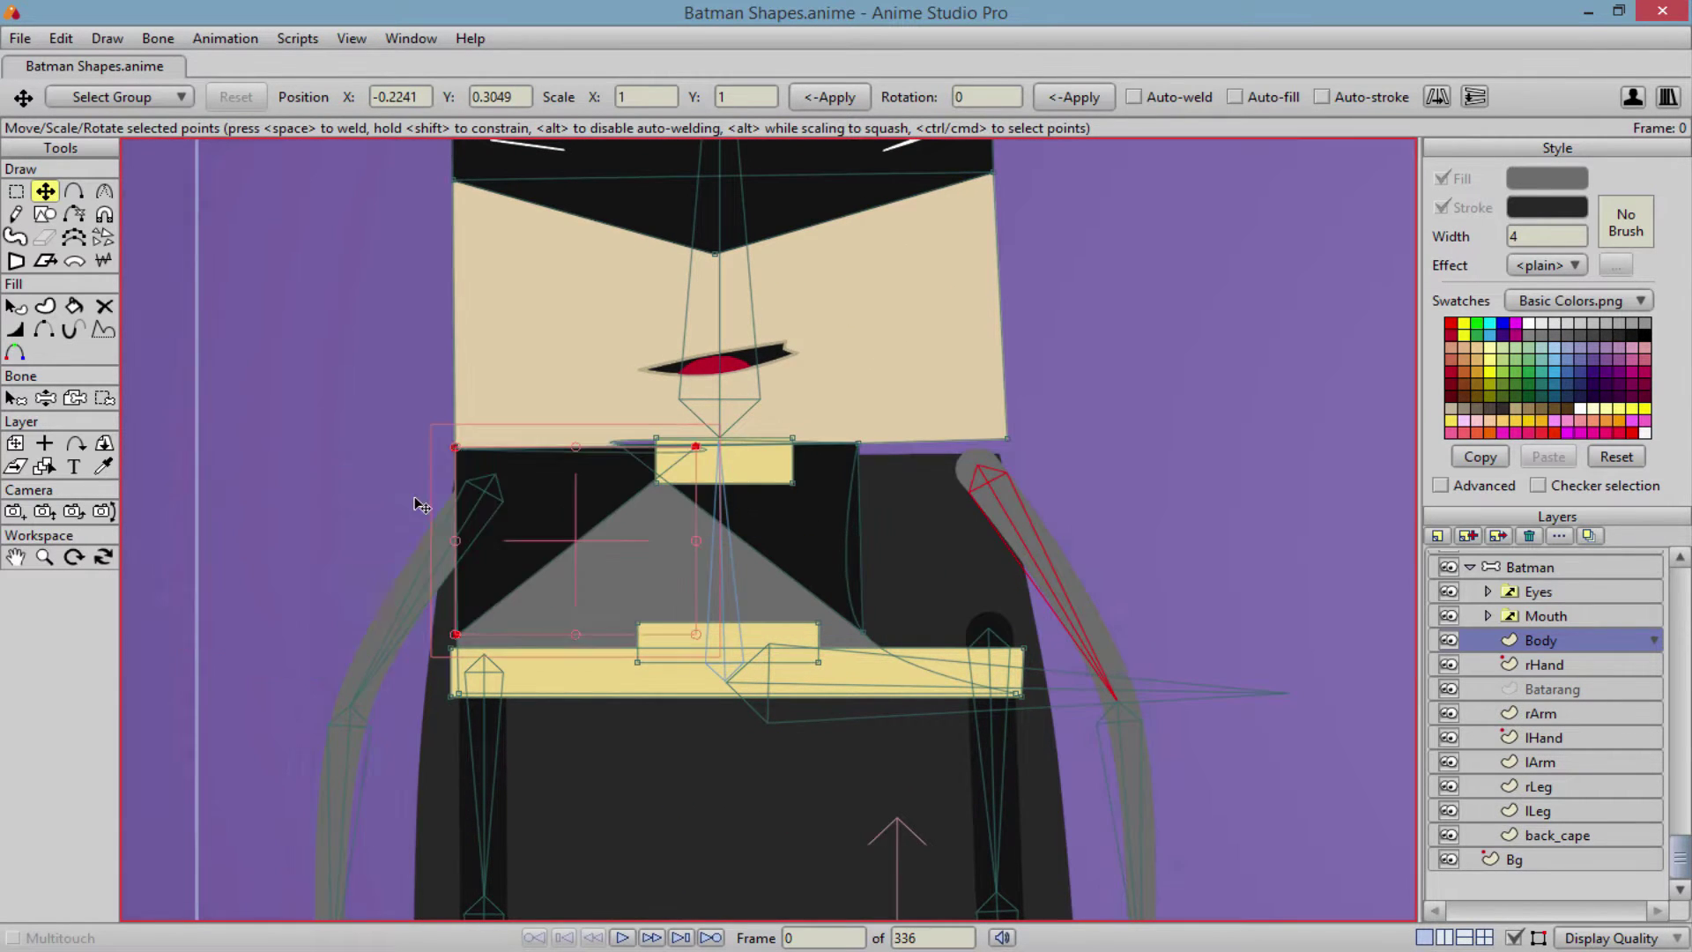
- Collapse the Batman group and select the Body layer of the Batman Shapes group
scroll(1076, 490, "down", 3)
left_click_drag(1234, 445, 460, 510)
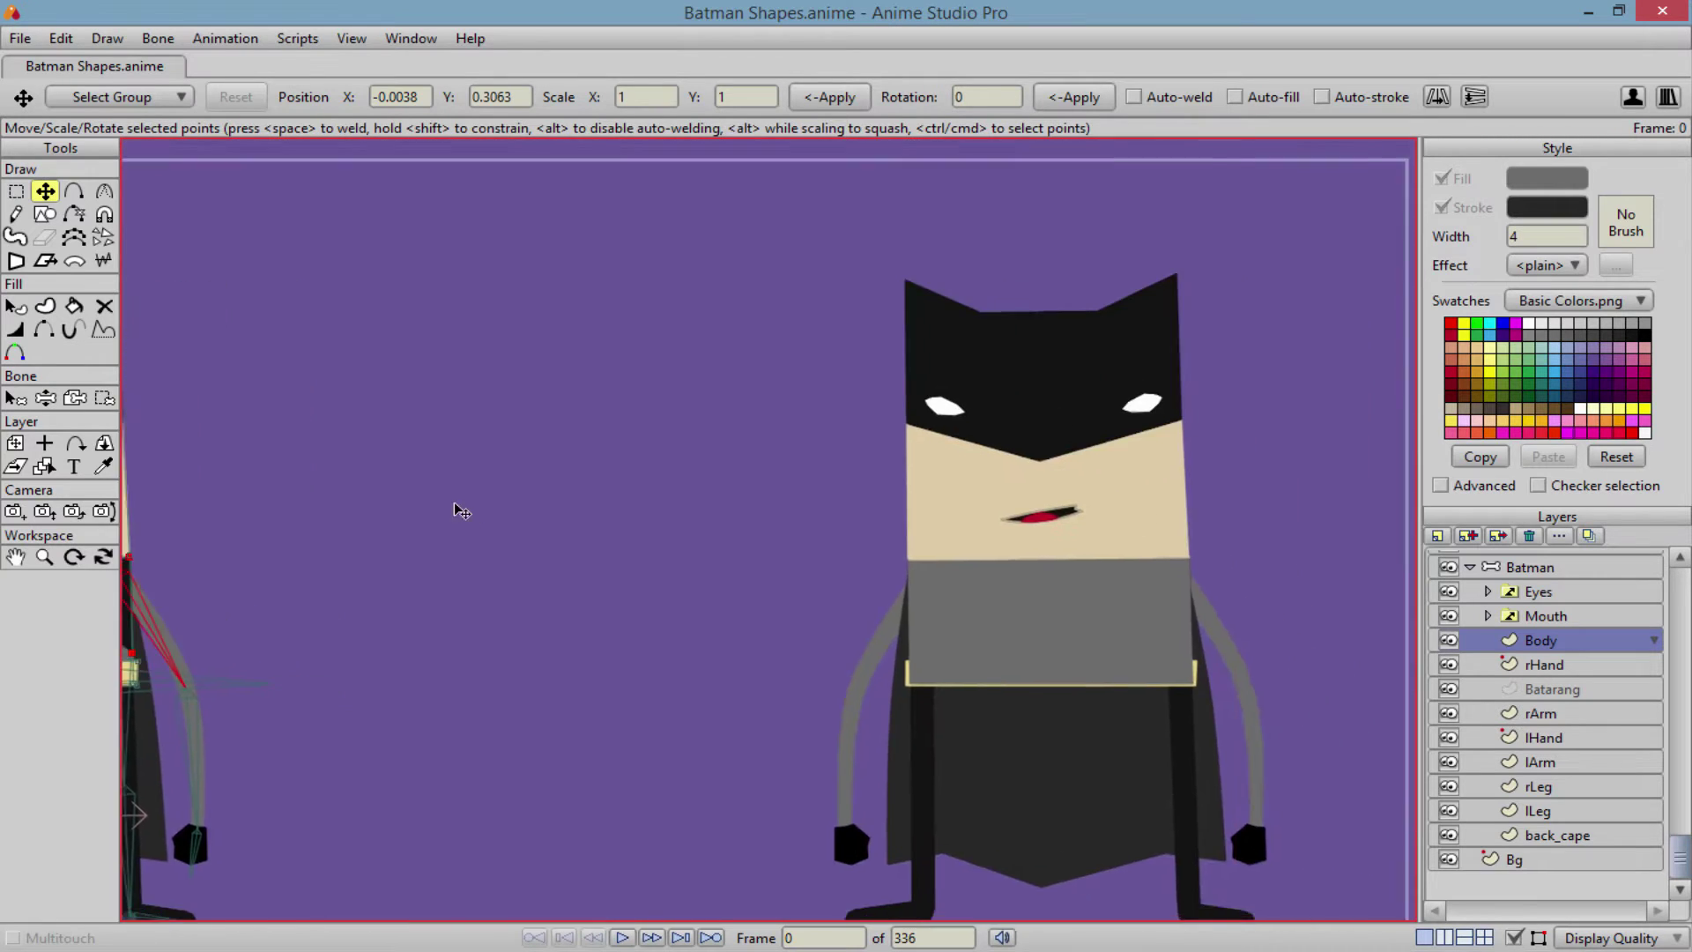
scroll(691, 520, "up", 2)
left_click_drag(746, 474, 488, 506)
scroll(390, 596, "down", 2)
left_click(1468, 568)
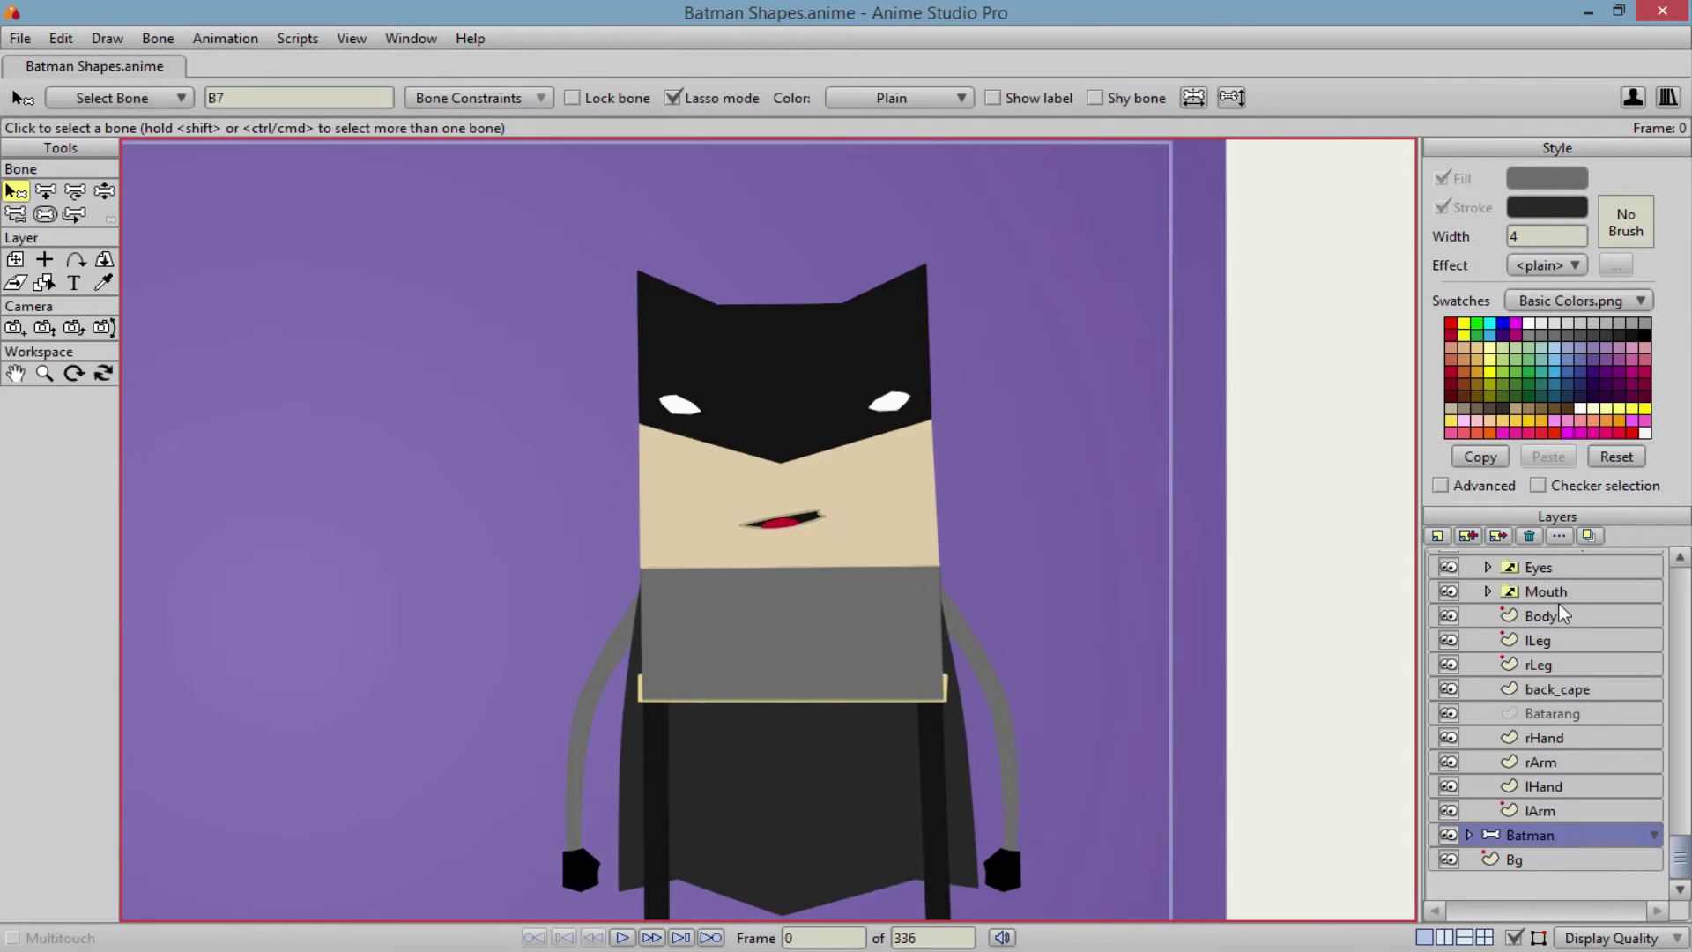
scroll(1534, 648, "up", 4)
scroll(1564, 690, "down", 1)
scroll(1566, 690, "down", 1)
left_click(1567, 690)
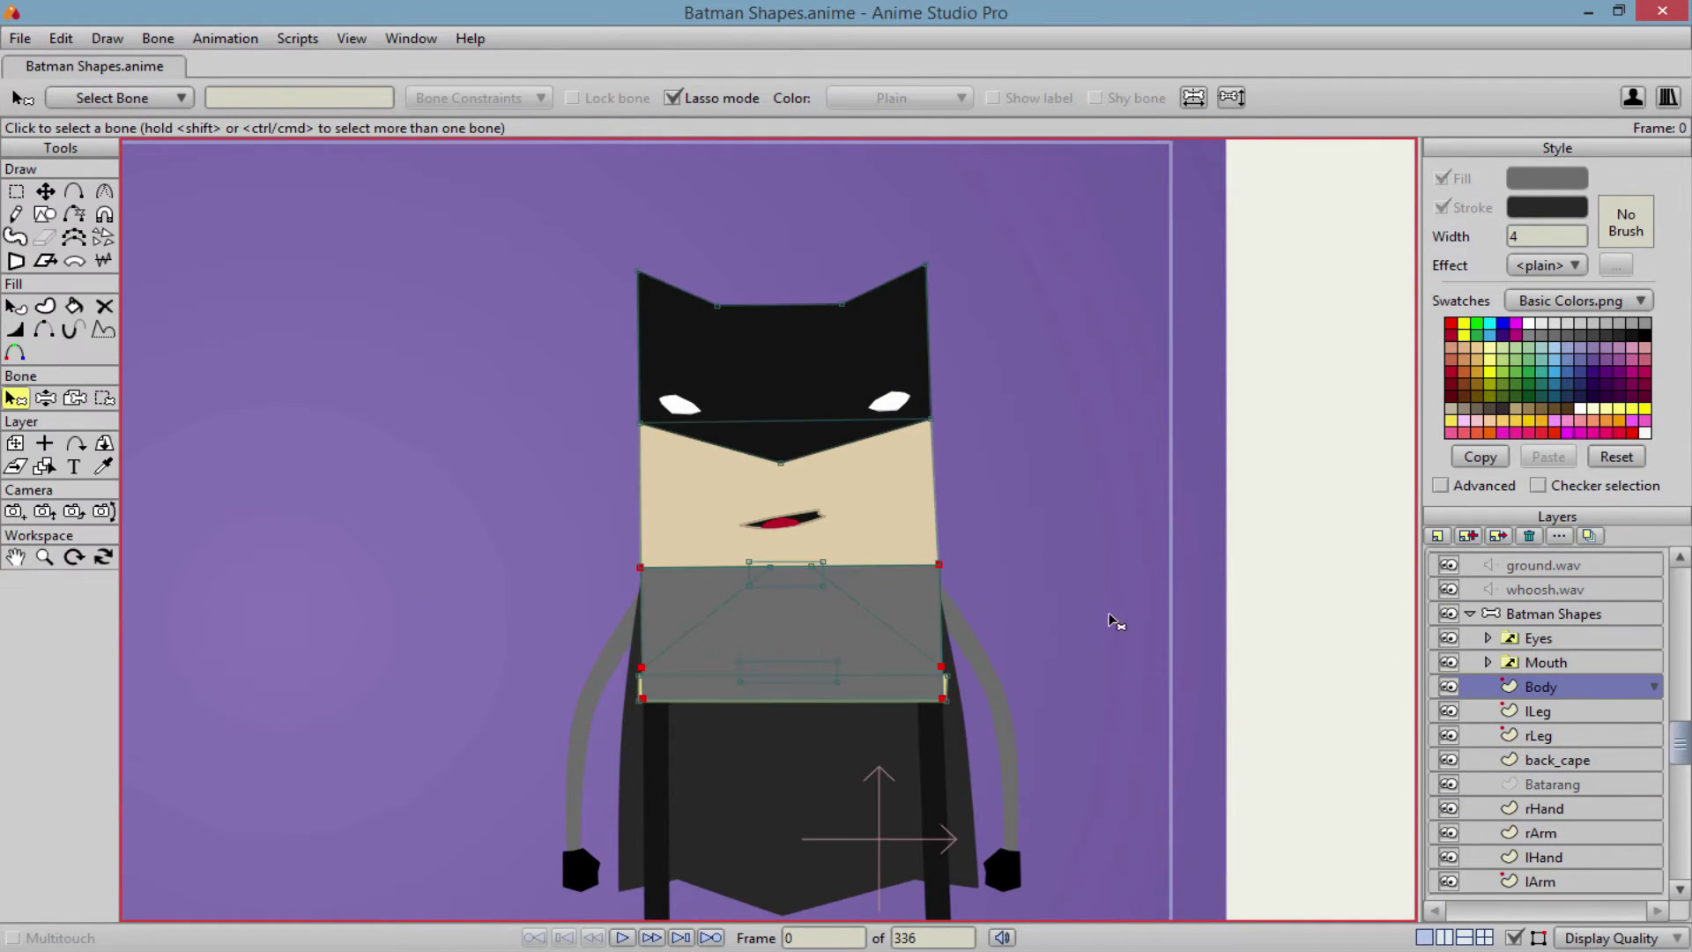
- Compare the chest and belt artwork of the two Batman characters
scroll(1115, 617, "up", 4)
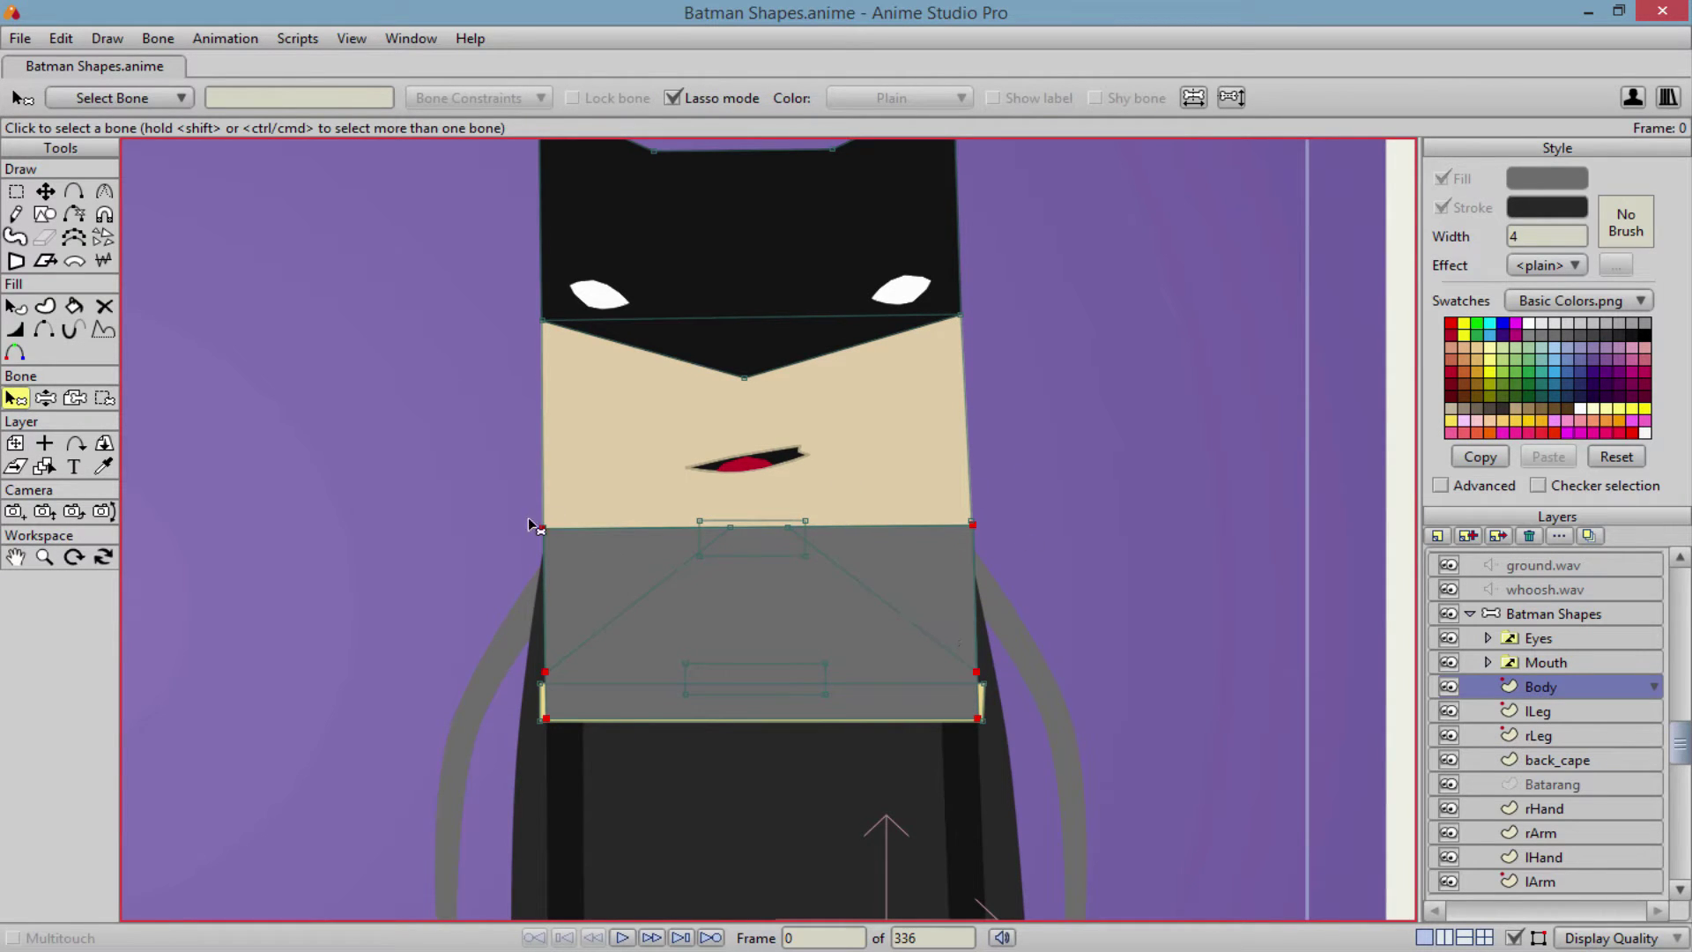
scroll(489, 719, "down", 4)
left_click_drag(328, 657, 619, 660)
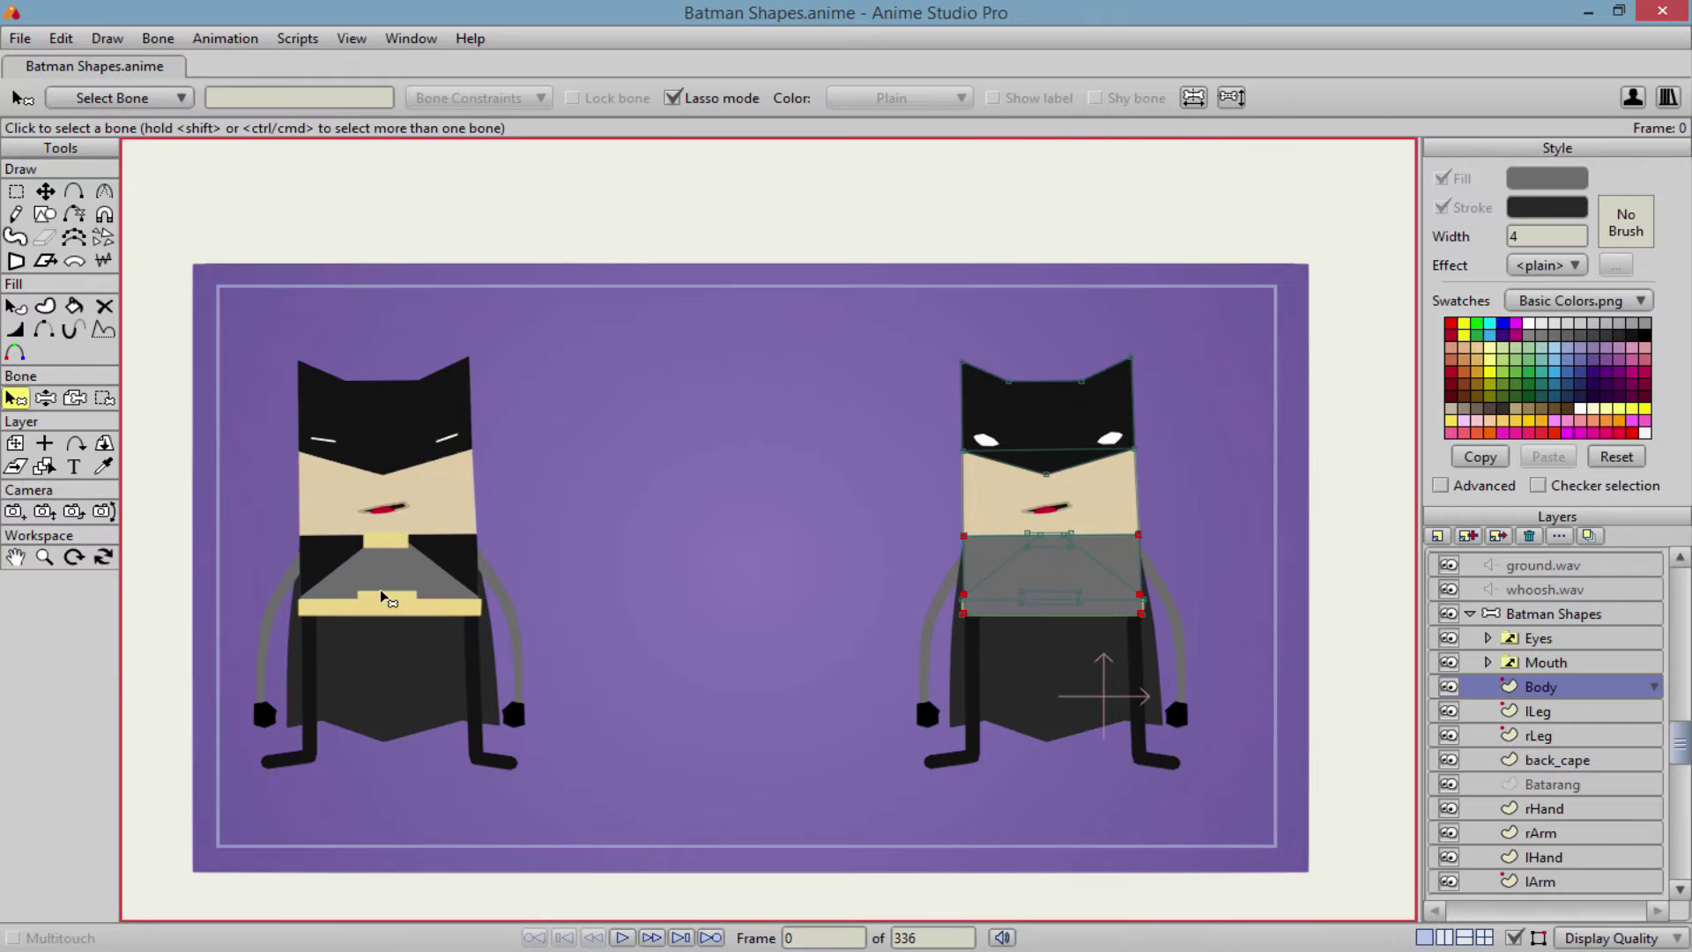
scroll(726, 626, "up", 4)
scroll(1012, 520, "down", 5)
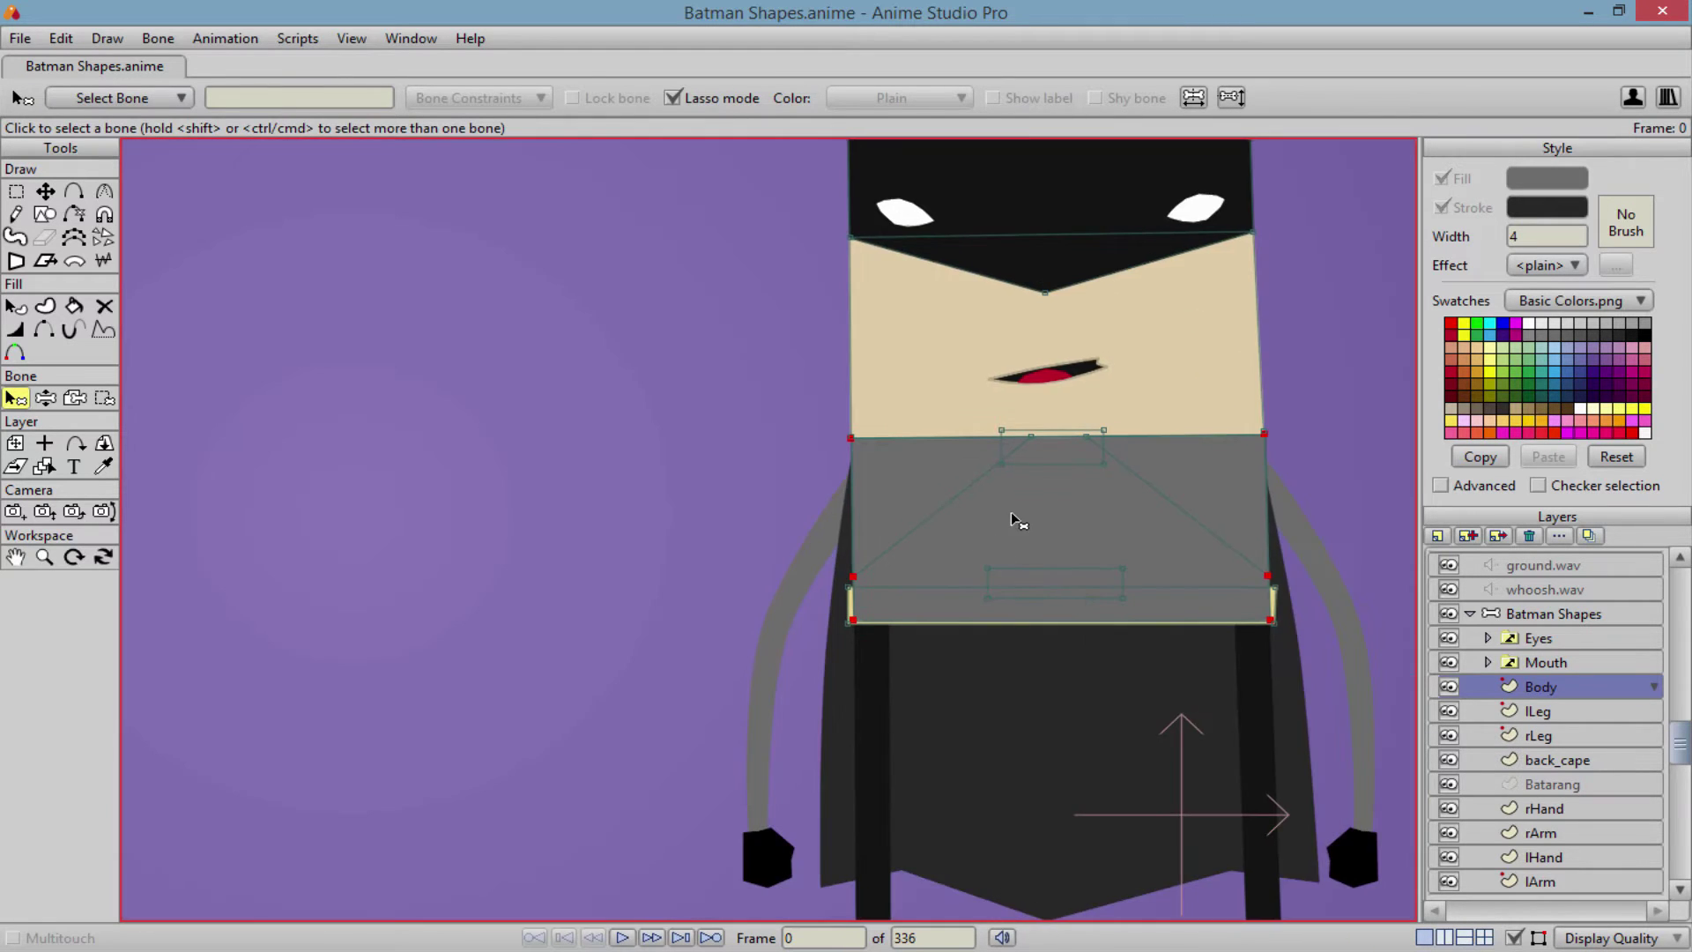
left_click_drag(748, 536, 902, 562)
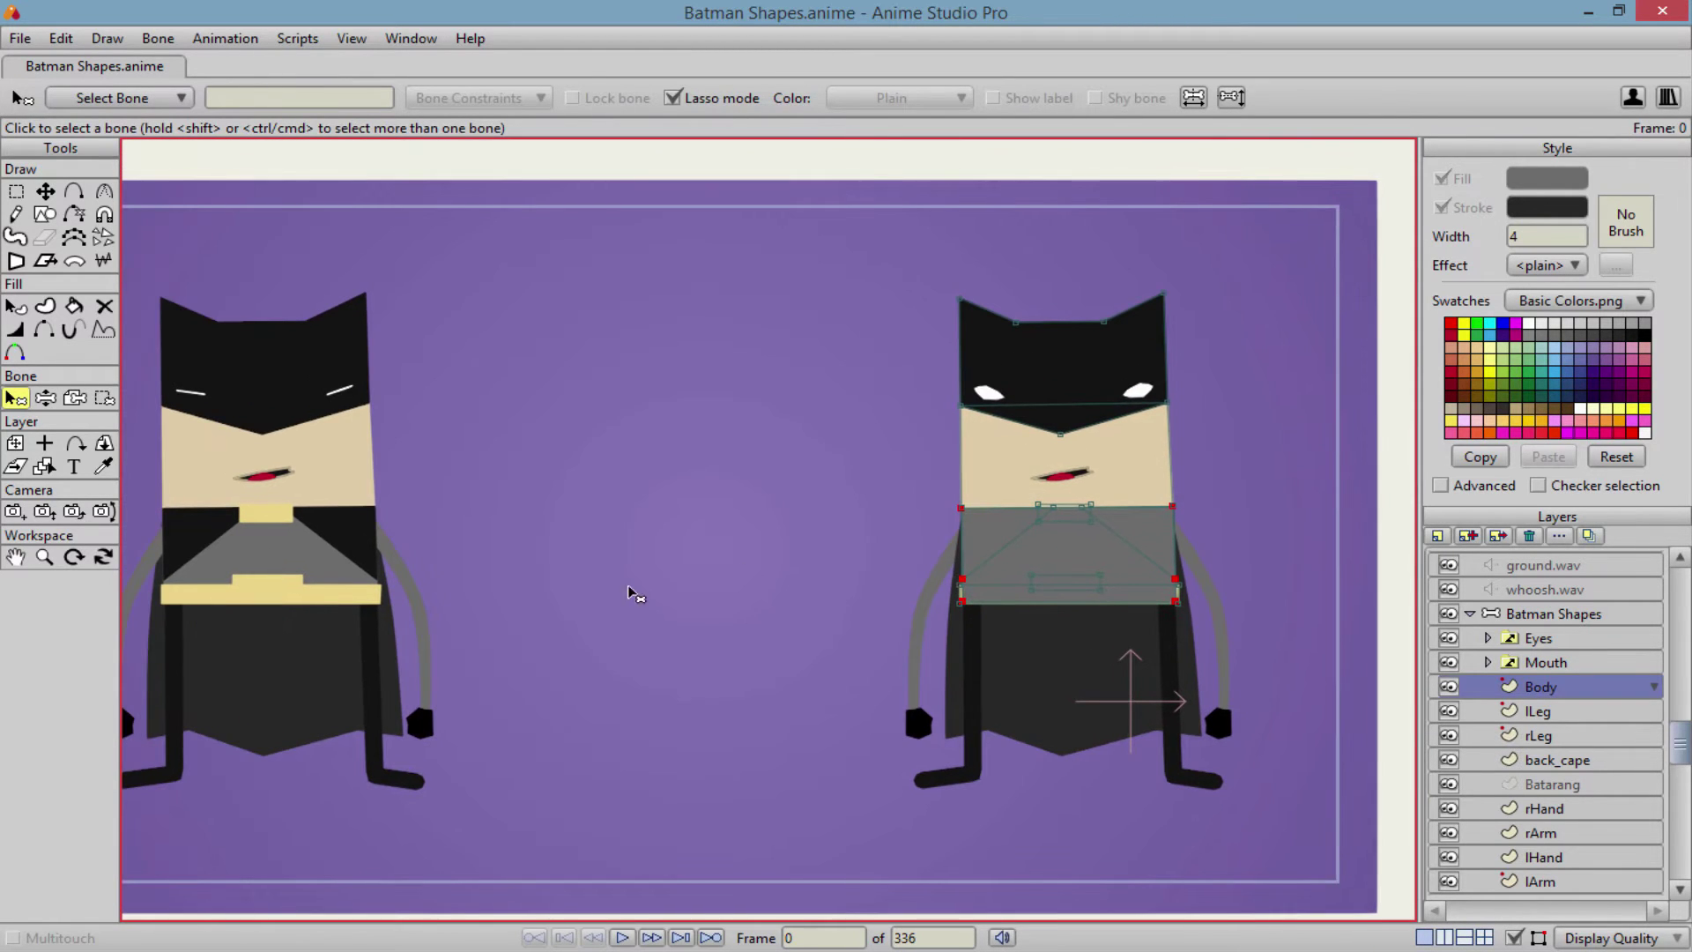
left_click_drag(464, 580, 487, 581)
scroll(863, 601, "up", 4)
left_click_drag(976, 631, 351, 574)
scroll(358, 574, "up", 4)
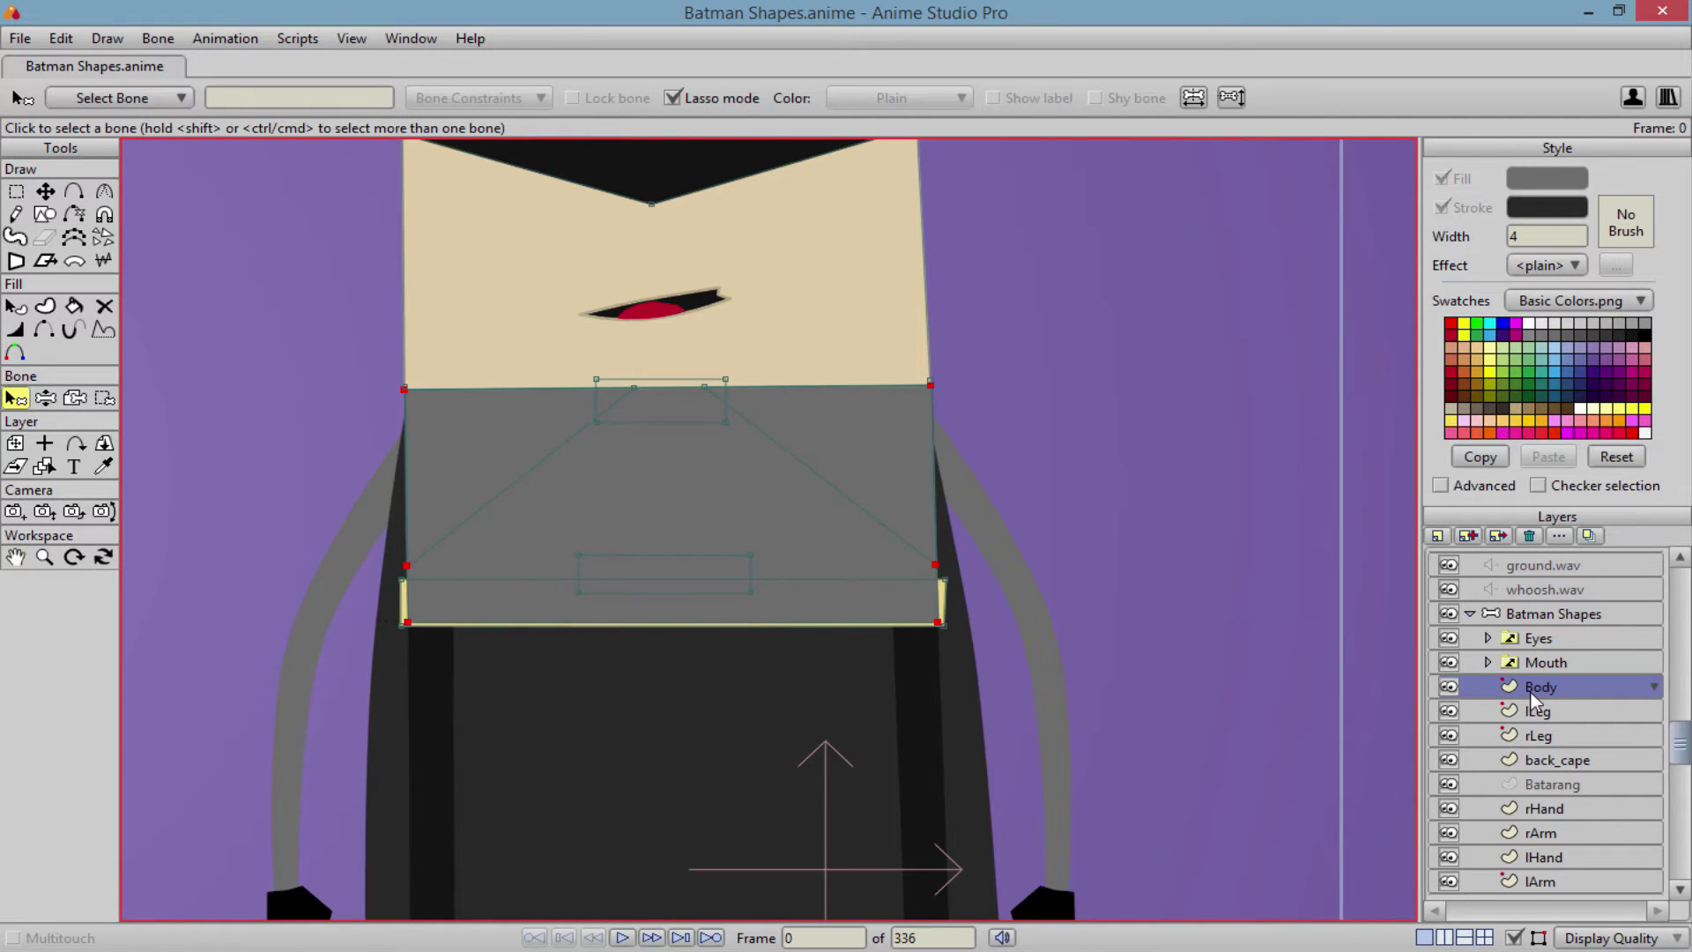
- Select the yellow belt shape and raise it in front of the grey torso shape
key("q")
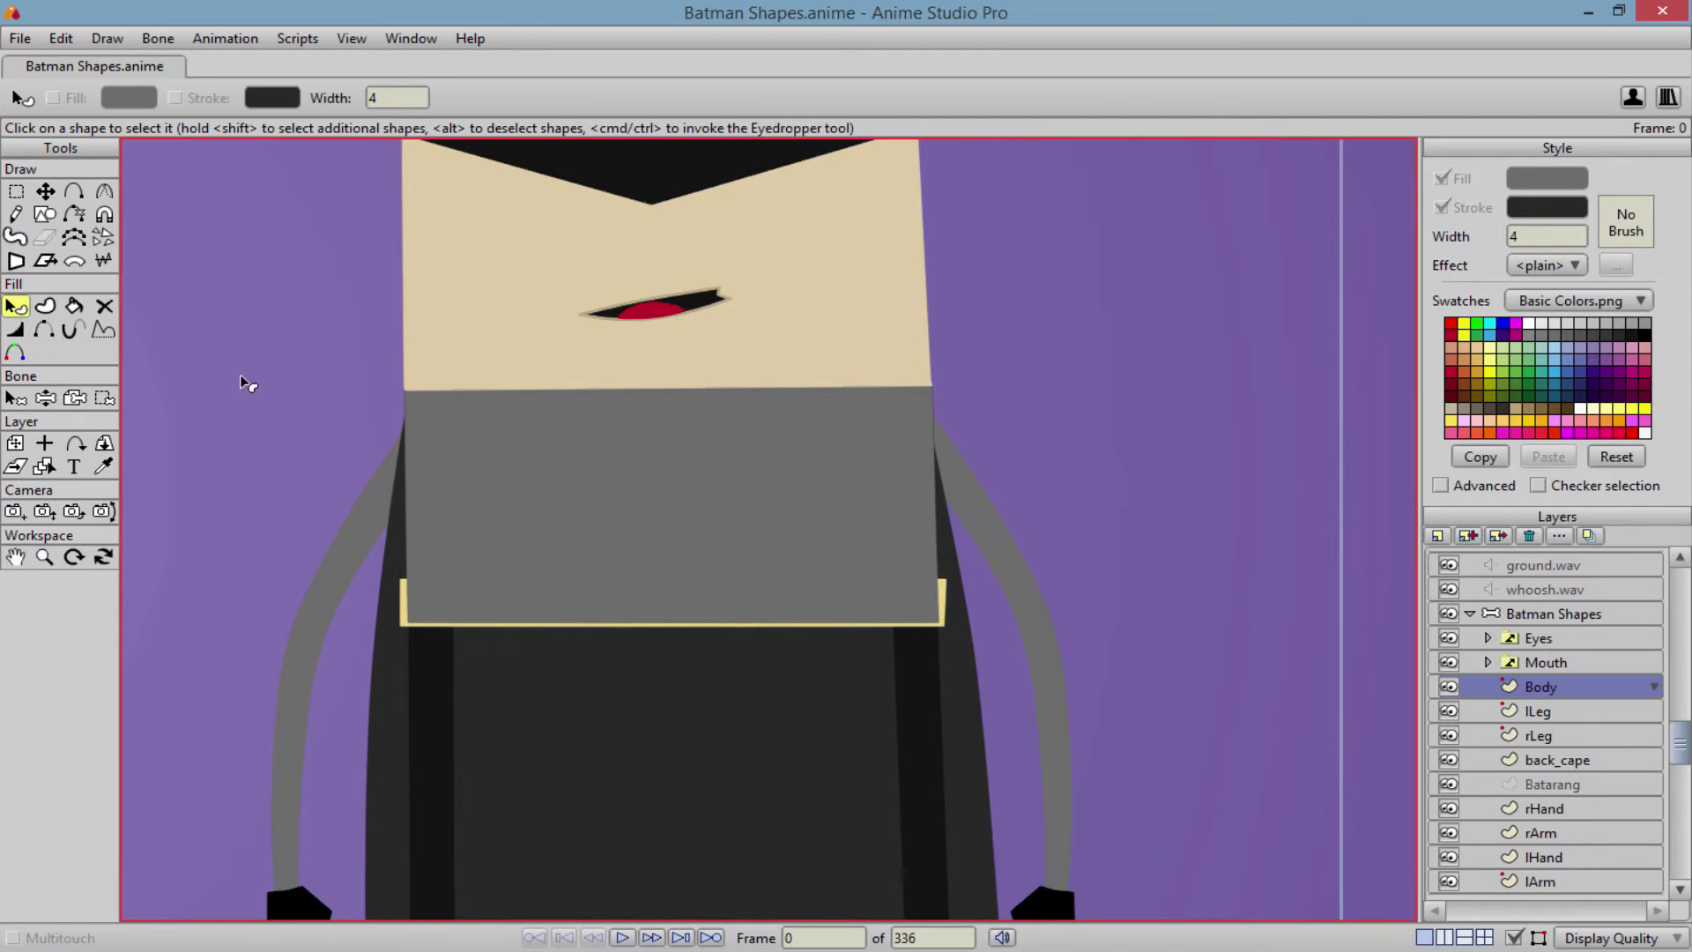
left_click_drag(332, 552, 558, 554)
left_click(631, 597)
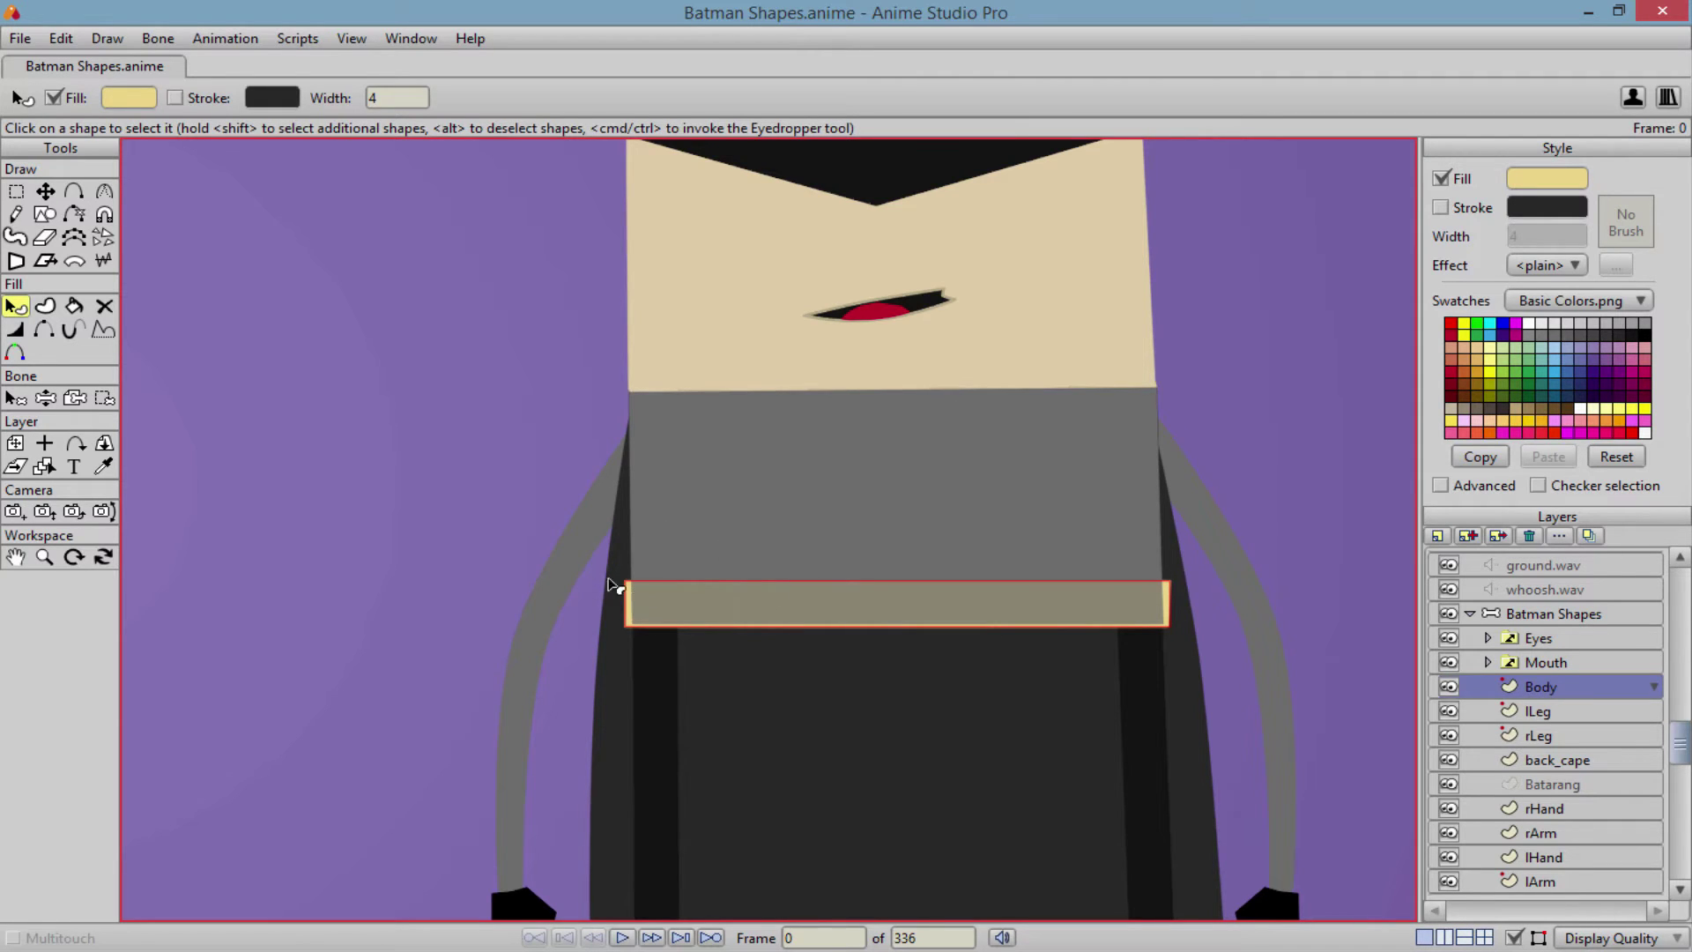
left_click(526, 528)
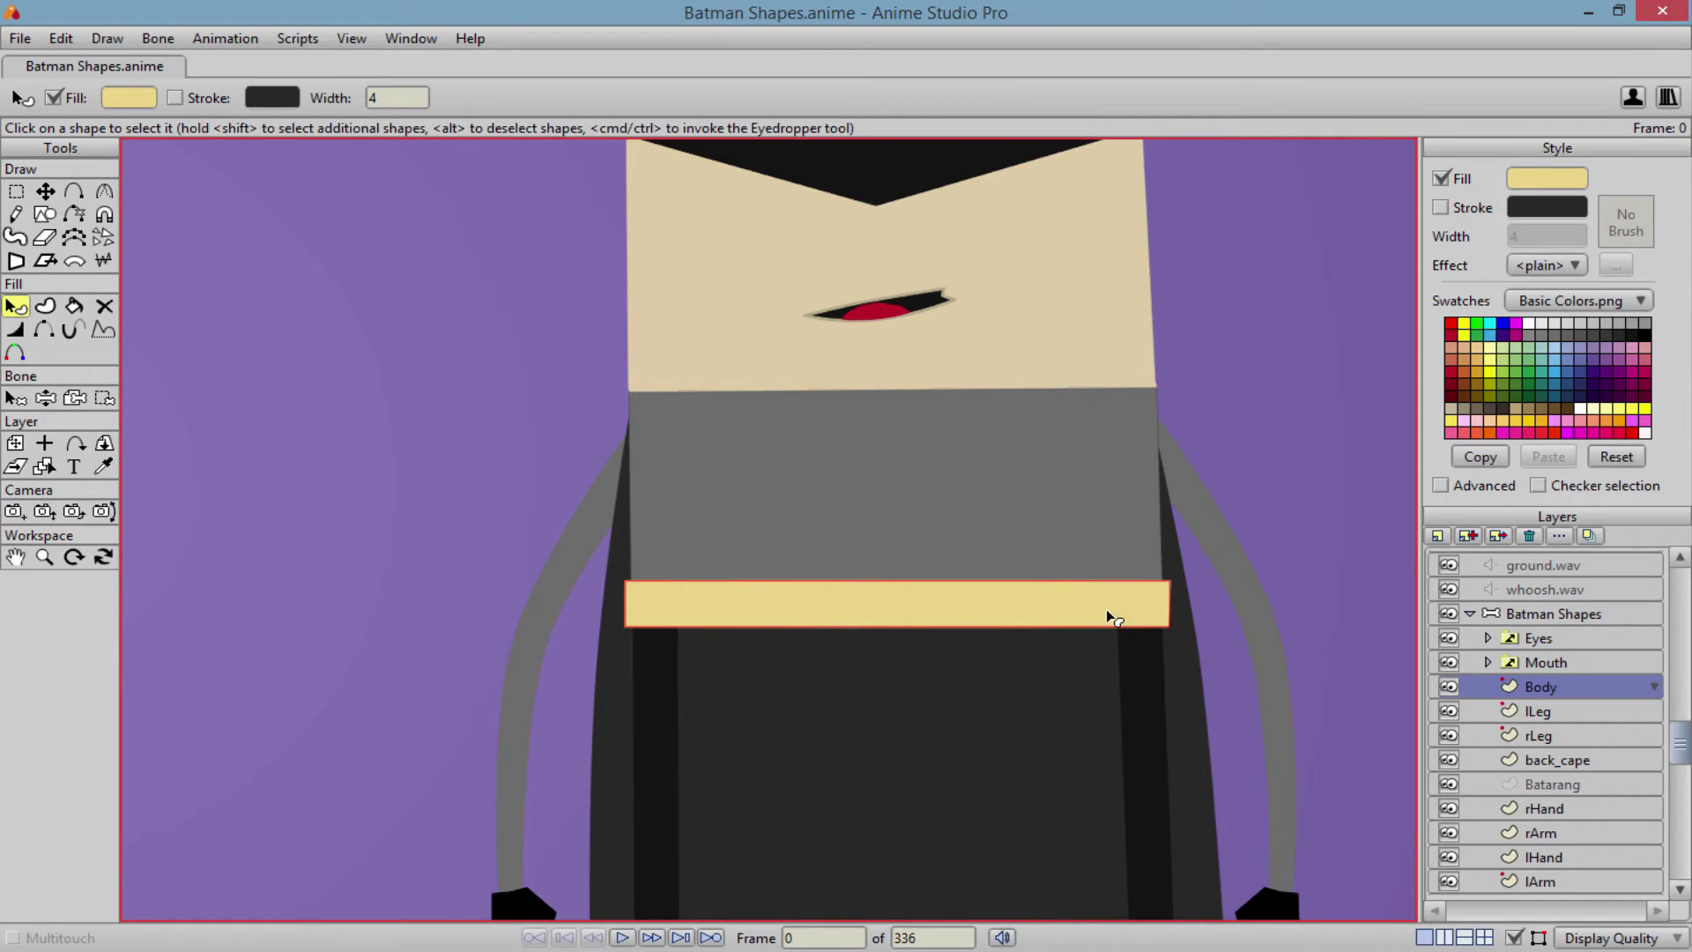
scroll(590, 512, "down", 2)
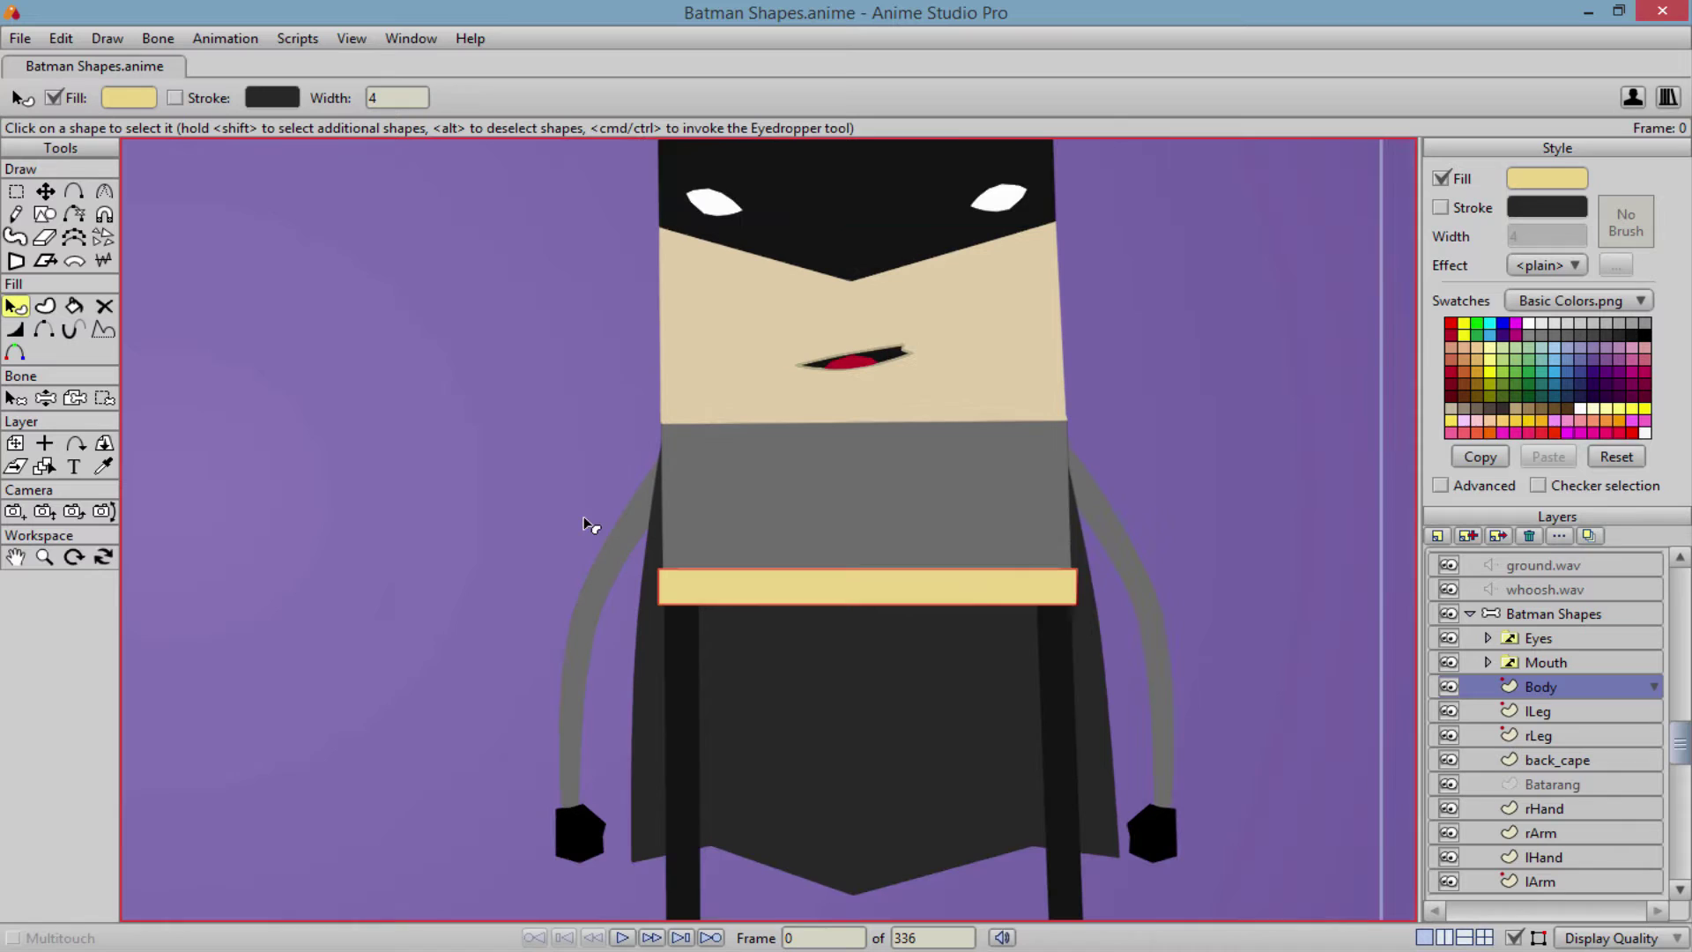
scroll(899, 574, "up", 2)
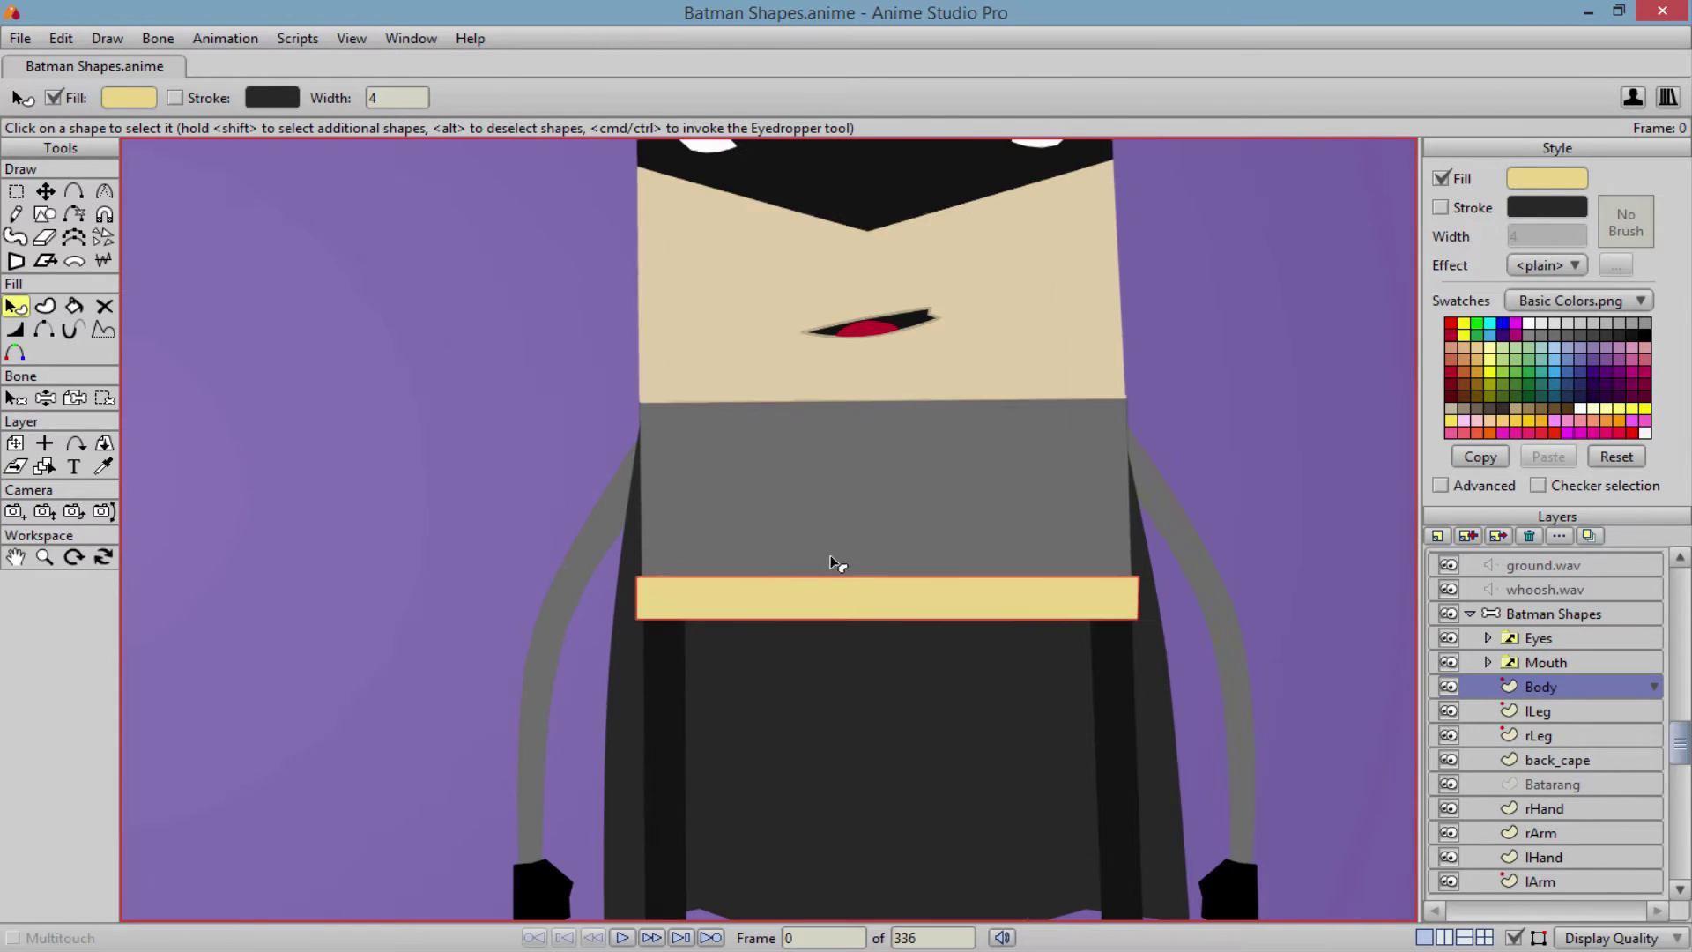
- Select the grey torso shape and send it behind the belt, collar and black chest triangles
key("t")
left_click(776, 519)
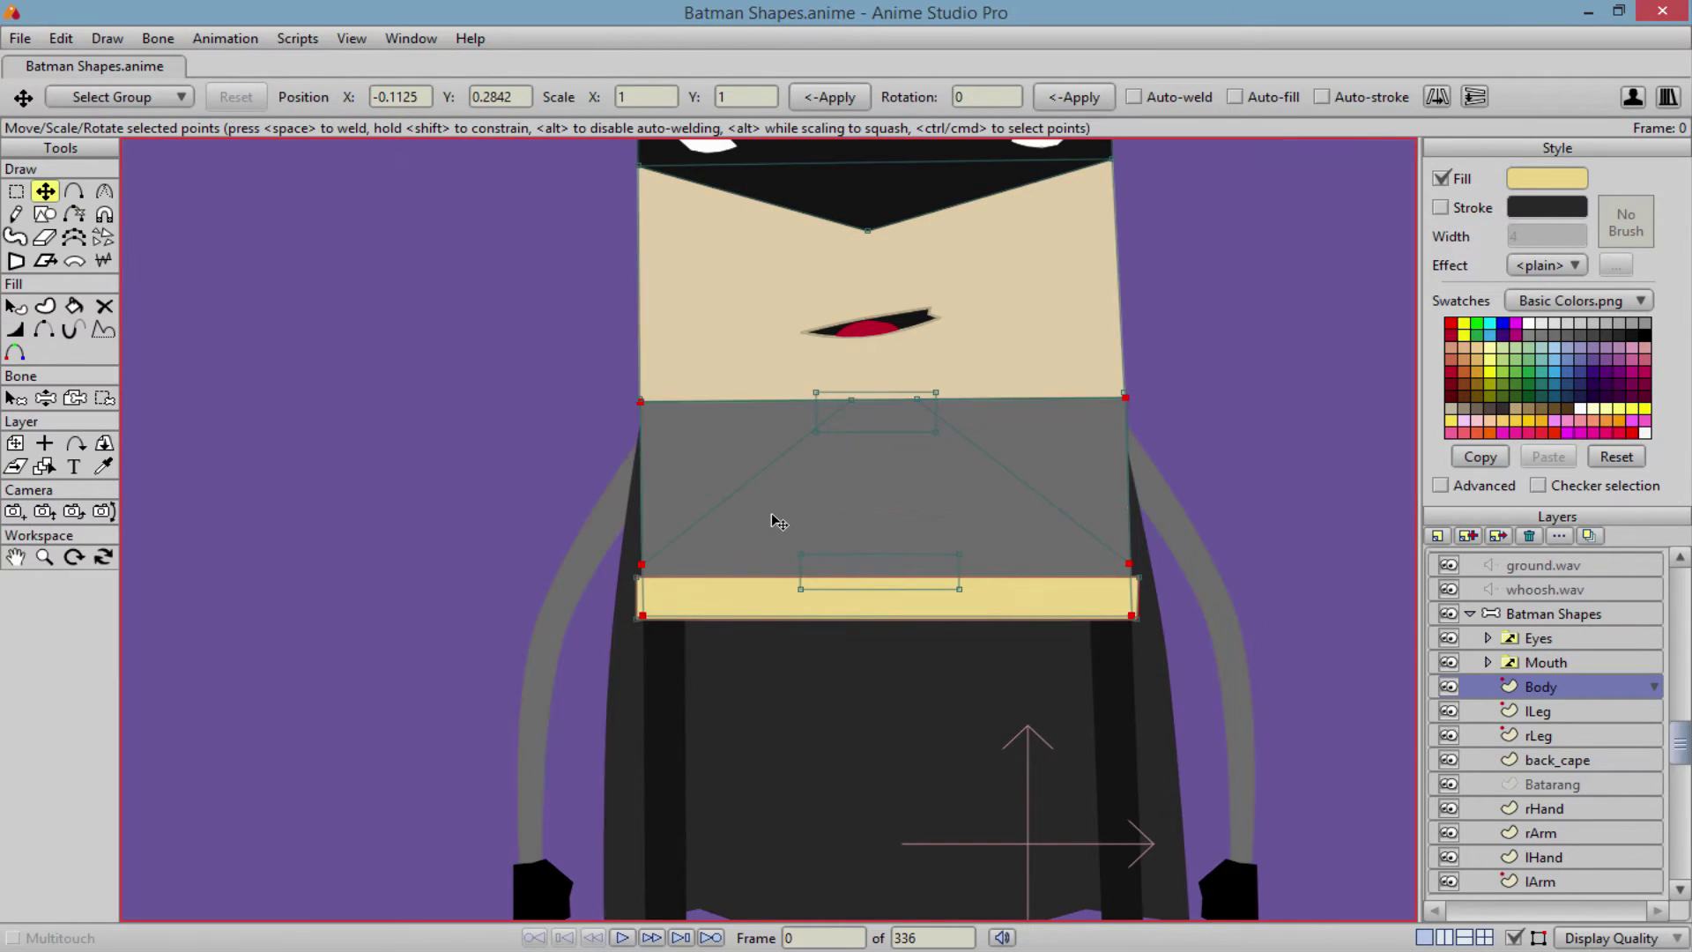
key("q")
left_click(774, 521)
scroll(705, 384, "up", 2)
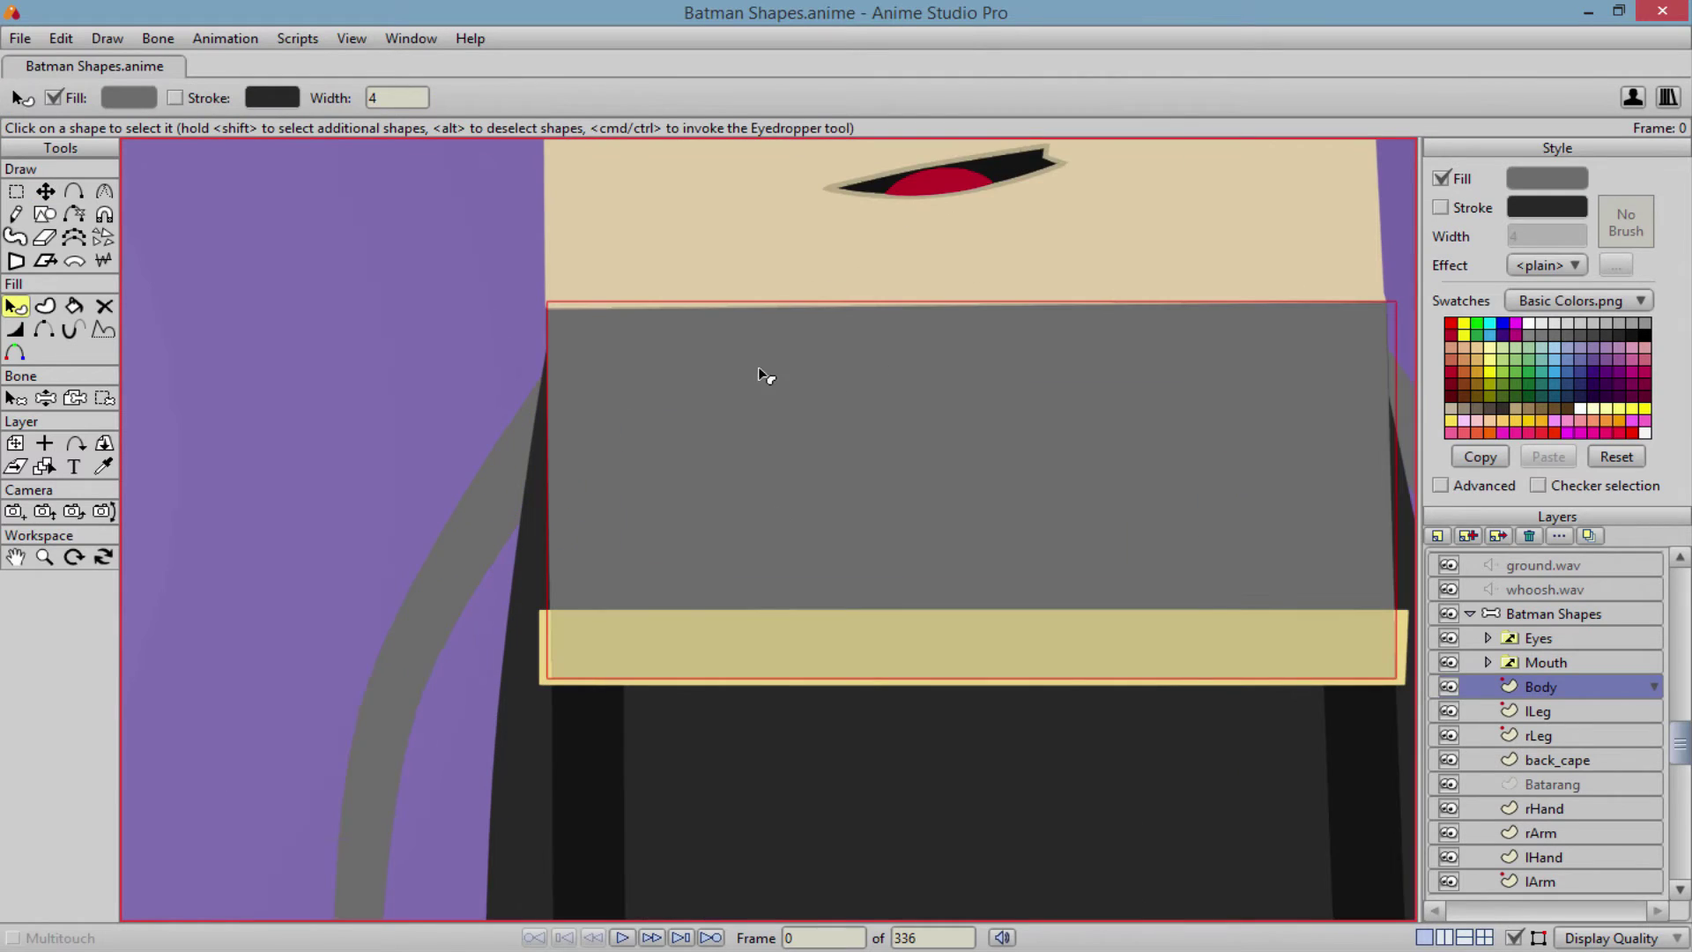
scroll(988, 583, "down", 1)
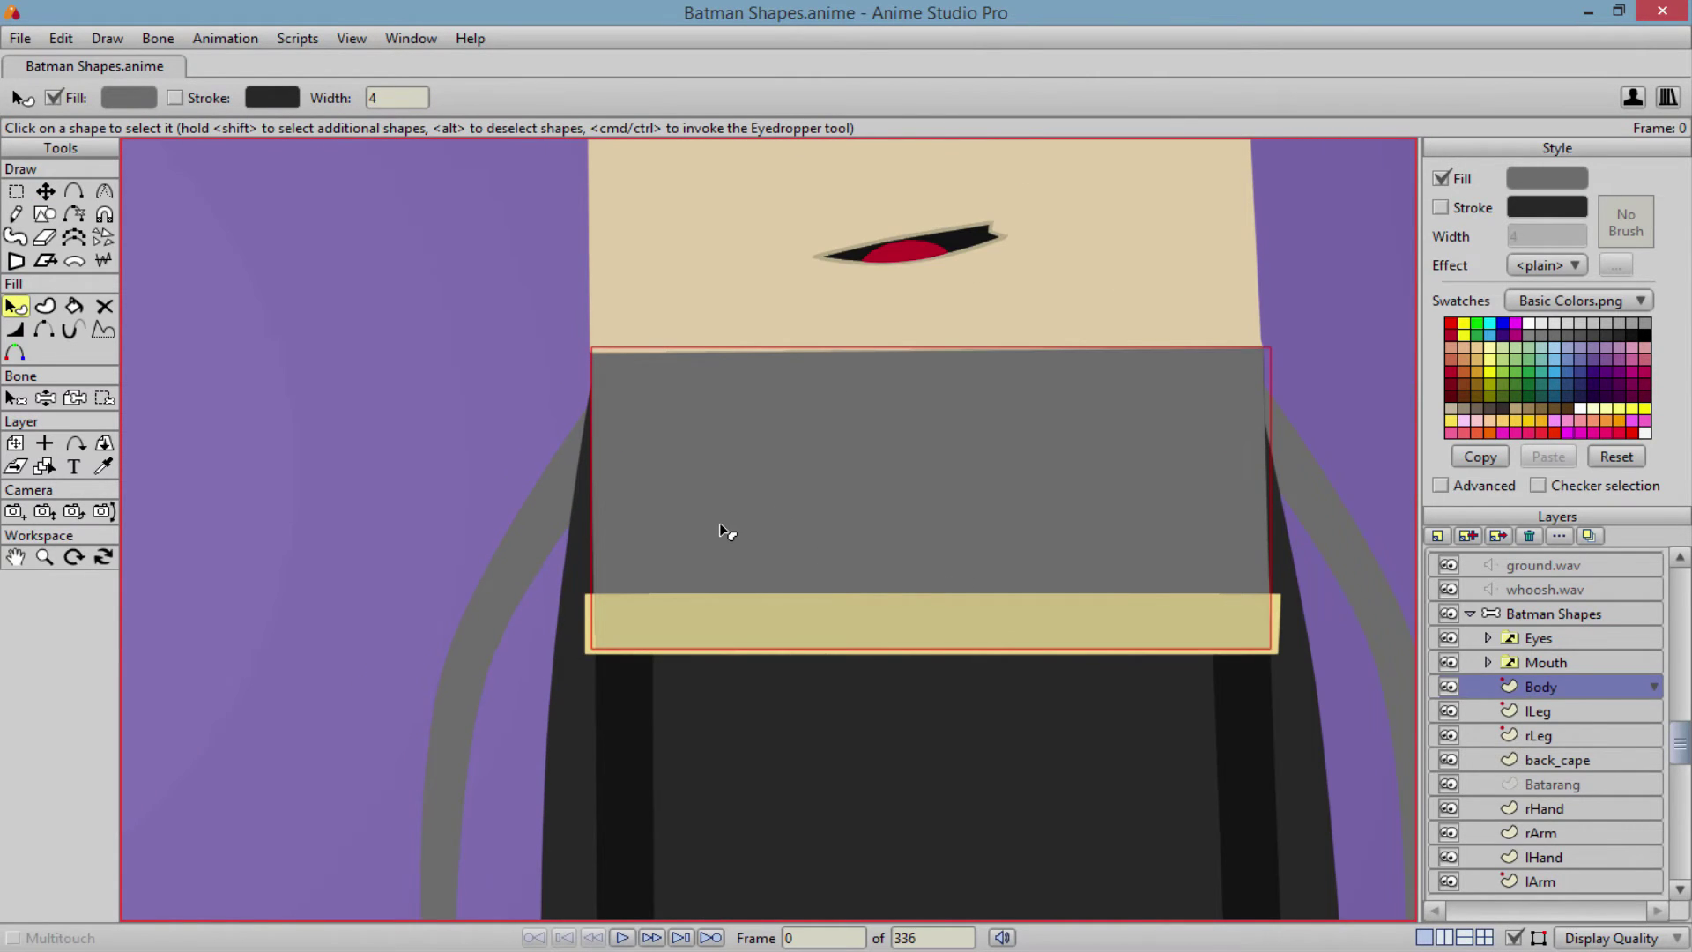
key("shift+Down")
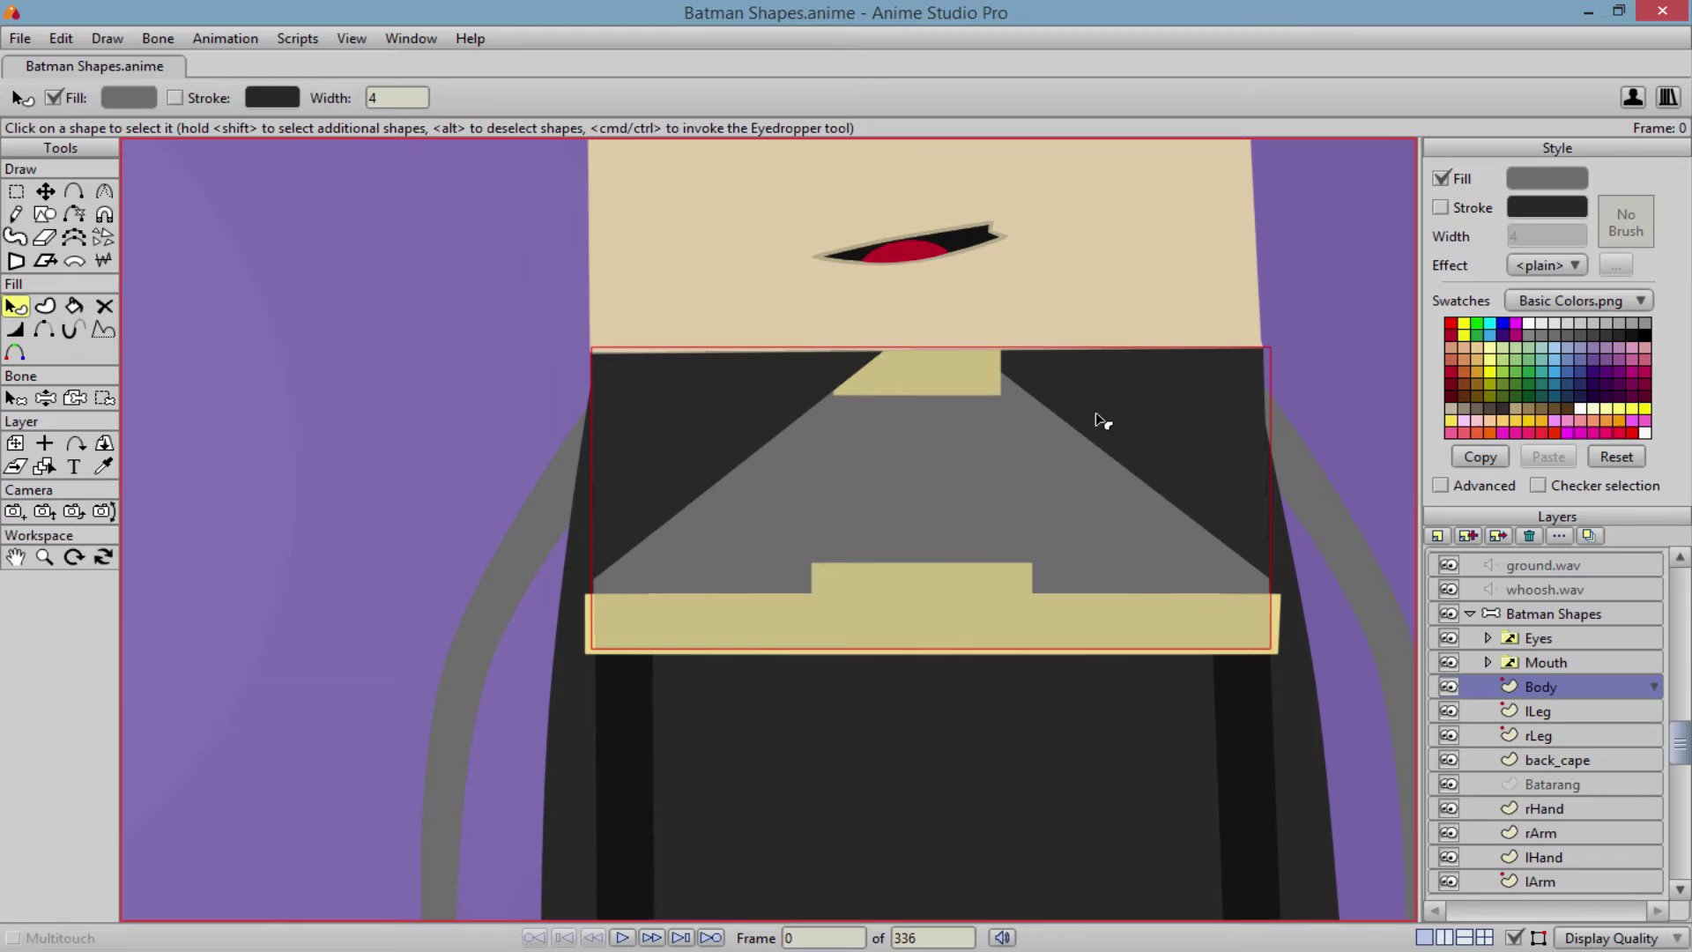
- Select the left black chest triangle and lower it one level behind the yellow collar
scroll(714, 489, "down", 1)
scroll(1024, 452, "up", 2)
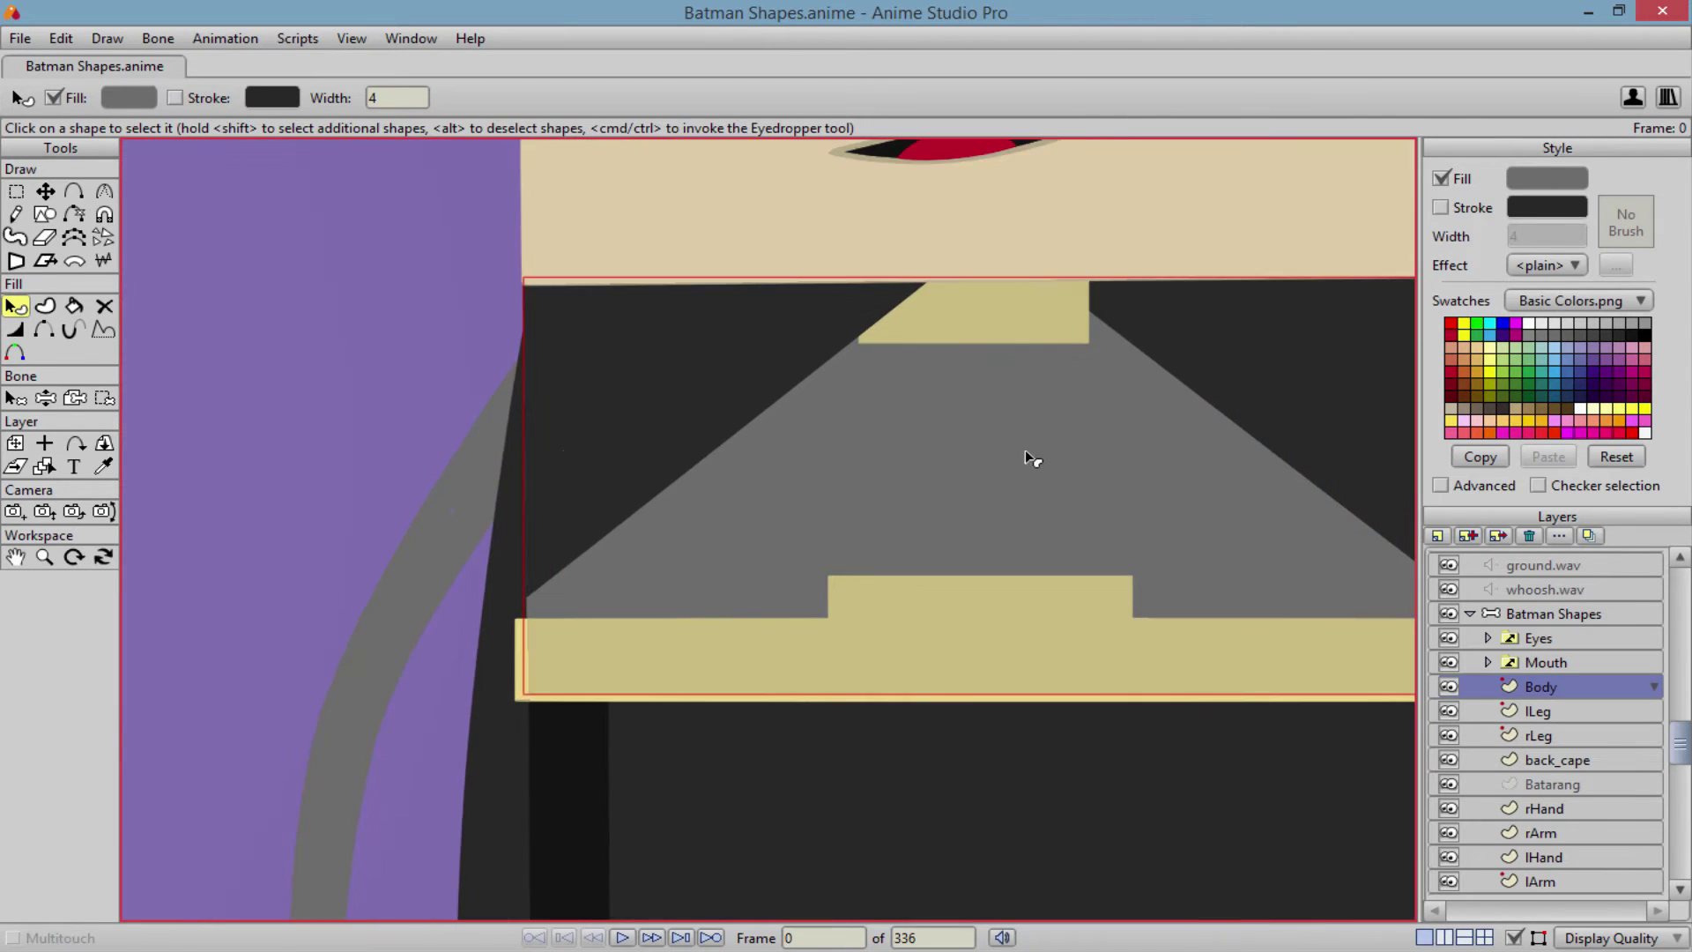
scroll(970, 476, "down", 3)
scroll(882, 454, "up", 2)
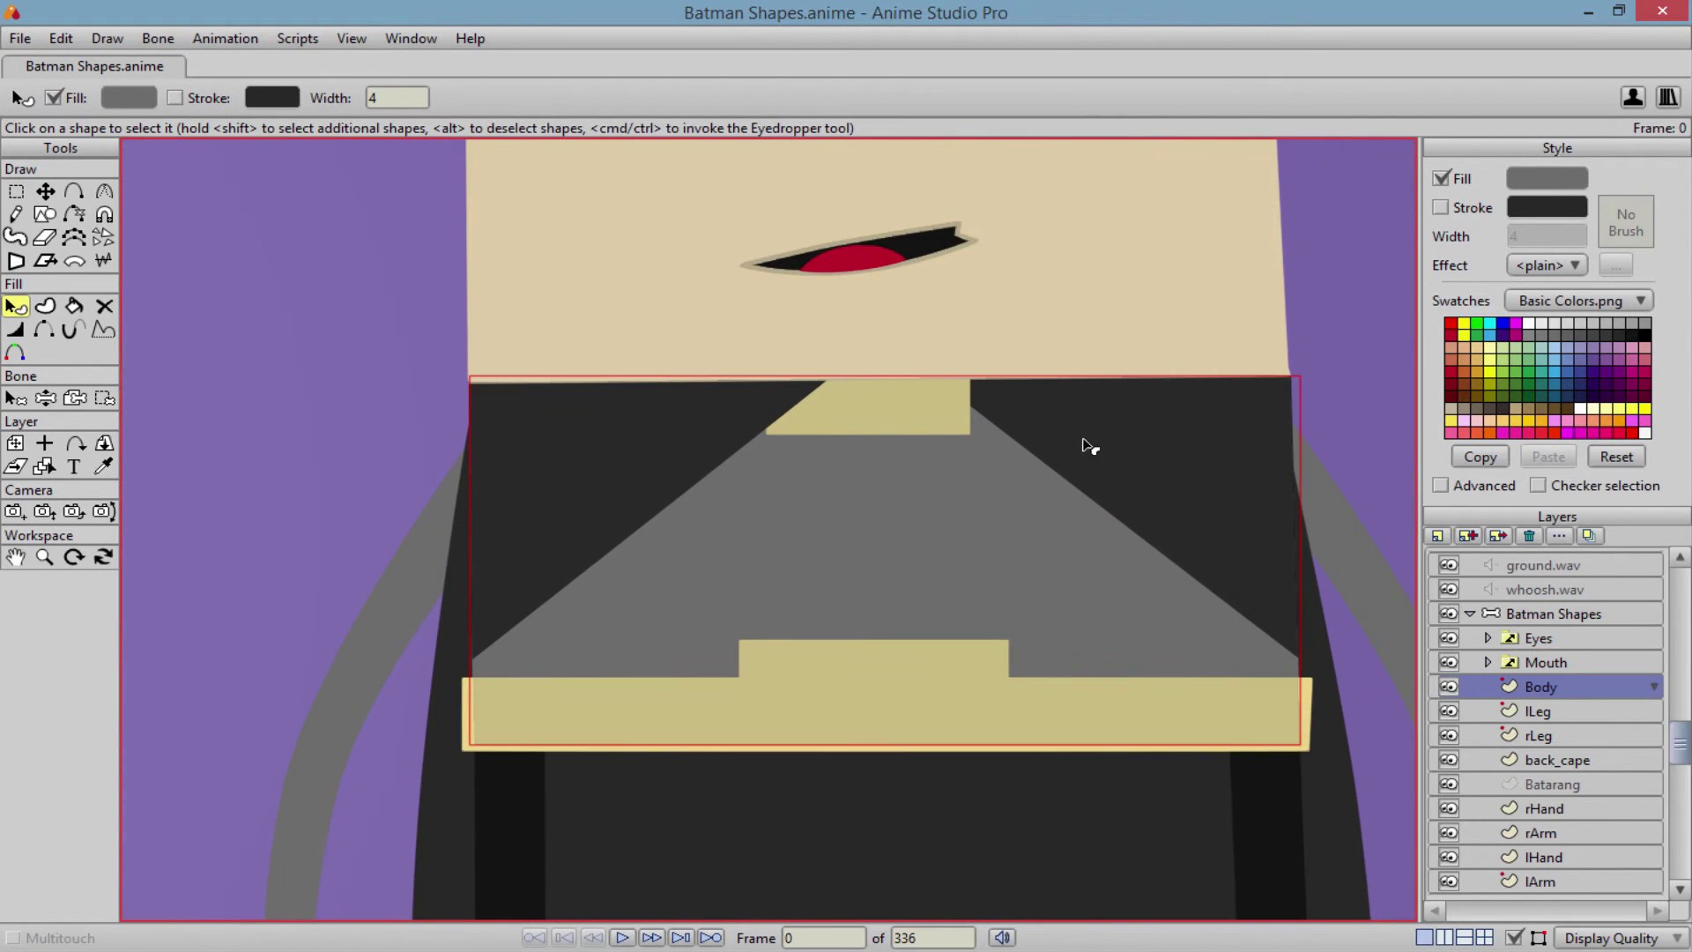
scroll(908, 522, "down", 1)
scroll(887, 510, "up", 2)
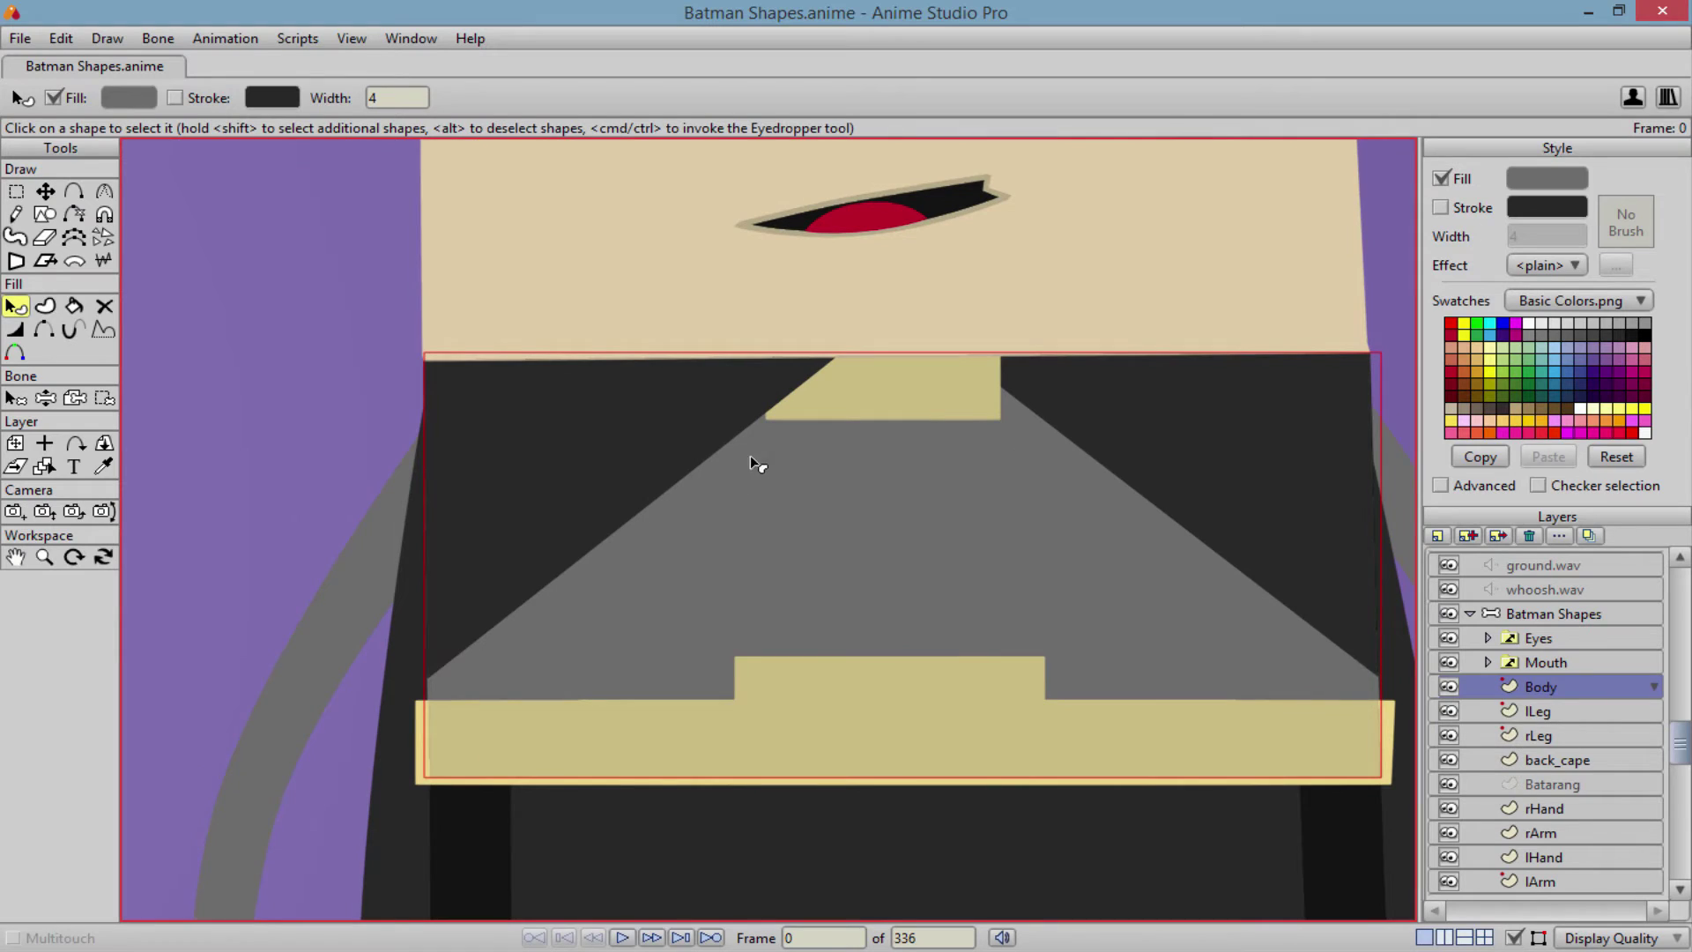
left_click(12, 306)
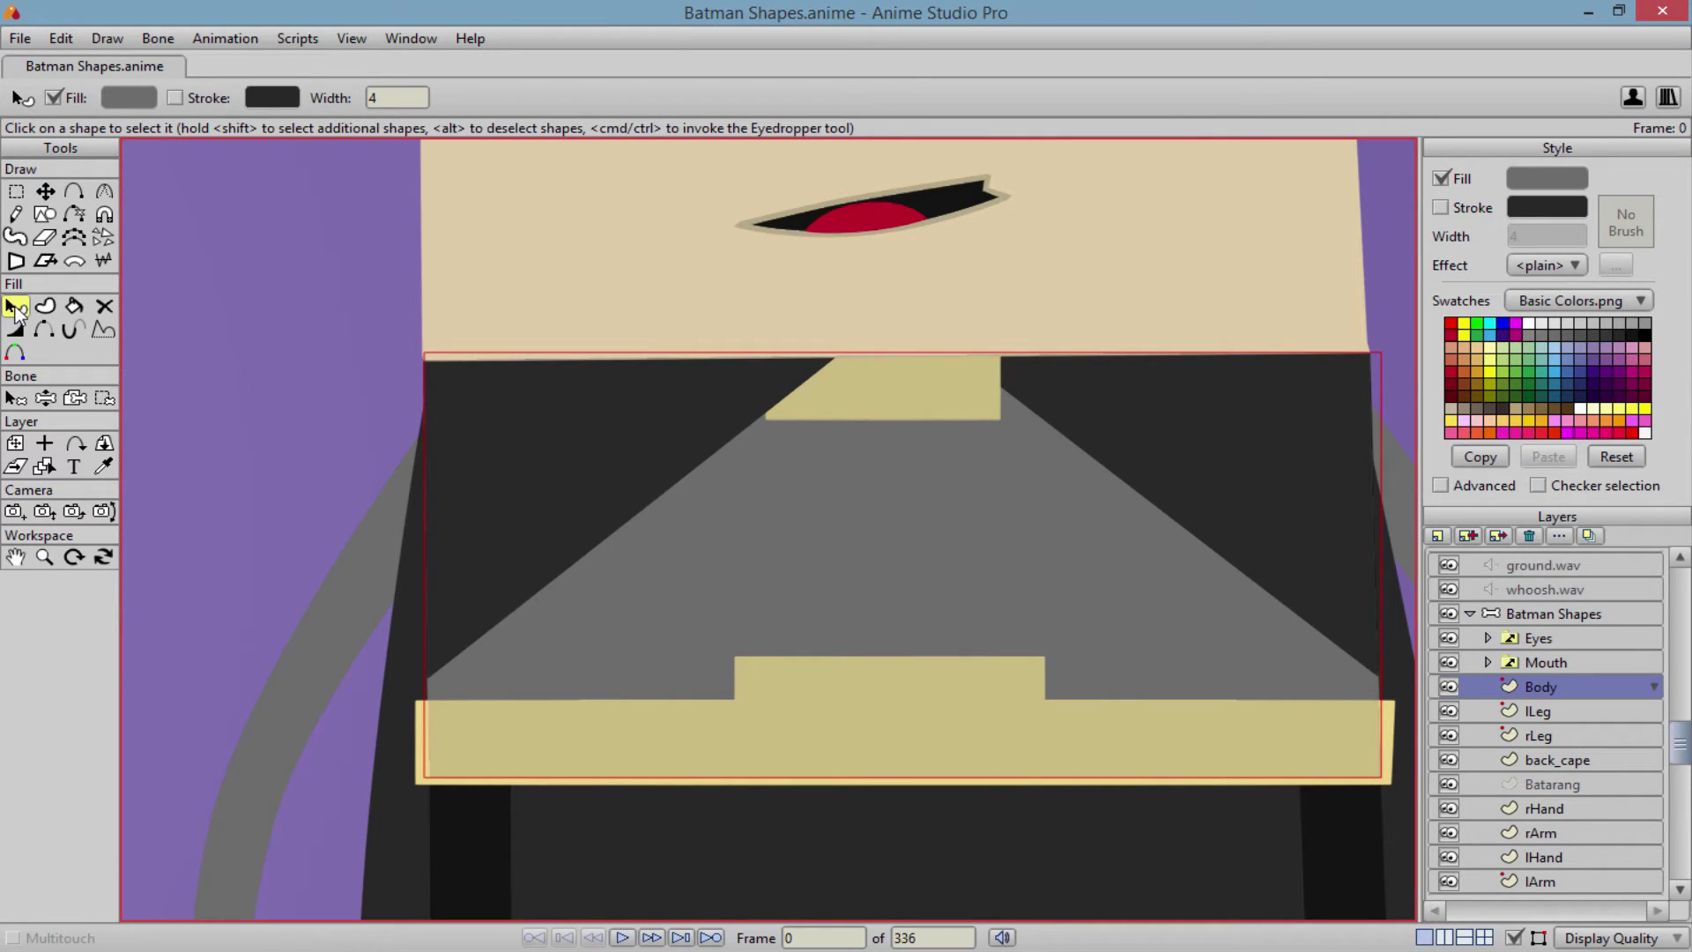
left_click(541, 443)
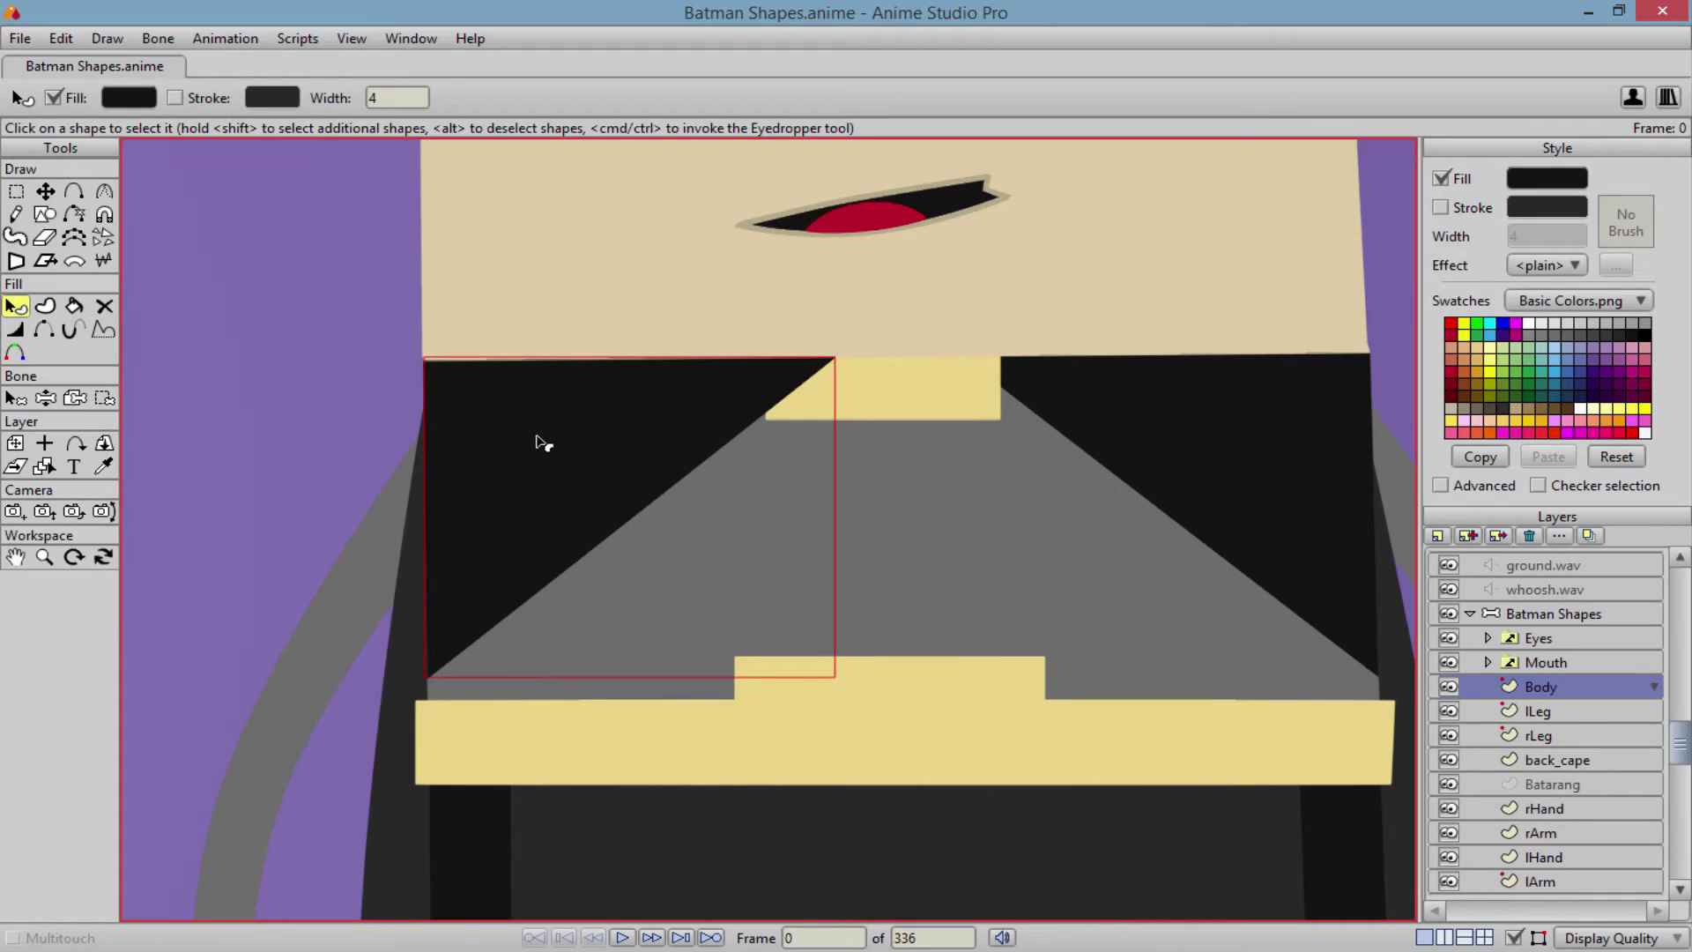
key("Down")
- Reselect the left black chest triangle, raise it in front of the collar and lower it behind the collar again
left_click(722, 495)
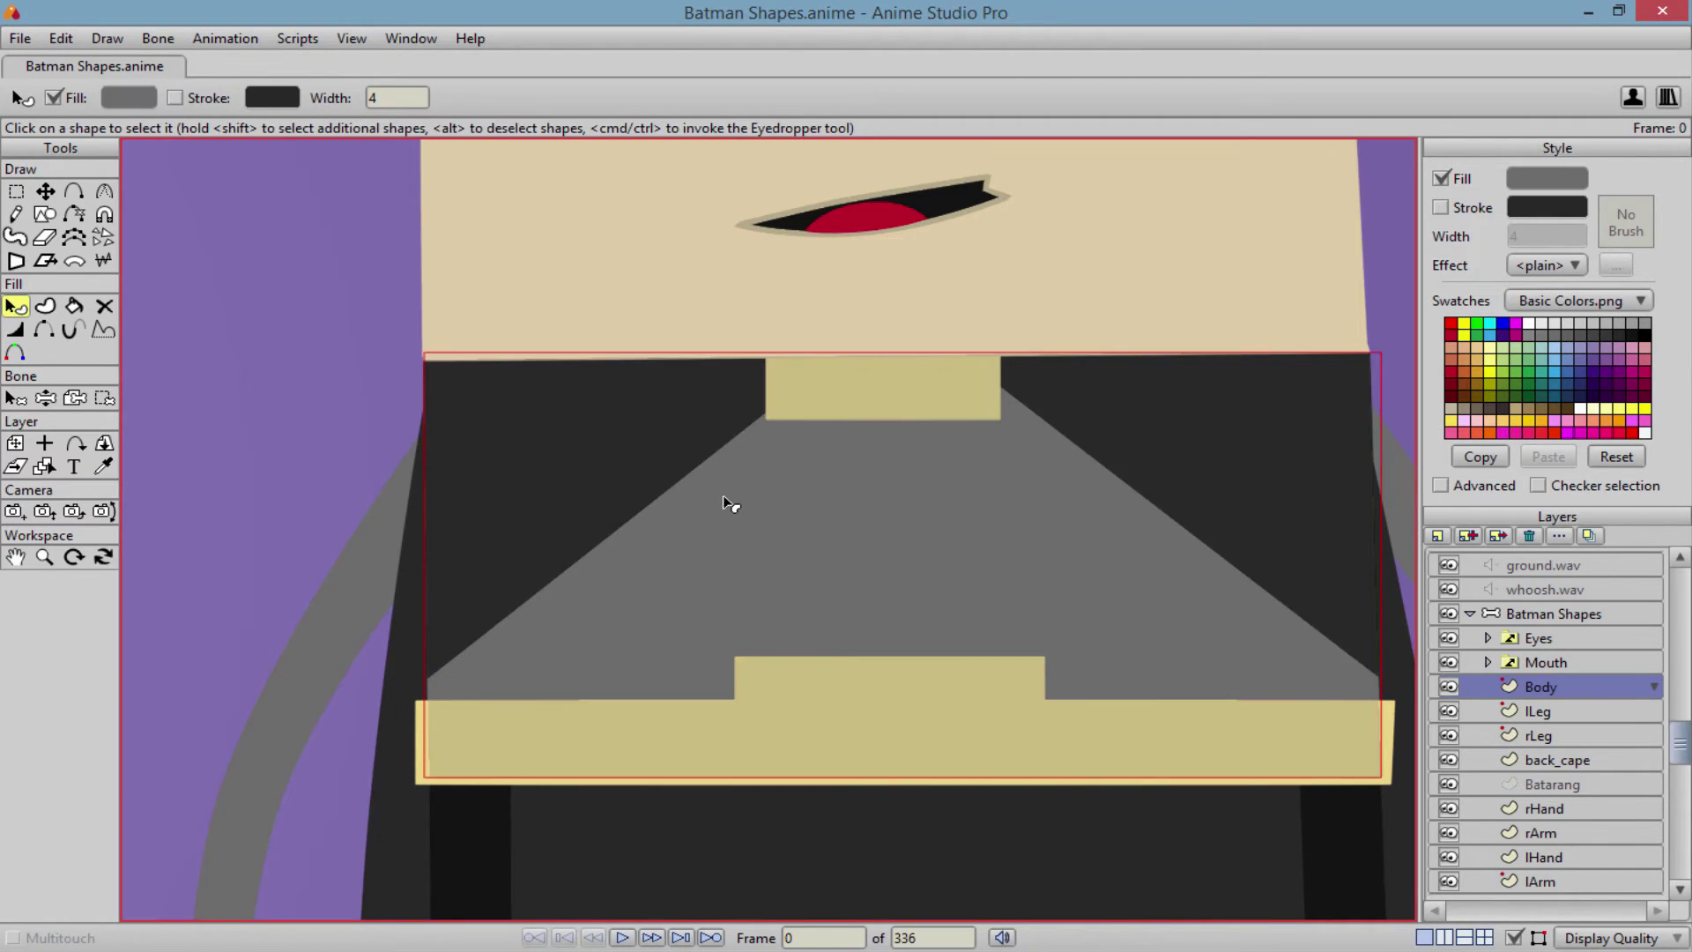
left_click(605, 404)
scroll(793, 463, "down", 2)
left_click_drag(913, 488, 691, 389)
scroll(691, 389, "down", 3)
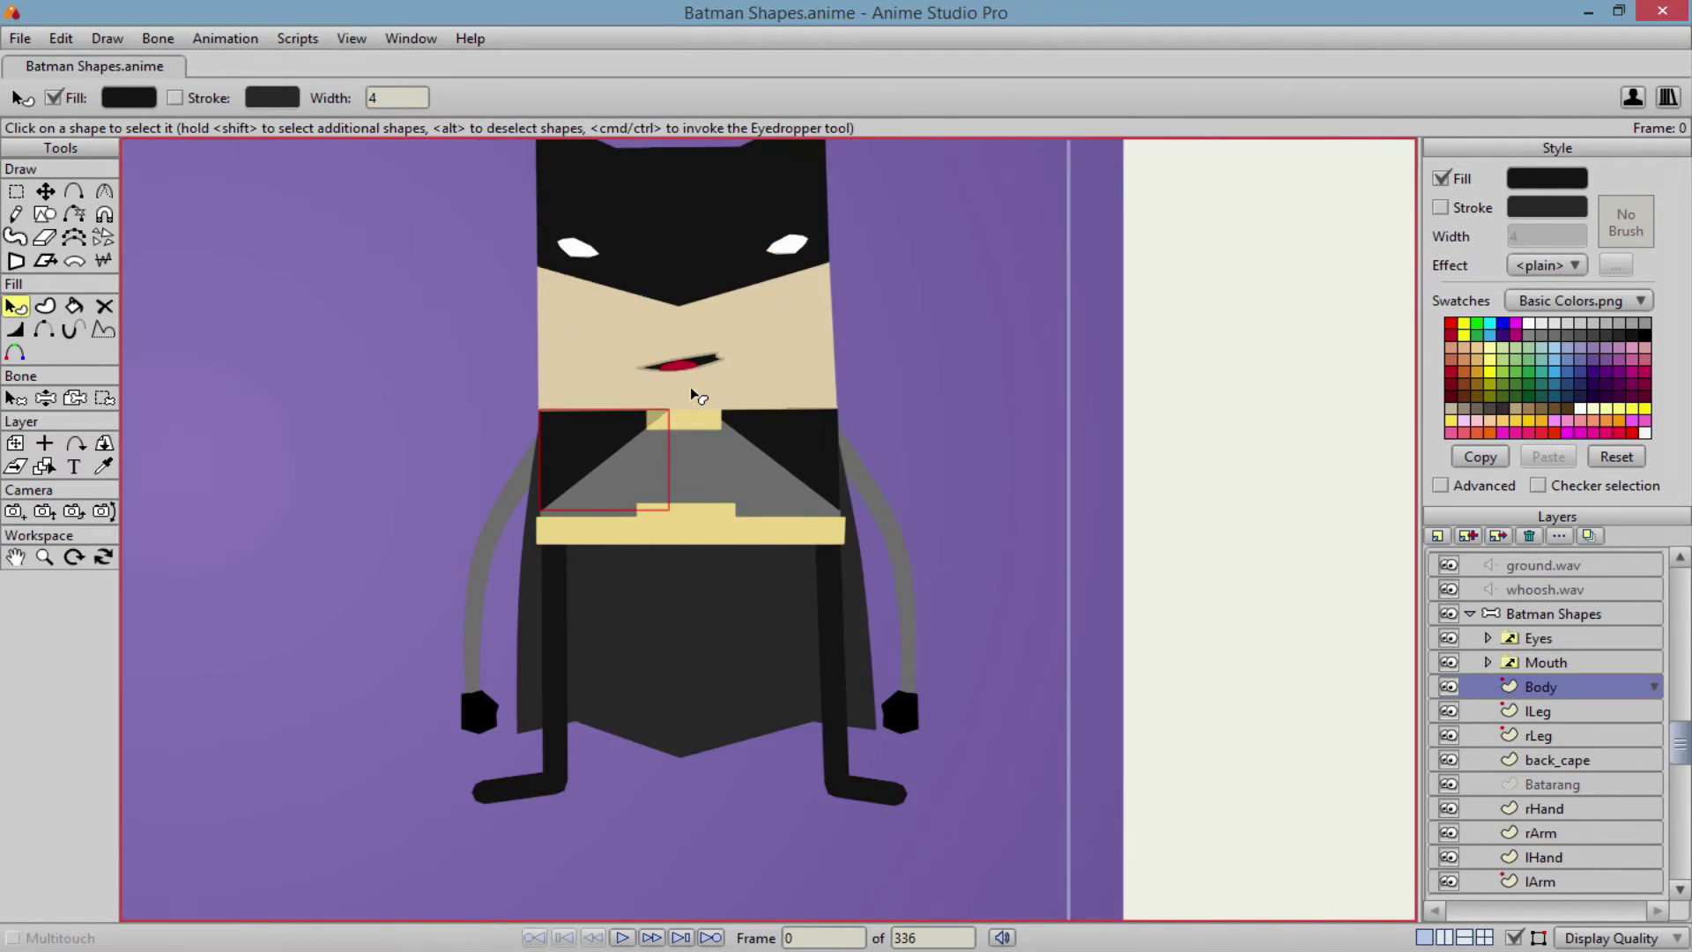
scroll(605, 381, "up", 2)
left_click_drag(520, 359, 638, 480)
key("Up")
key("Up")
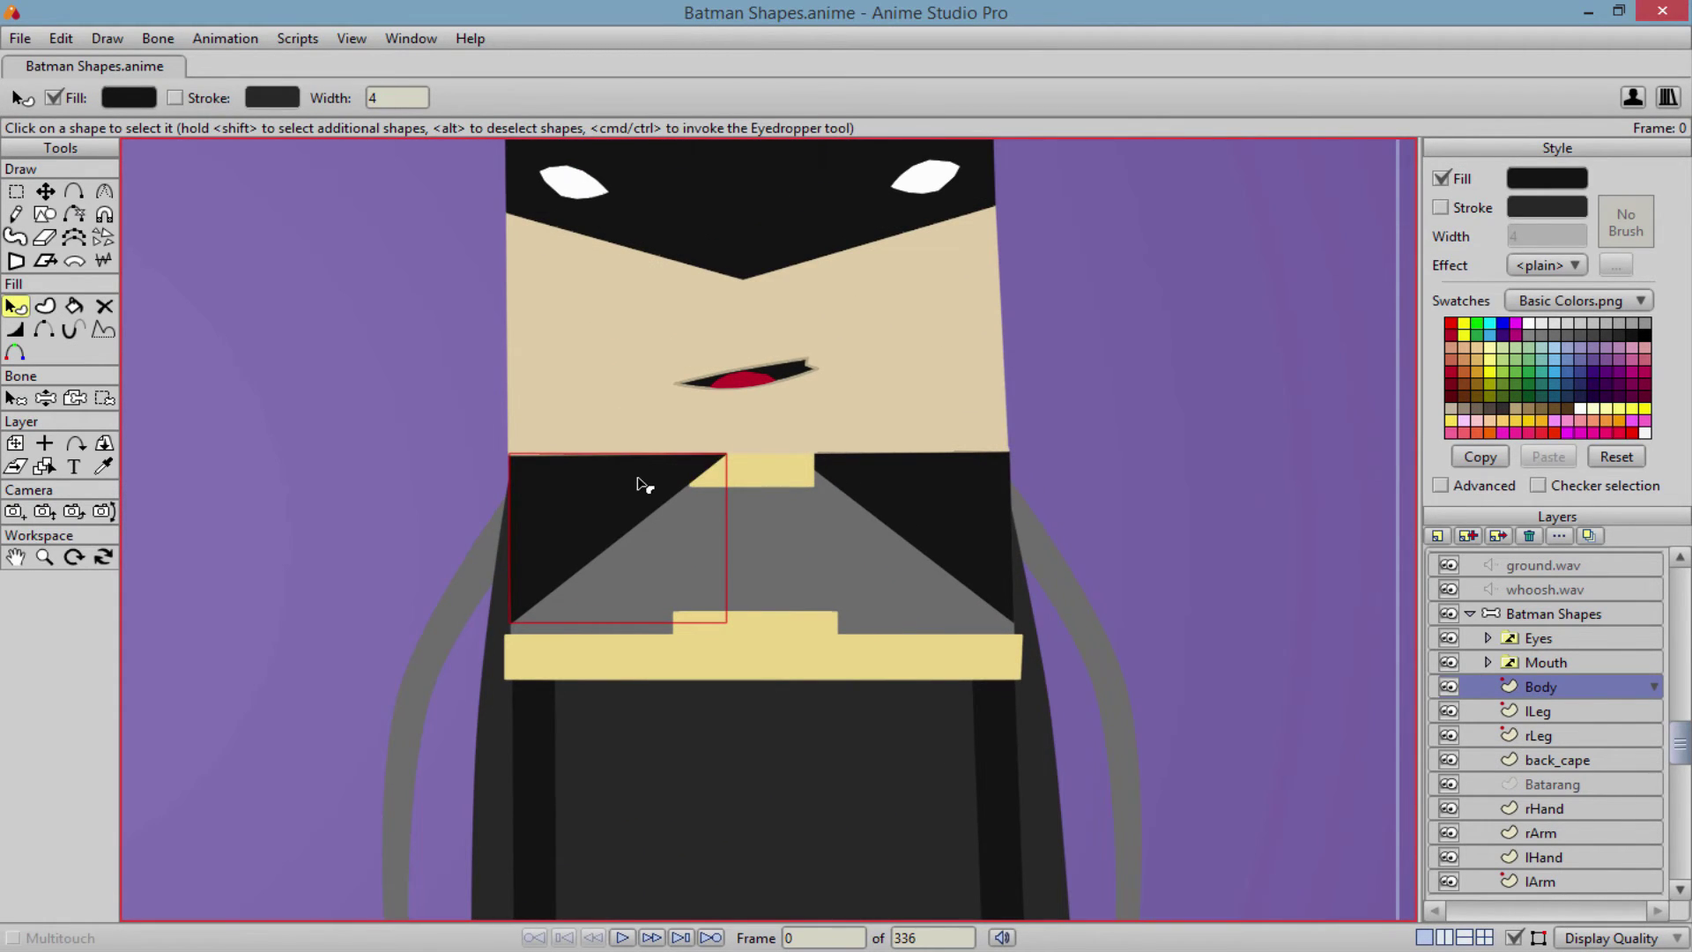
key("Down")
key("Down")
- Select the right black chest triangle and lower it behind the yellow collar and the grey torso
left_click(933, 492)
key("Down")
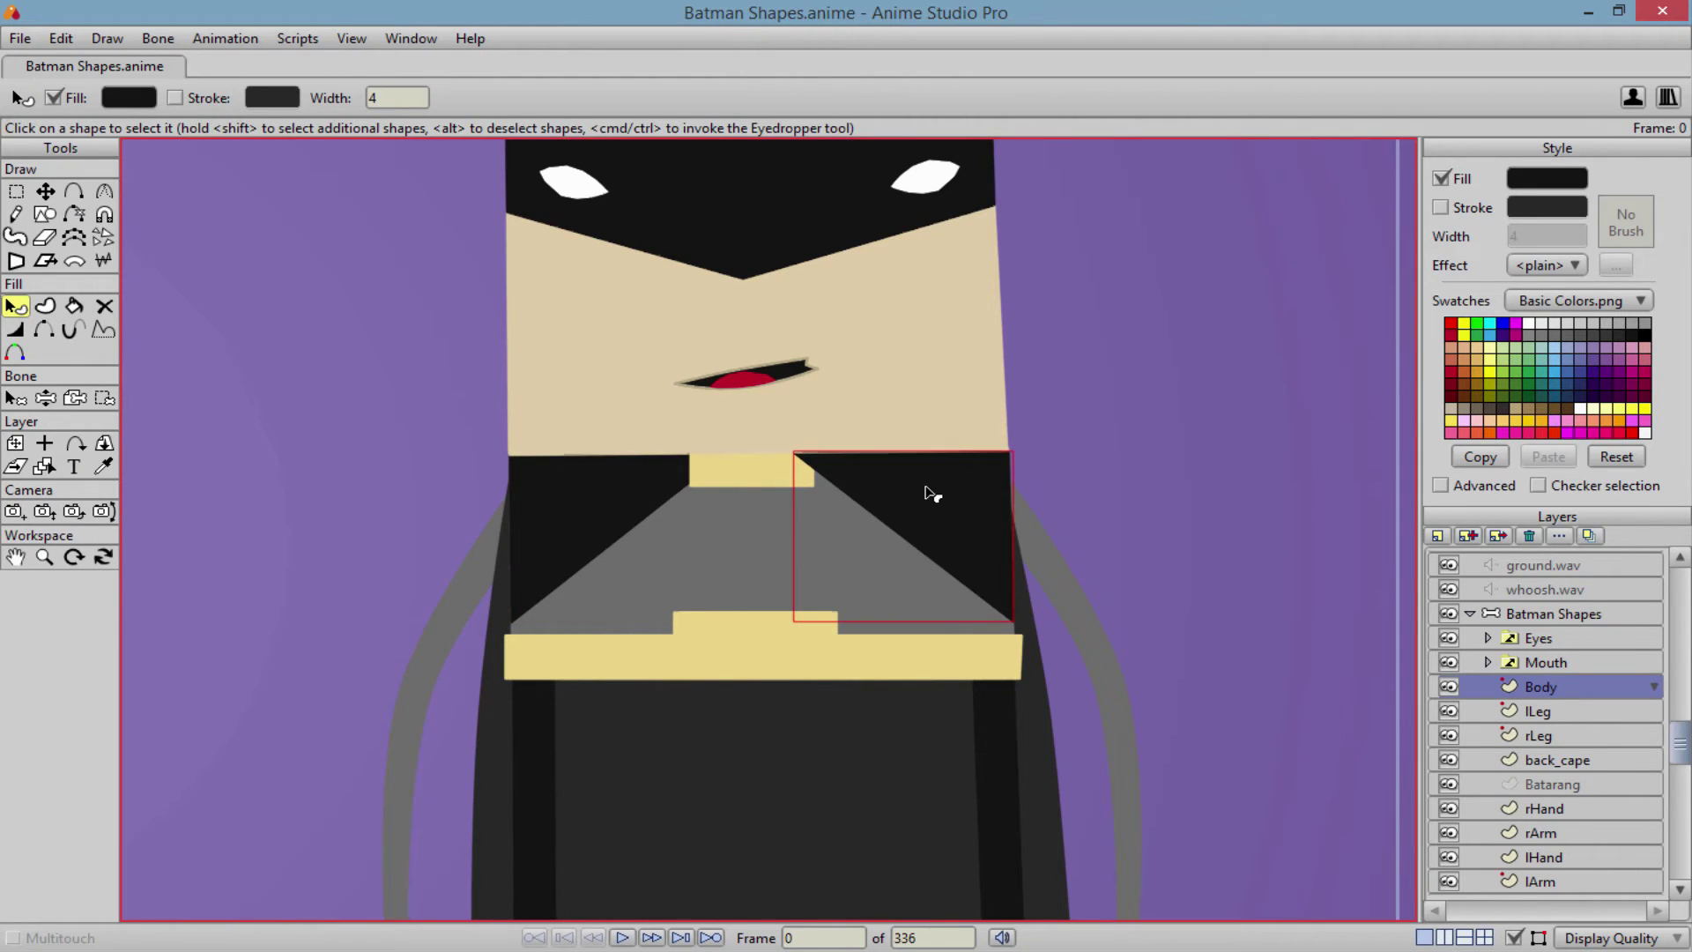
key("Down")
key("Down")
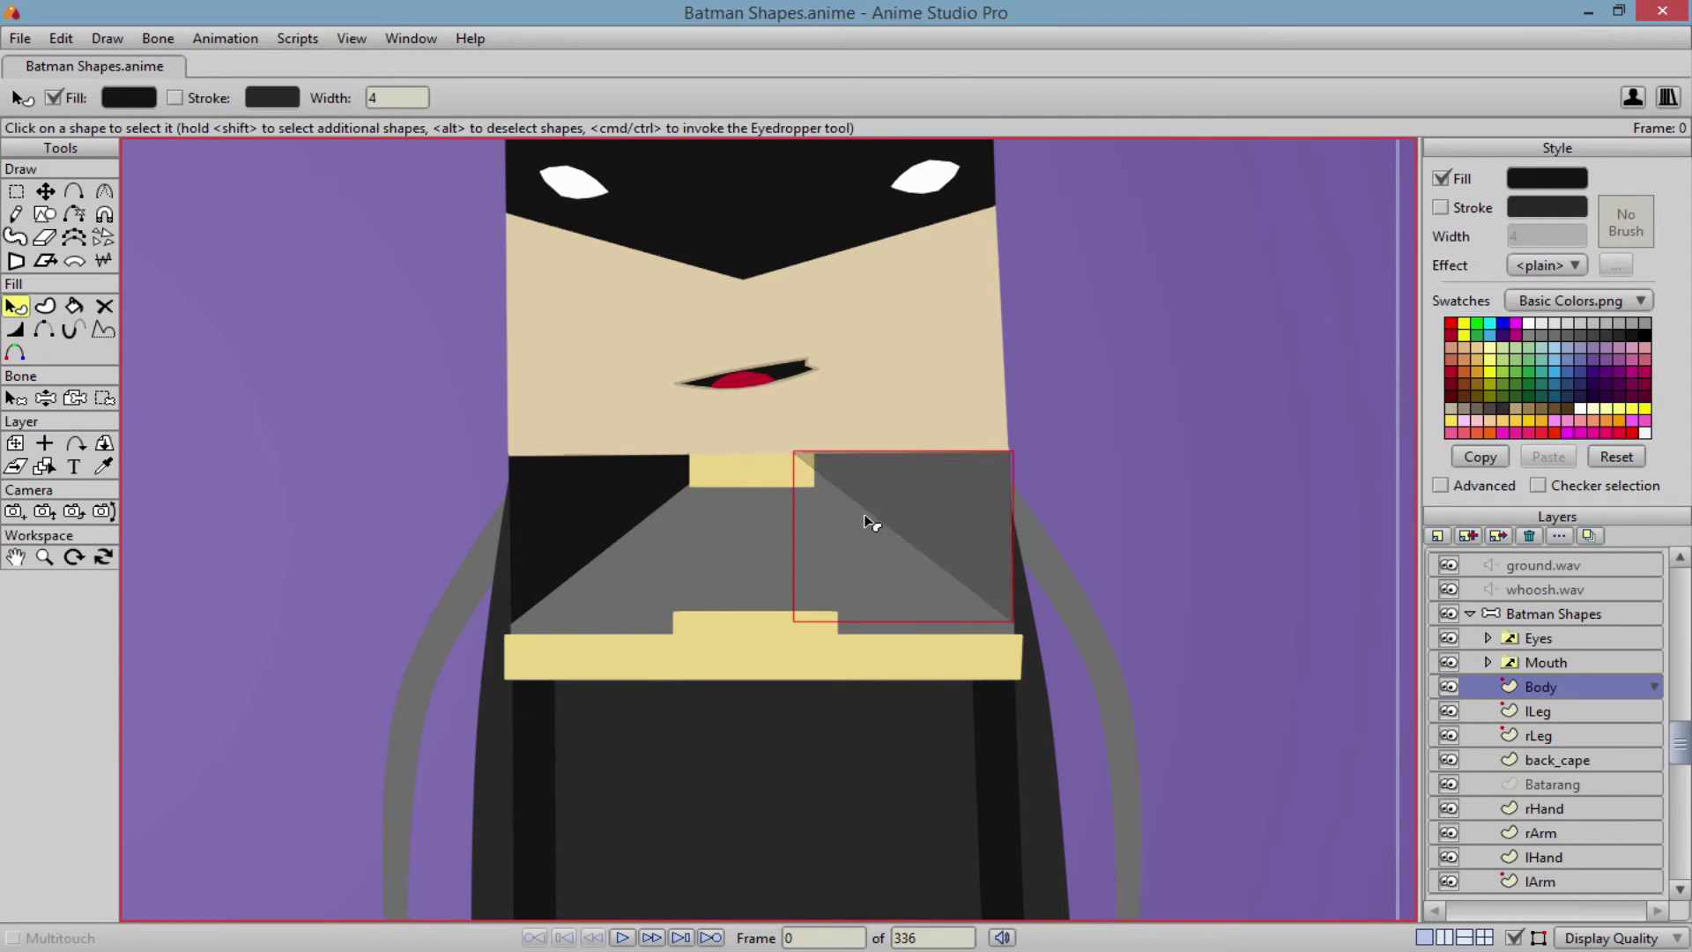
- Move the hidden right triangle's points up and outward with Transform Points, and select the exposed black shape
left_click(895, 521)
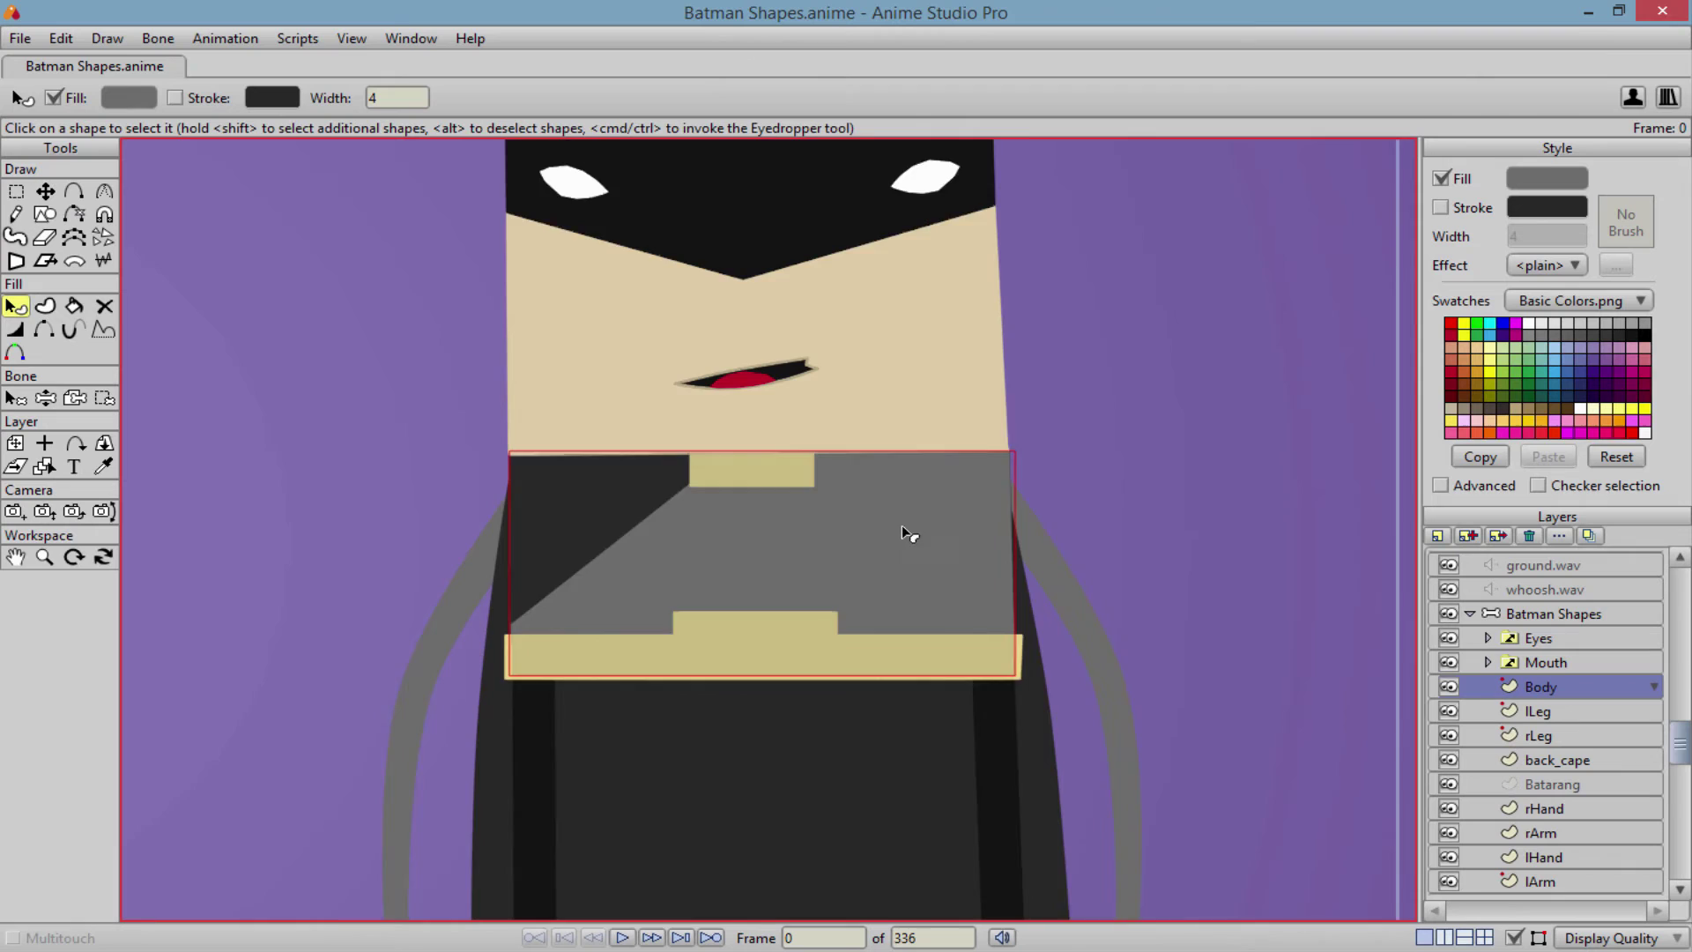
scroll(902, 525, "up", 2)
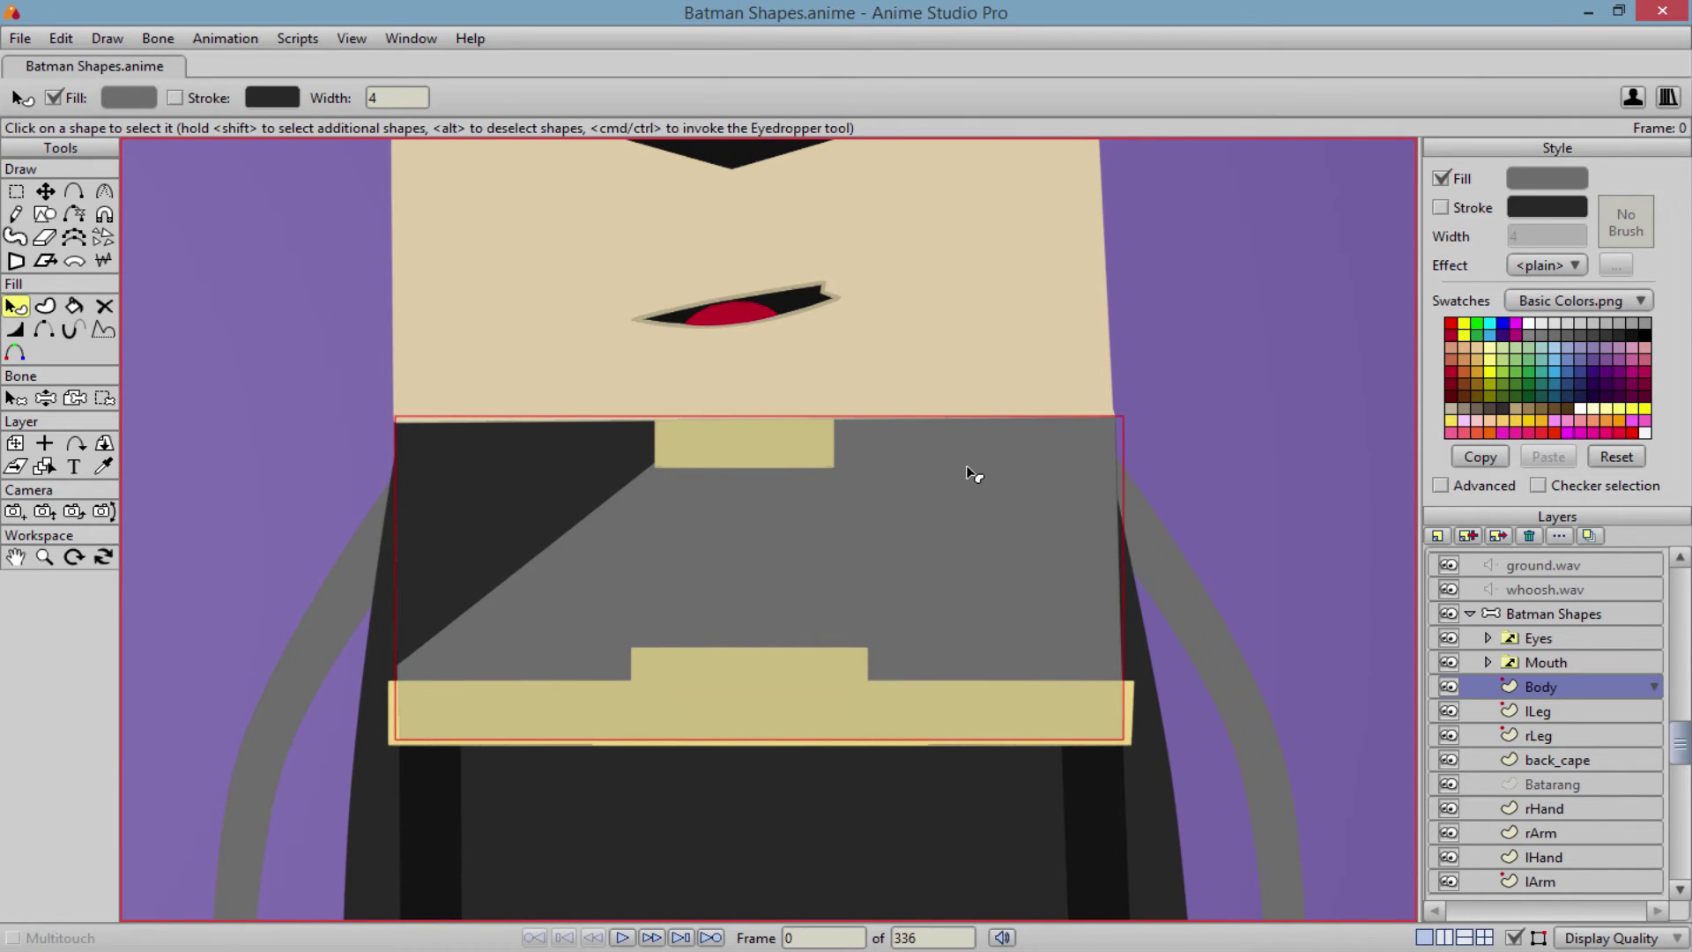
key("t")
left_click(914, 506)
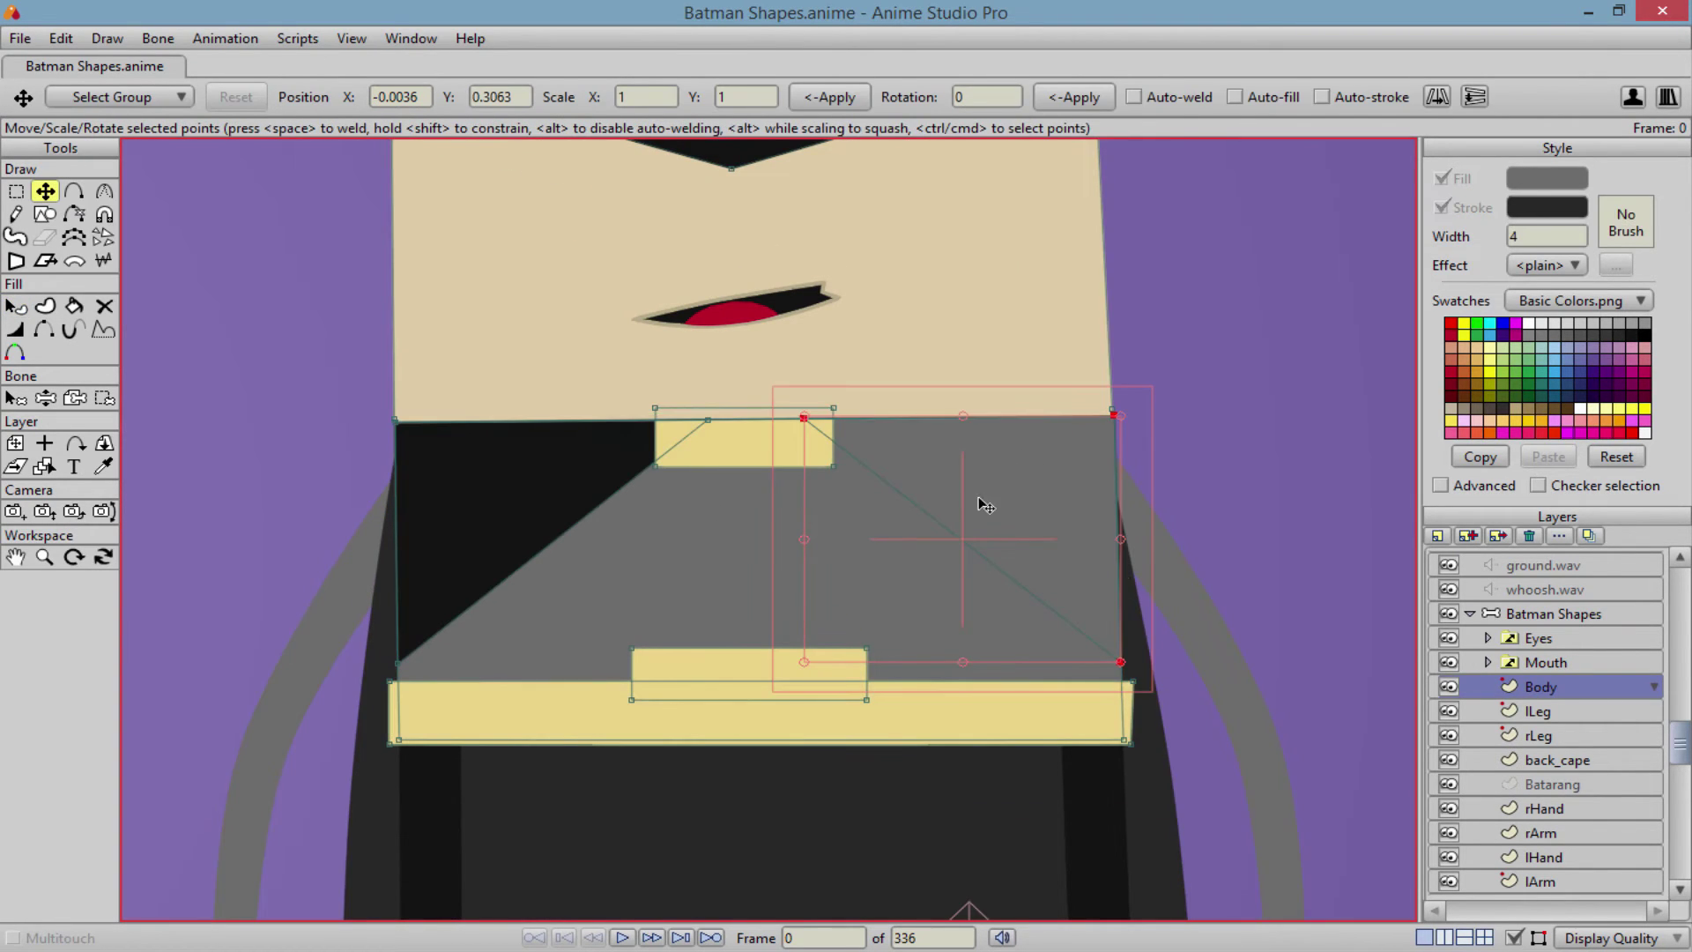
left_click_drag(930, 508, 1073, 381)
key("q")
left_click(1065, 325)
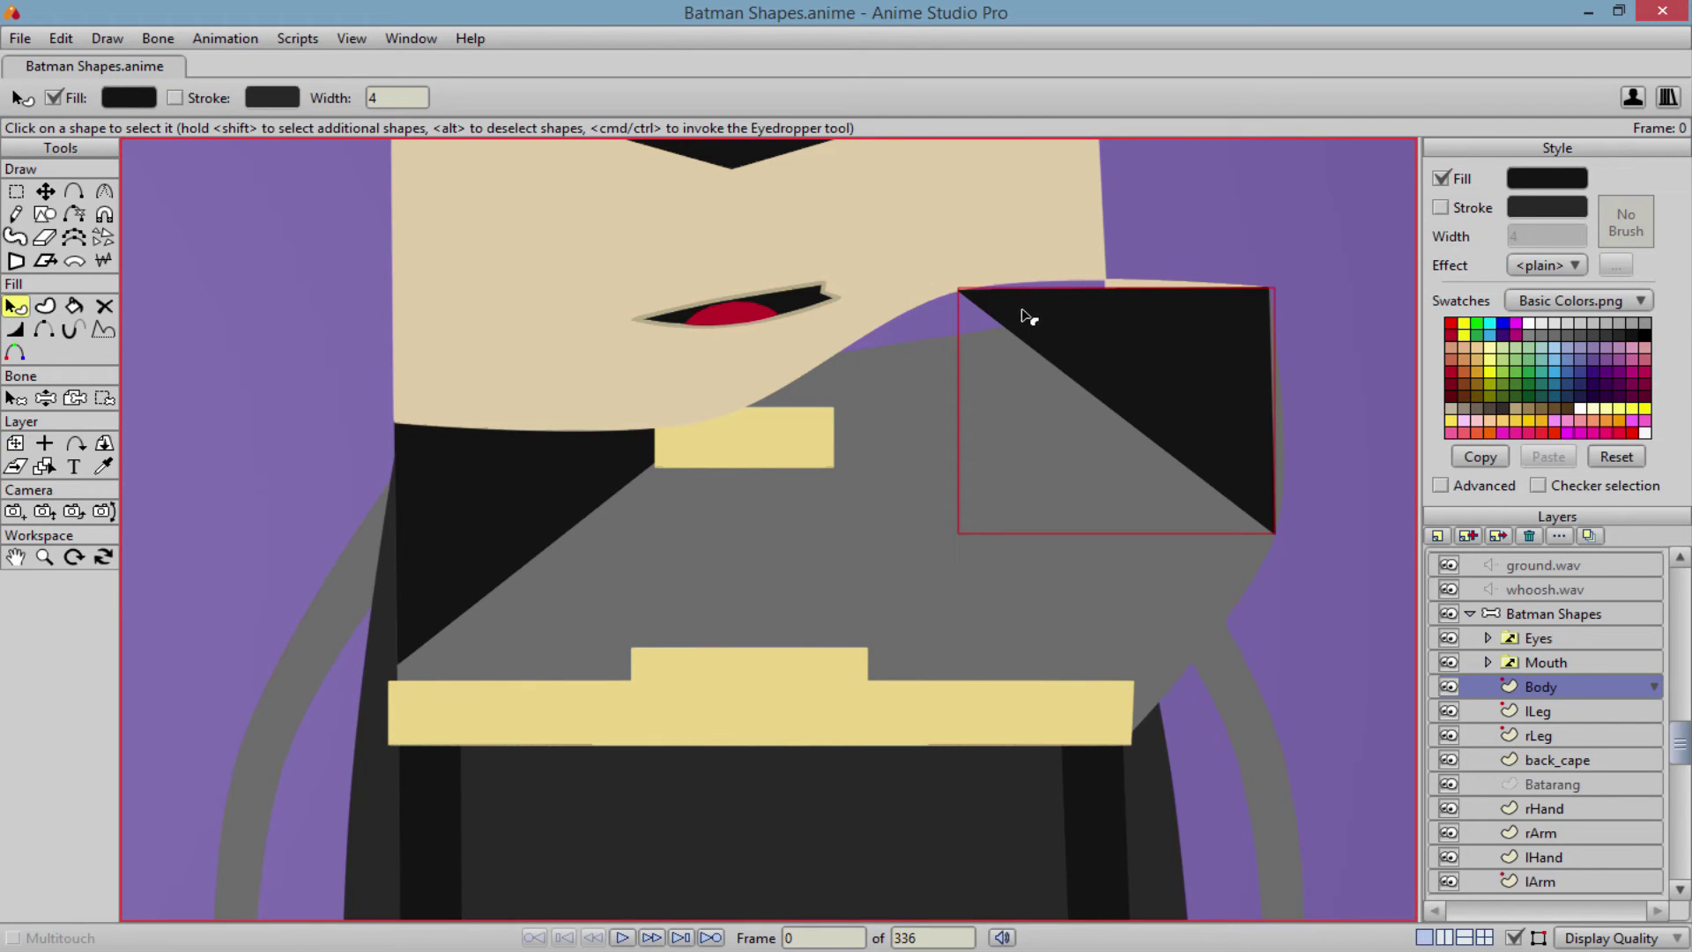
- Move the right triangle's points back toward the chest and undo the point moves
key("t")
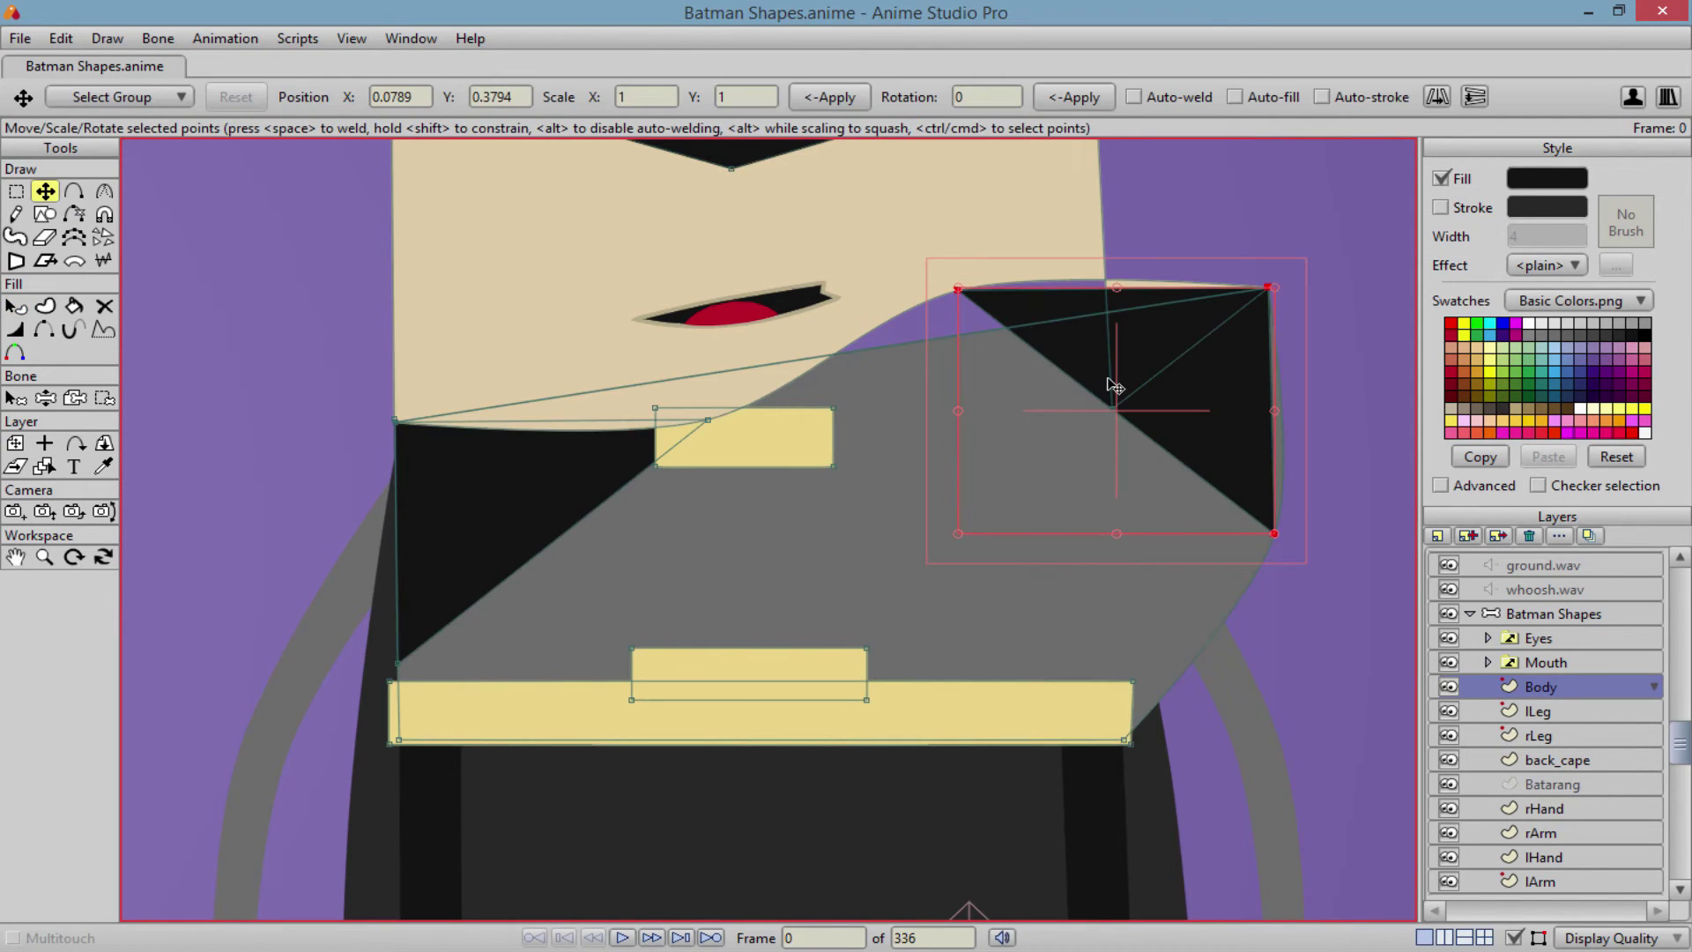
left_click_drag(1114, 378, 986, 488)
key("ctrl+z")
key("ctrl+z")
key("ctrl+z")
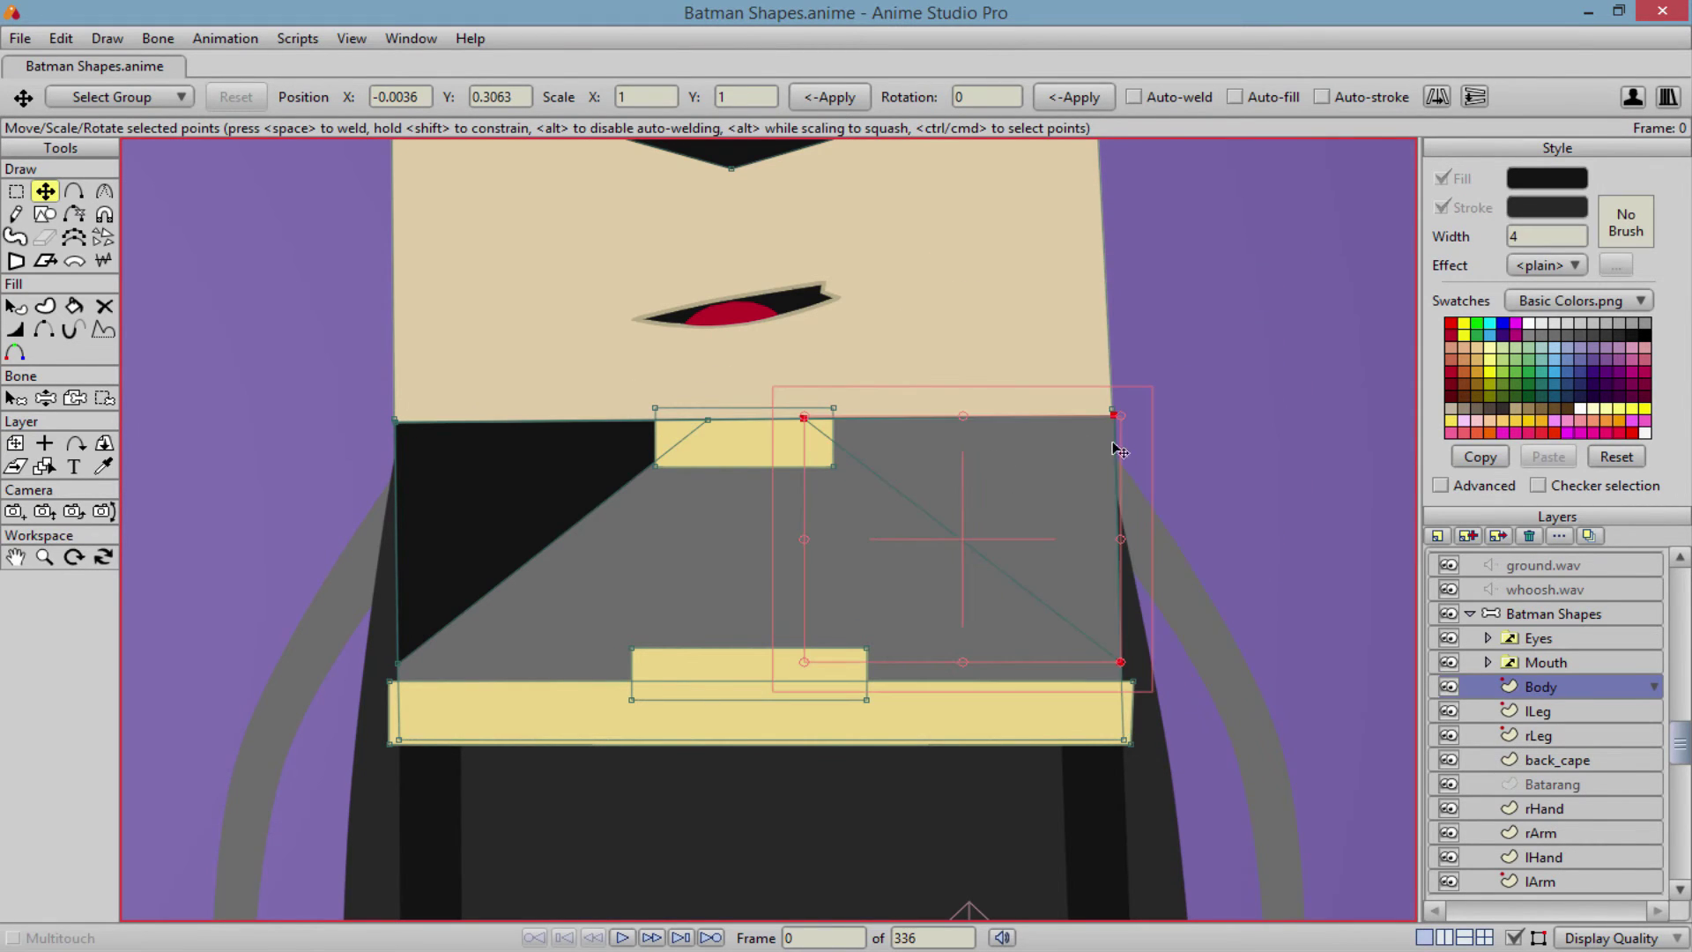
- Select the grey torso shape and lower it one level behind the right black triangle
key("q")
left_click(820, 558)
key("Down")
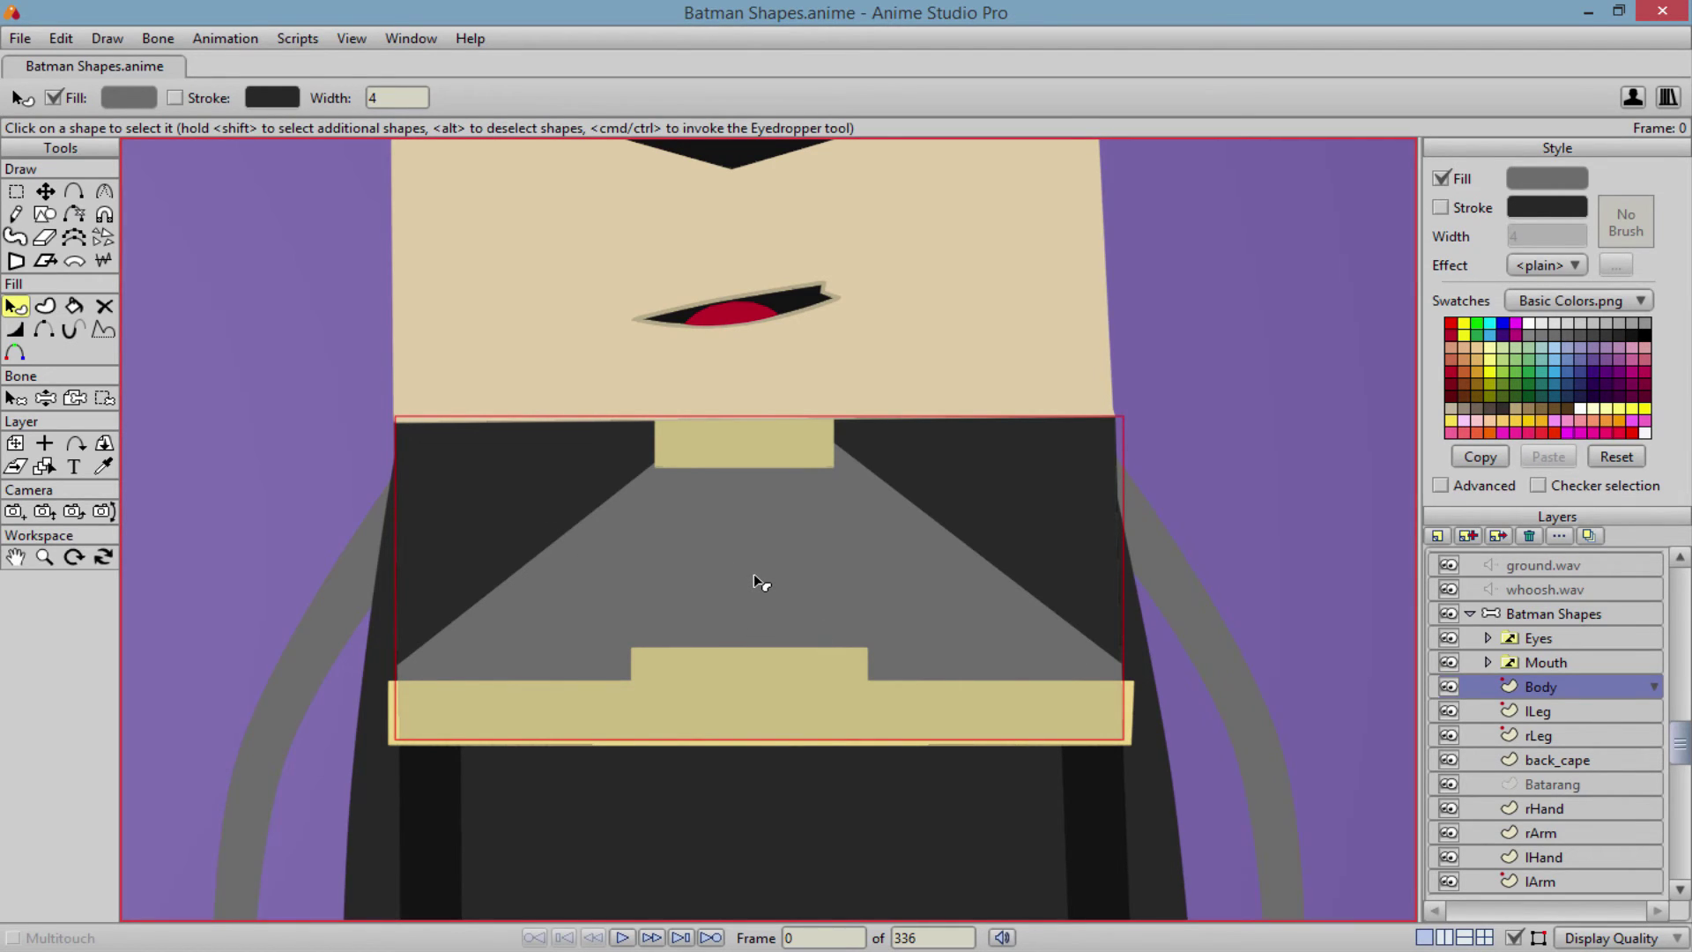
- Bring the grey torso to the very front of the Body layer, send it to the very back and deselect it
key("Home")
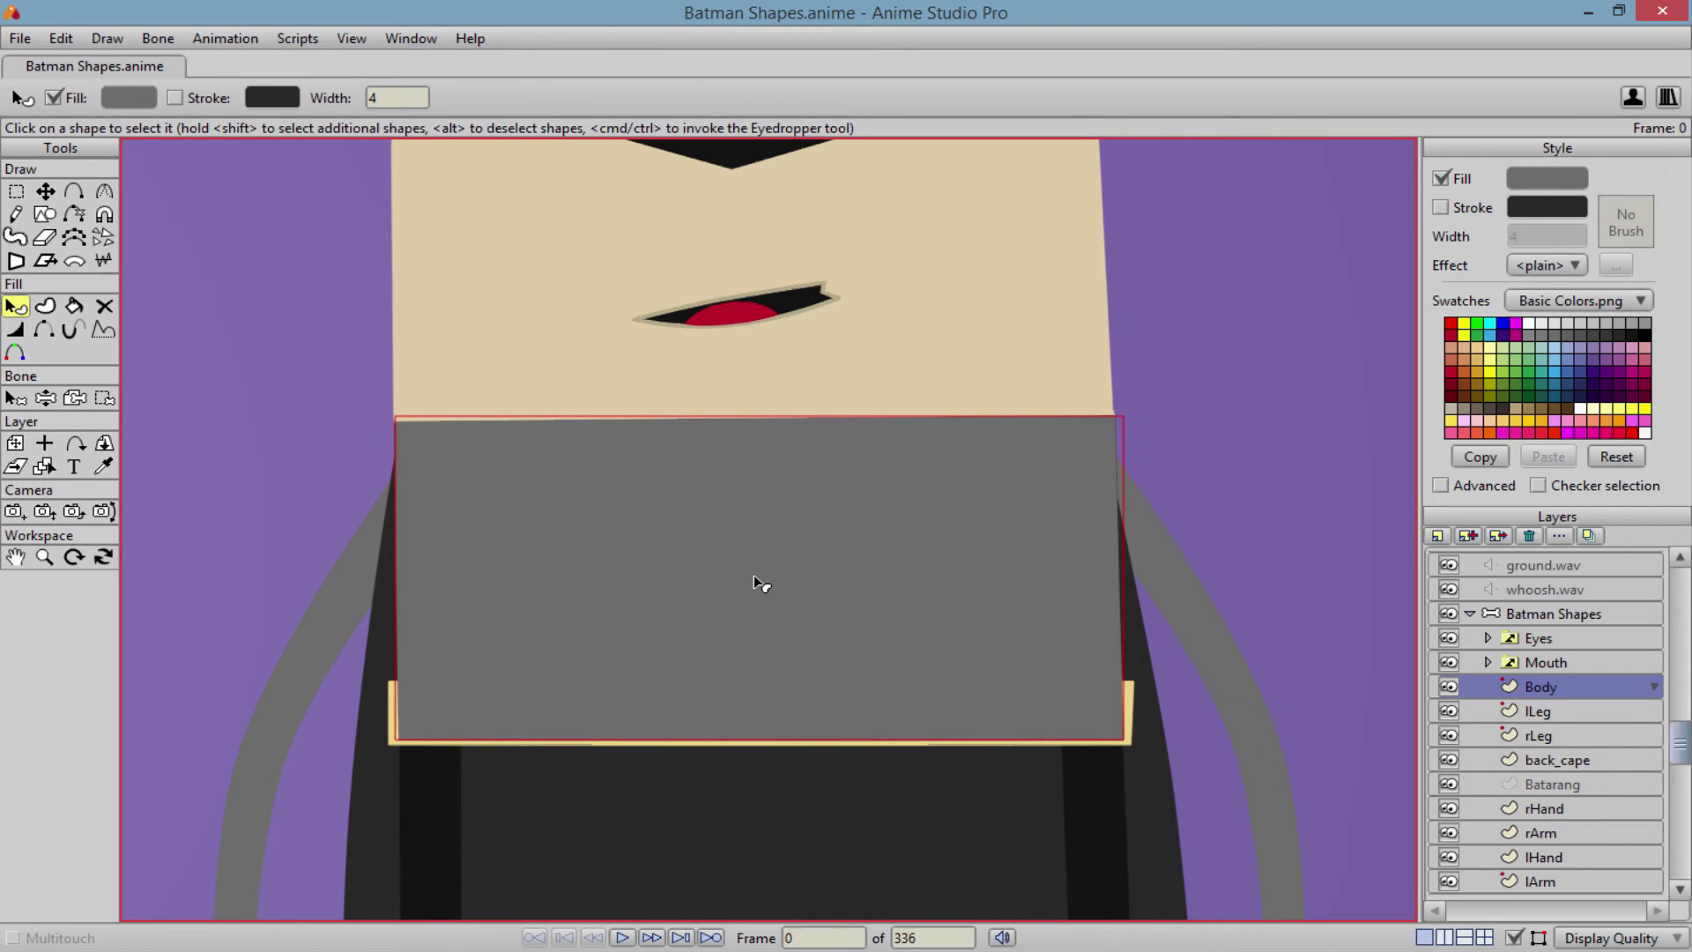
key("shift+Down")
left_click(1179, 545)
- Compare the two Batman characters and toggle the visibility of the rArm layer off and on
scroll(1179, 544, "down", 5)
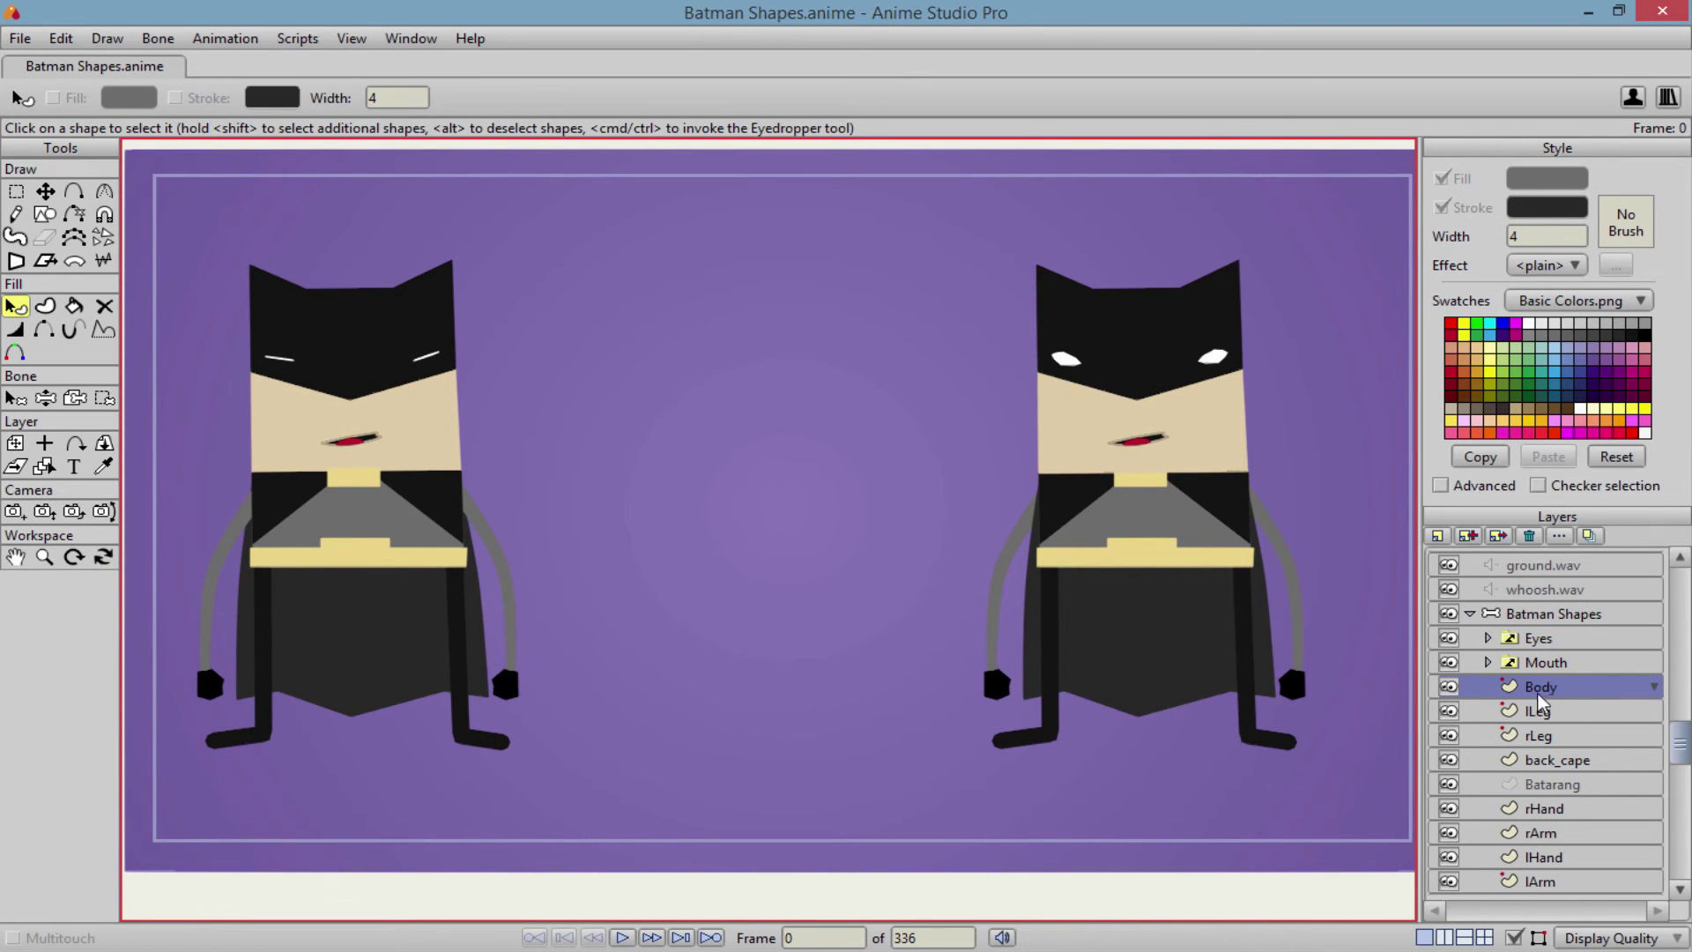
left_click_drag(1319, 651, 1277, 646)
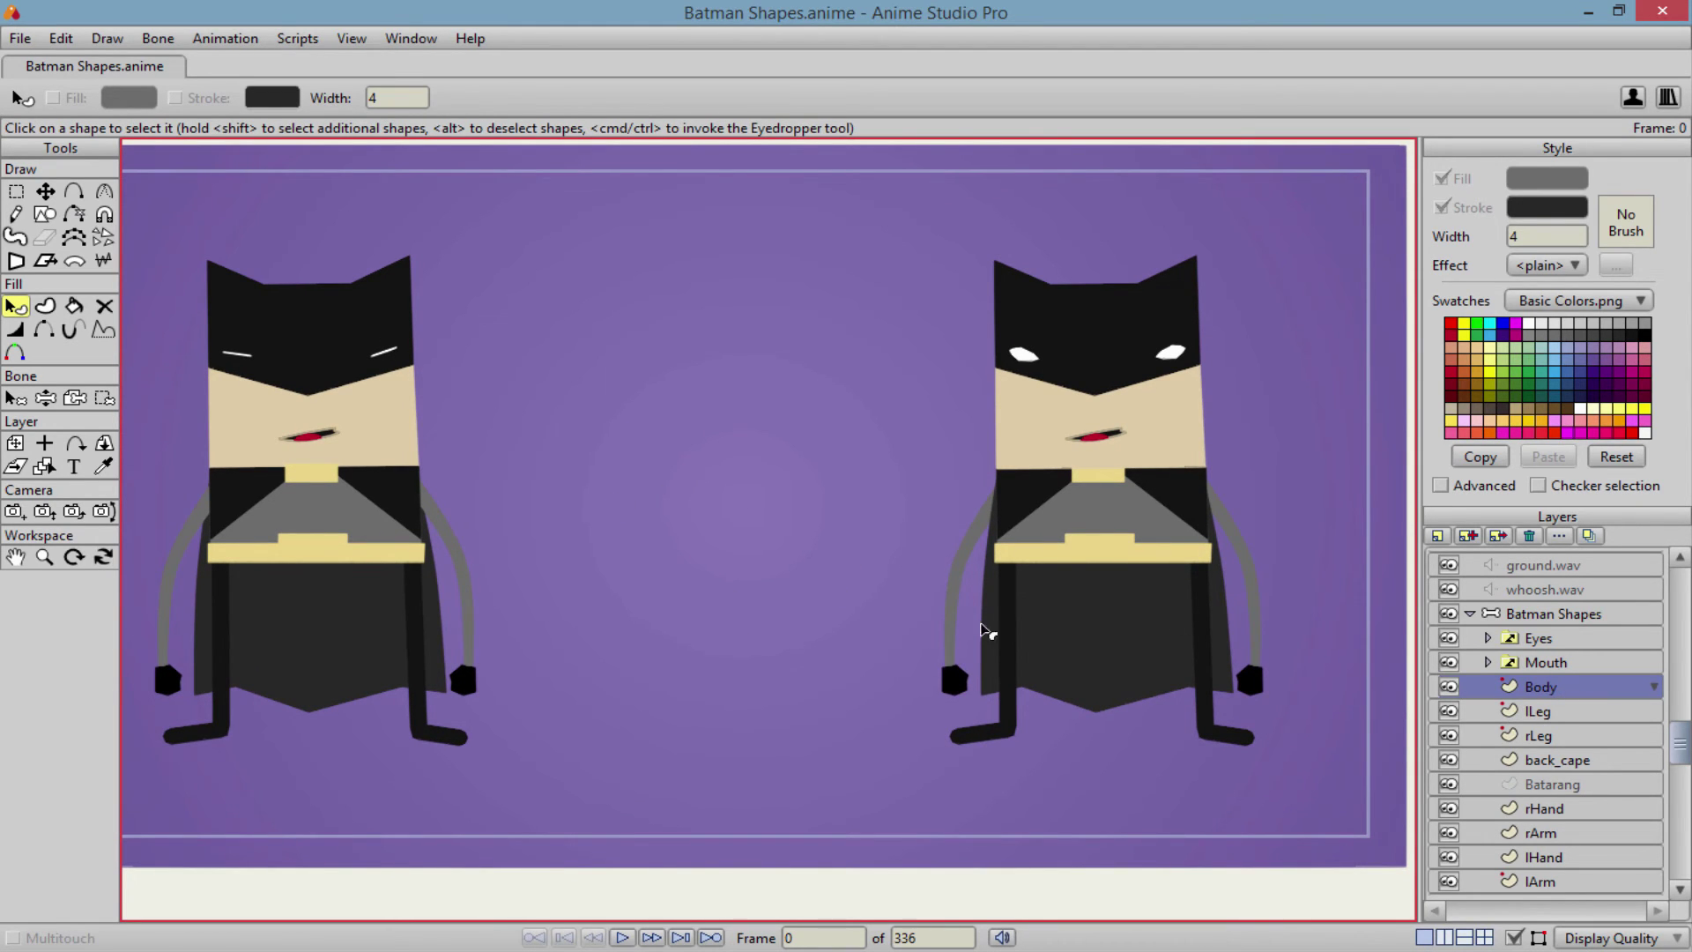
scroll(982, 628, "up", 5)
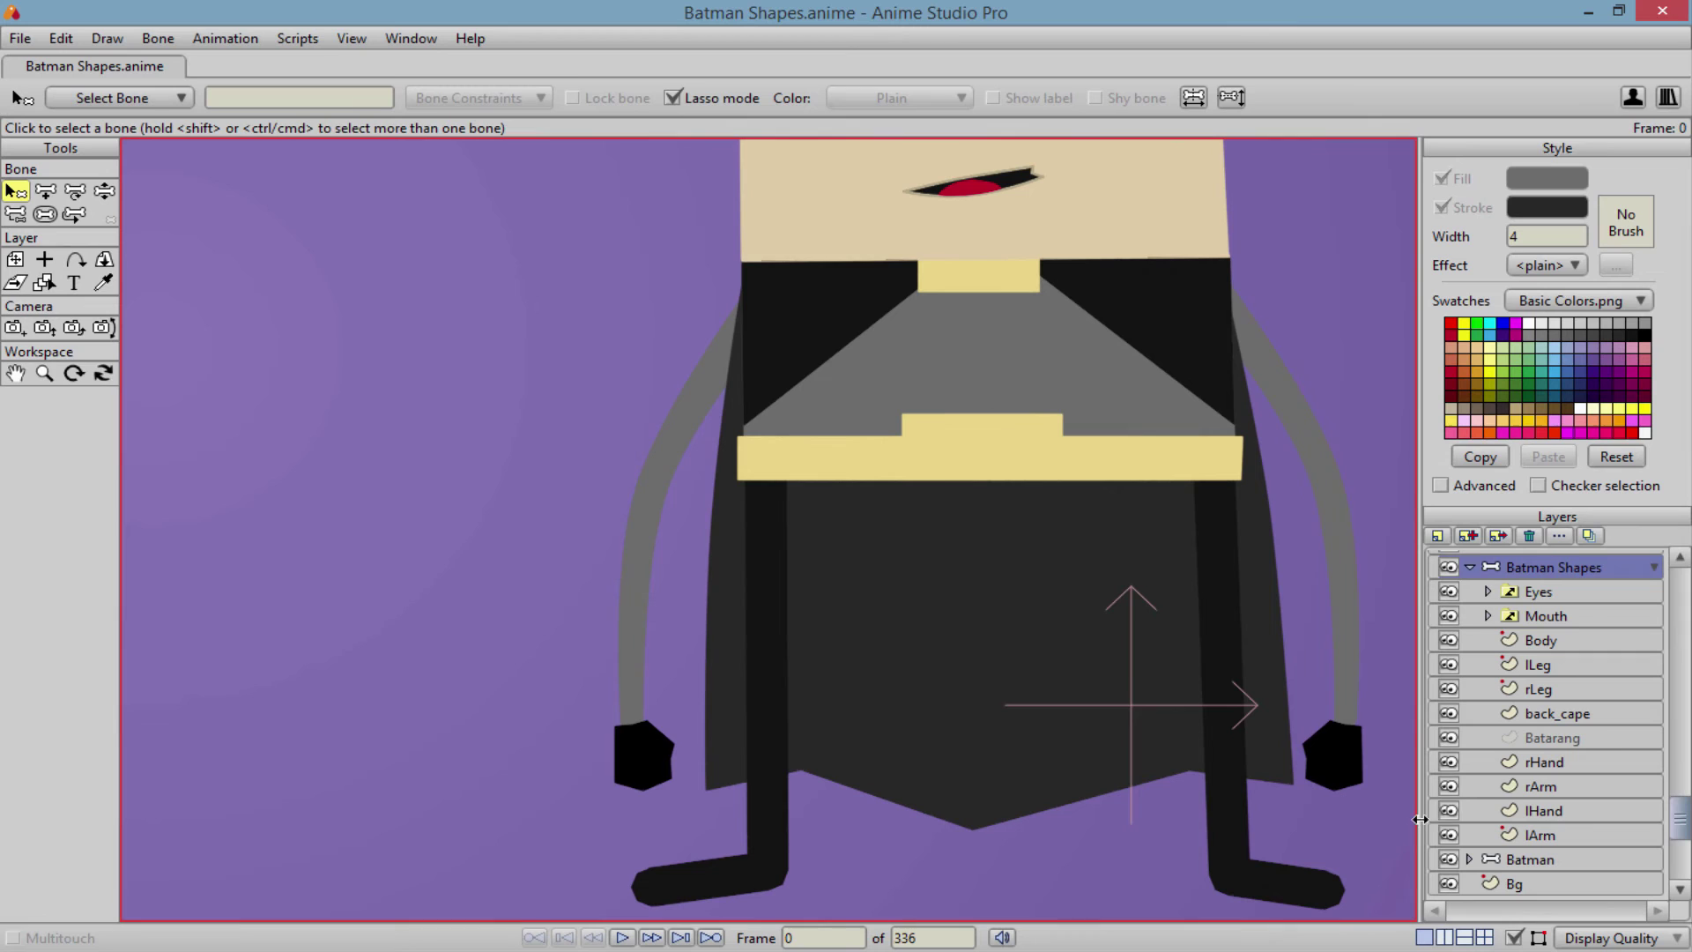
left_click(1453, 786)
left_click(1455, 786)
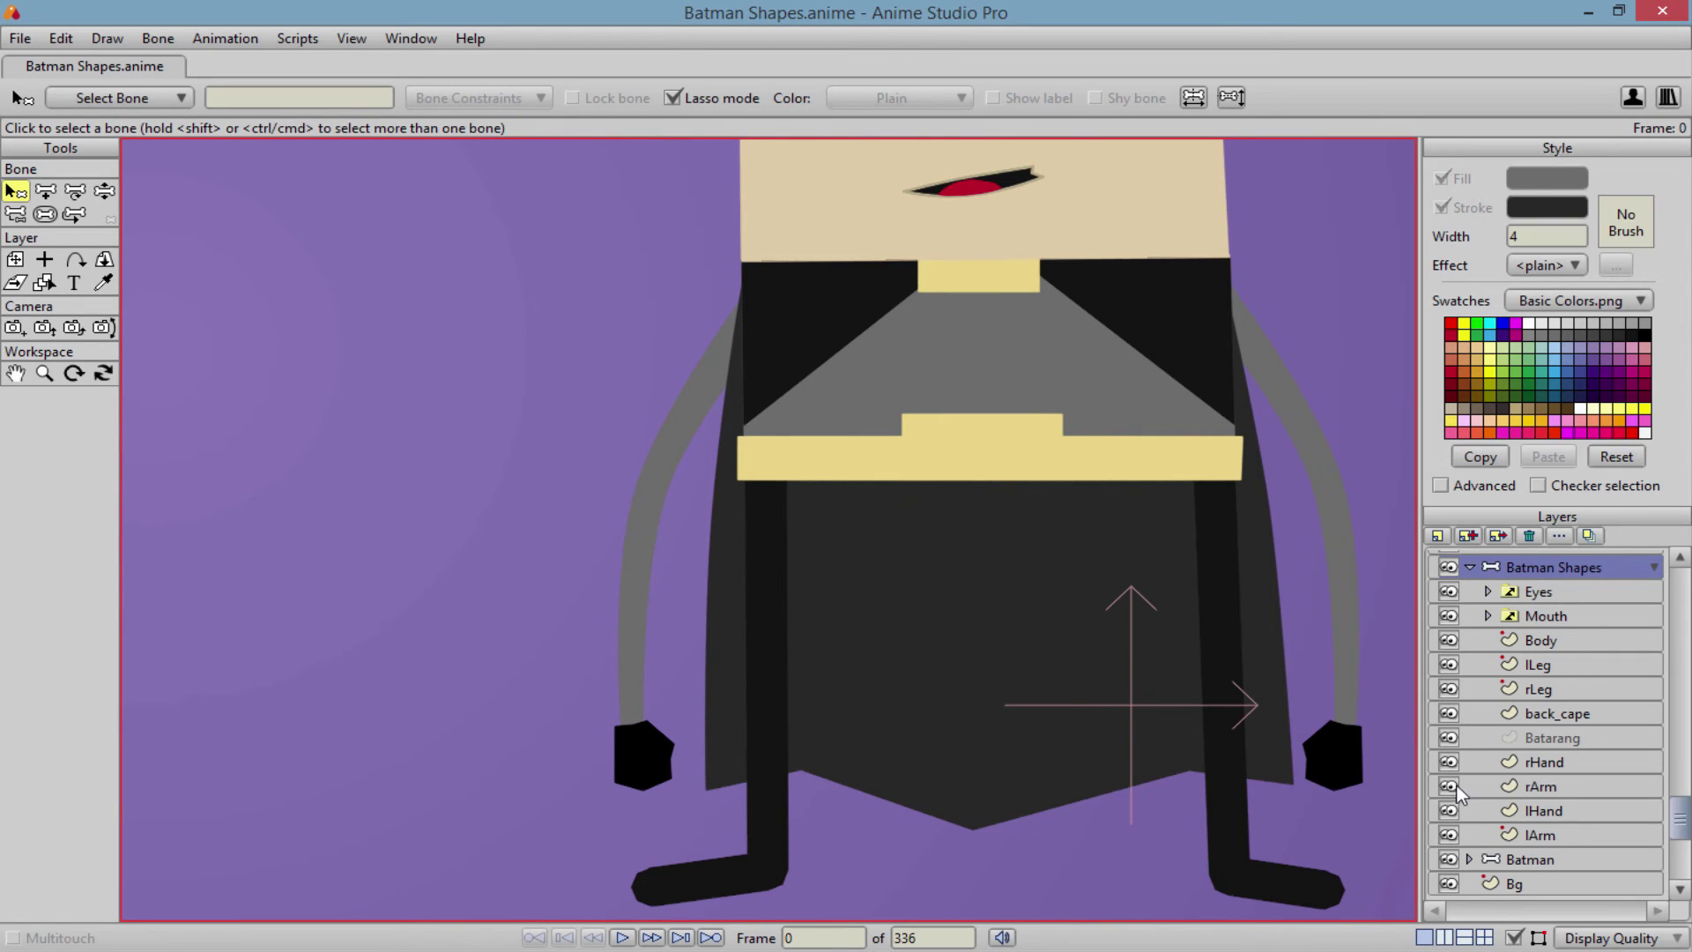
- Activate the rArm layer in the Batman Shapes group and select its grey arm stroke with Select Shape
left_click(1539, 785)
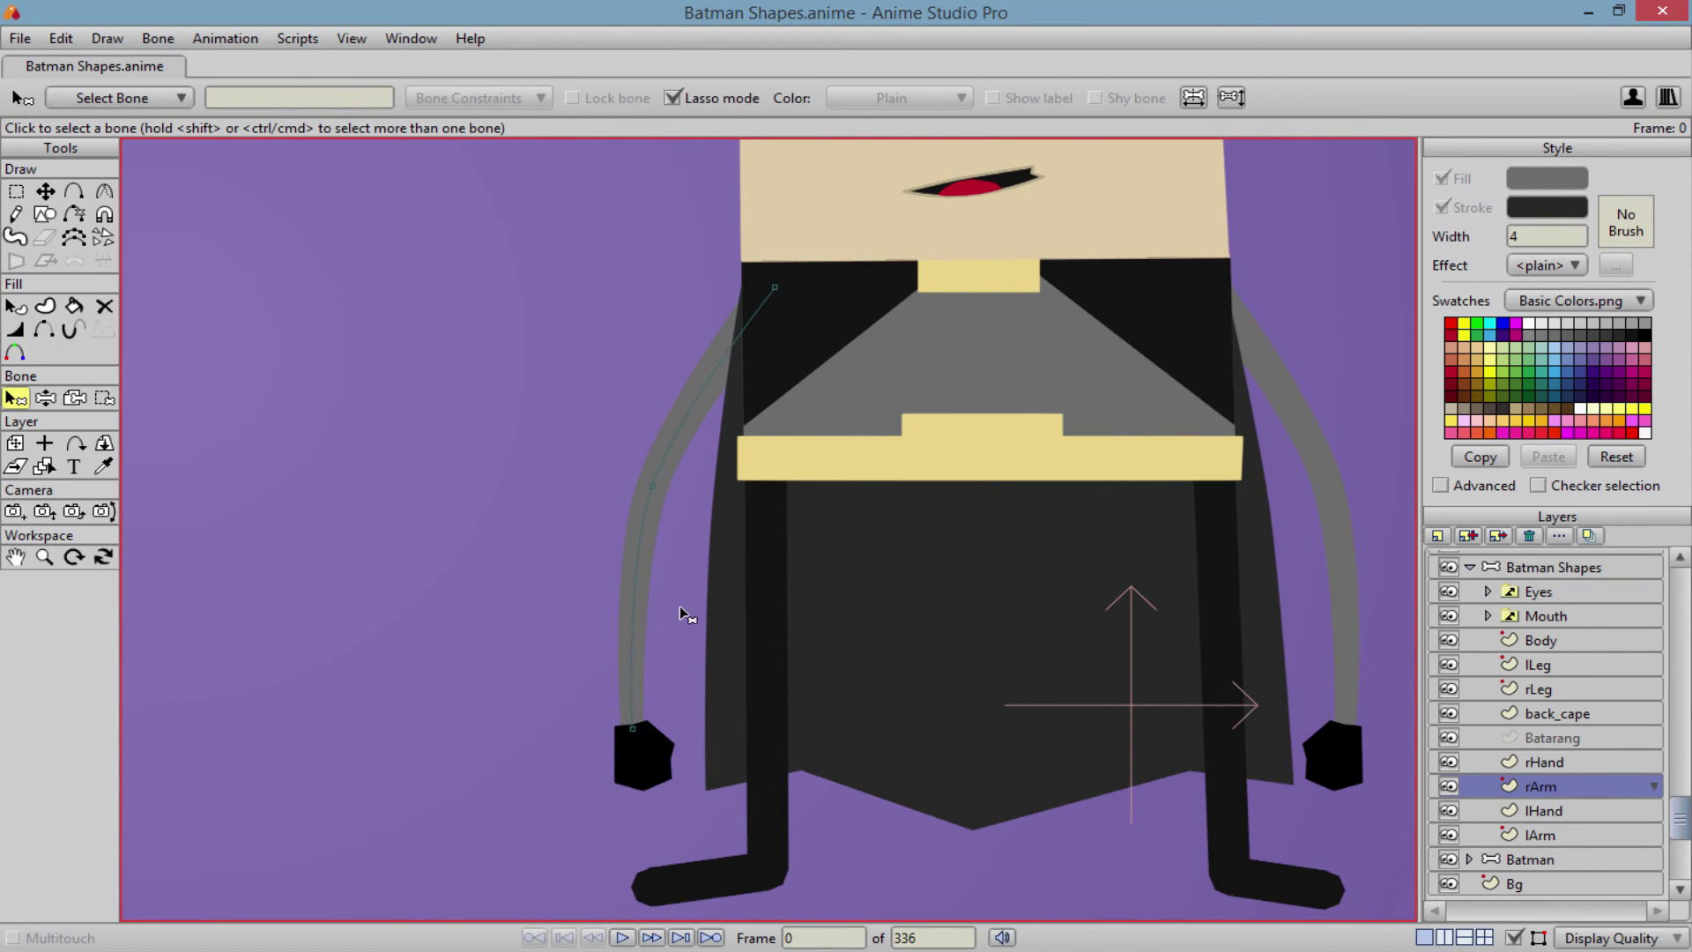
key("q")
left_click(642, 589)
key("b")
key("Return")
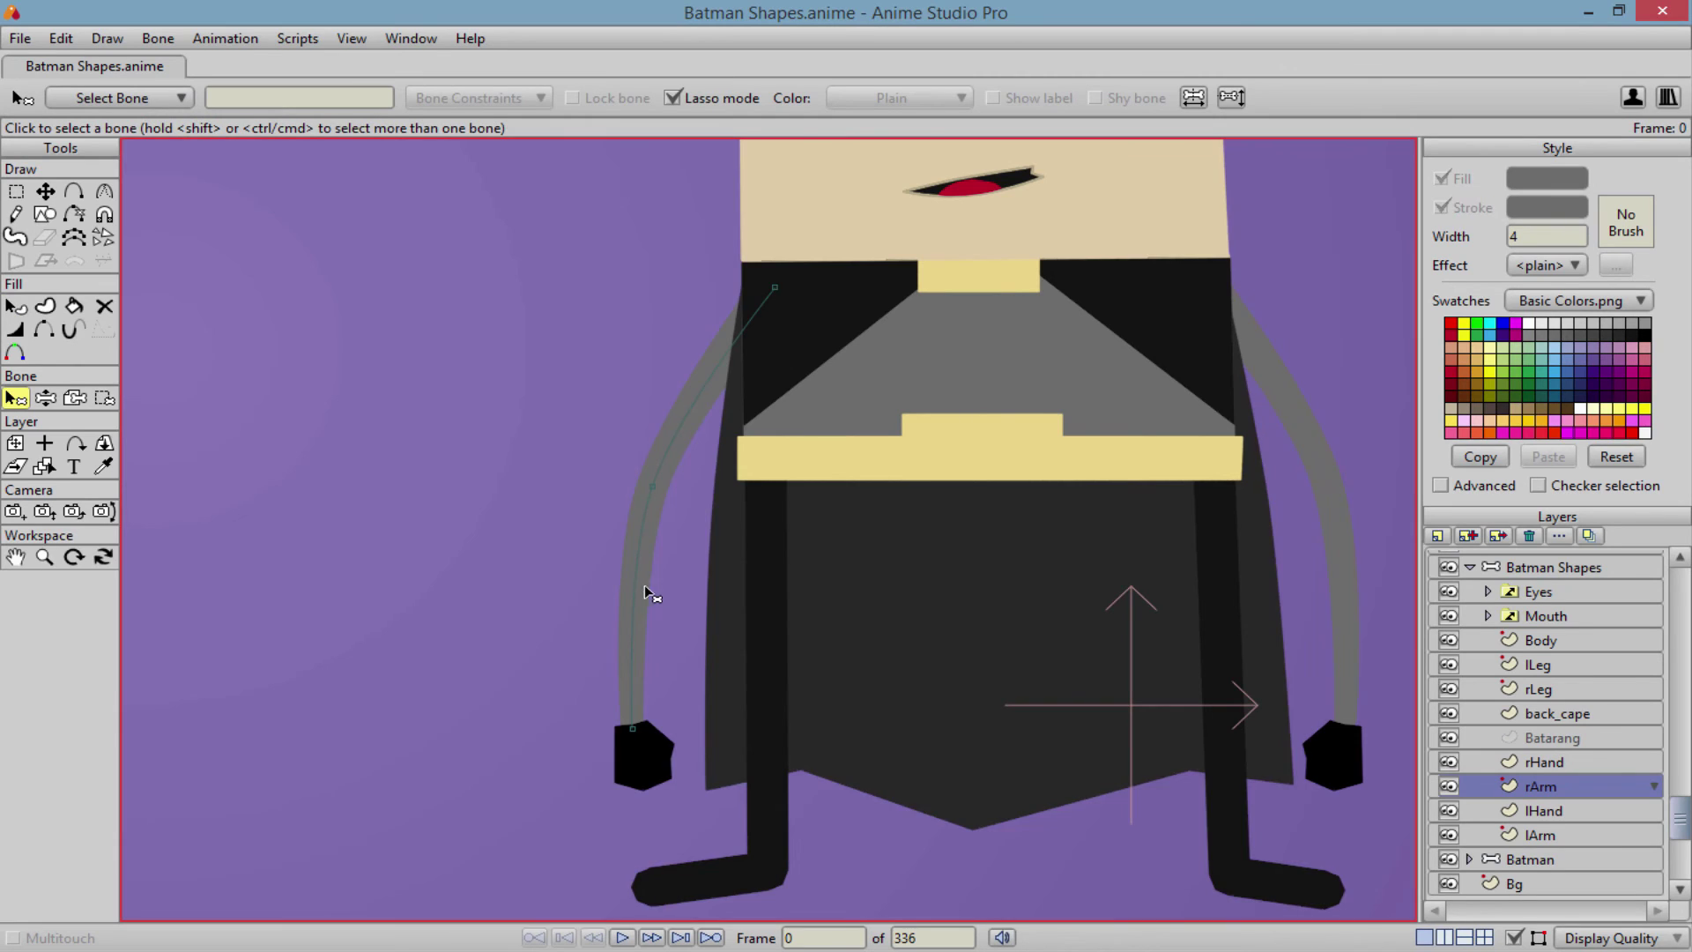
left_click(642, 588)
left_click(647, 568)
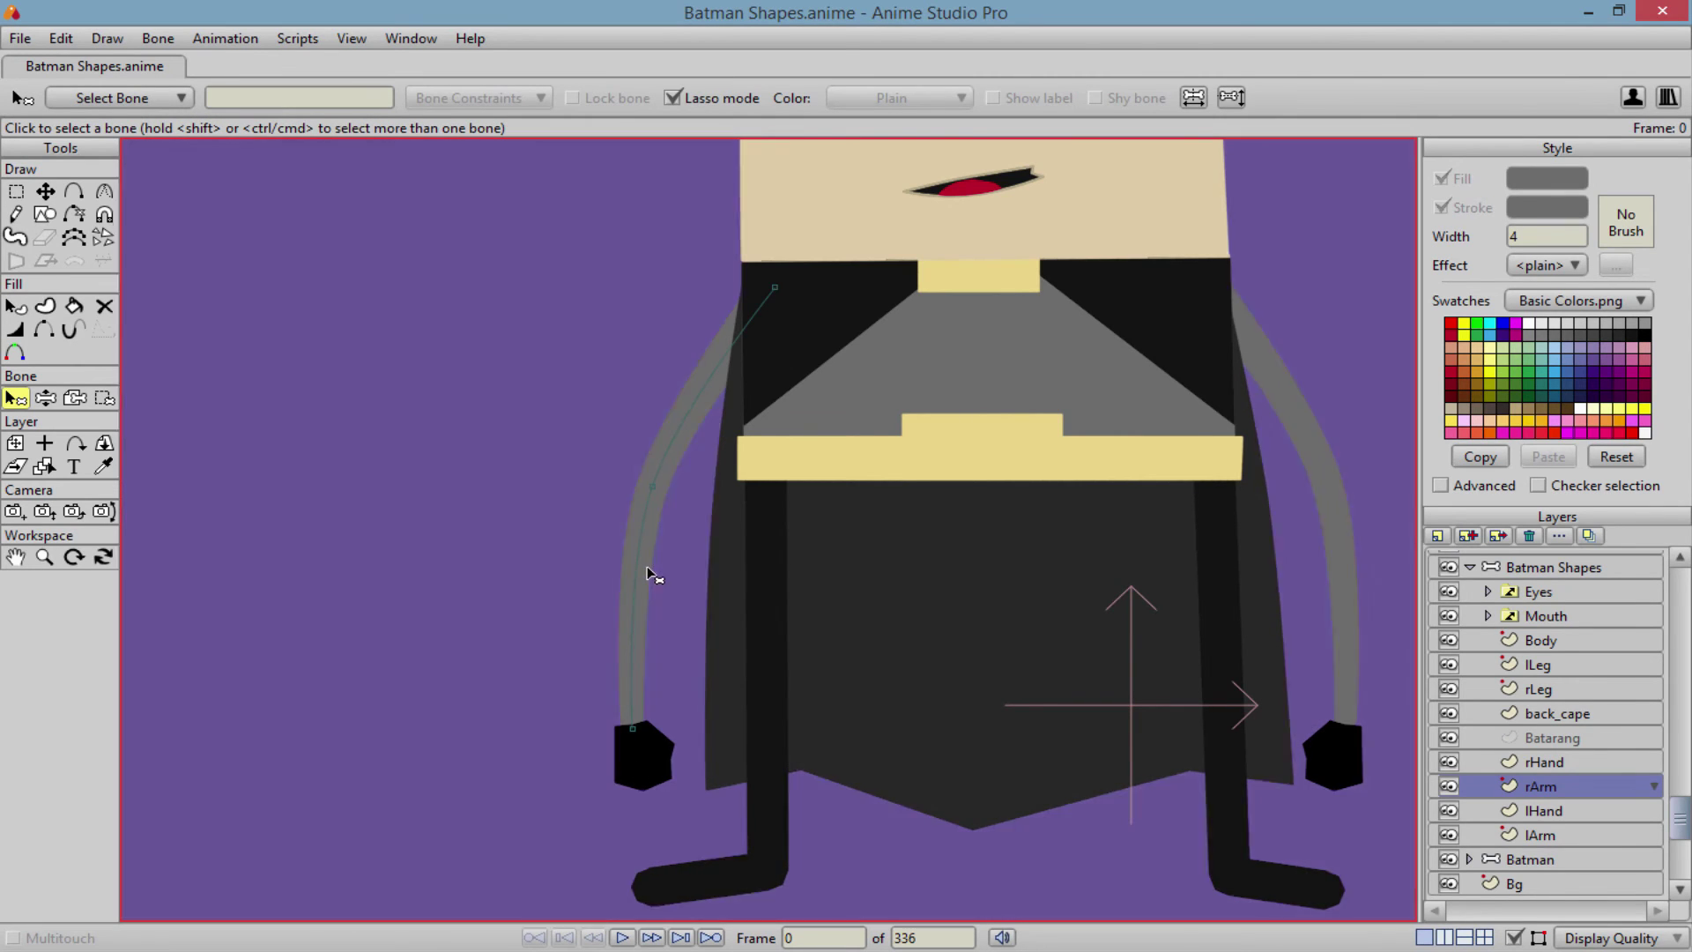
key("q")
left_click(633, 560)
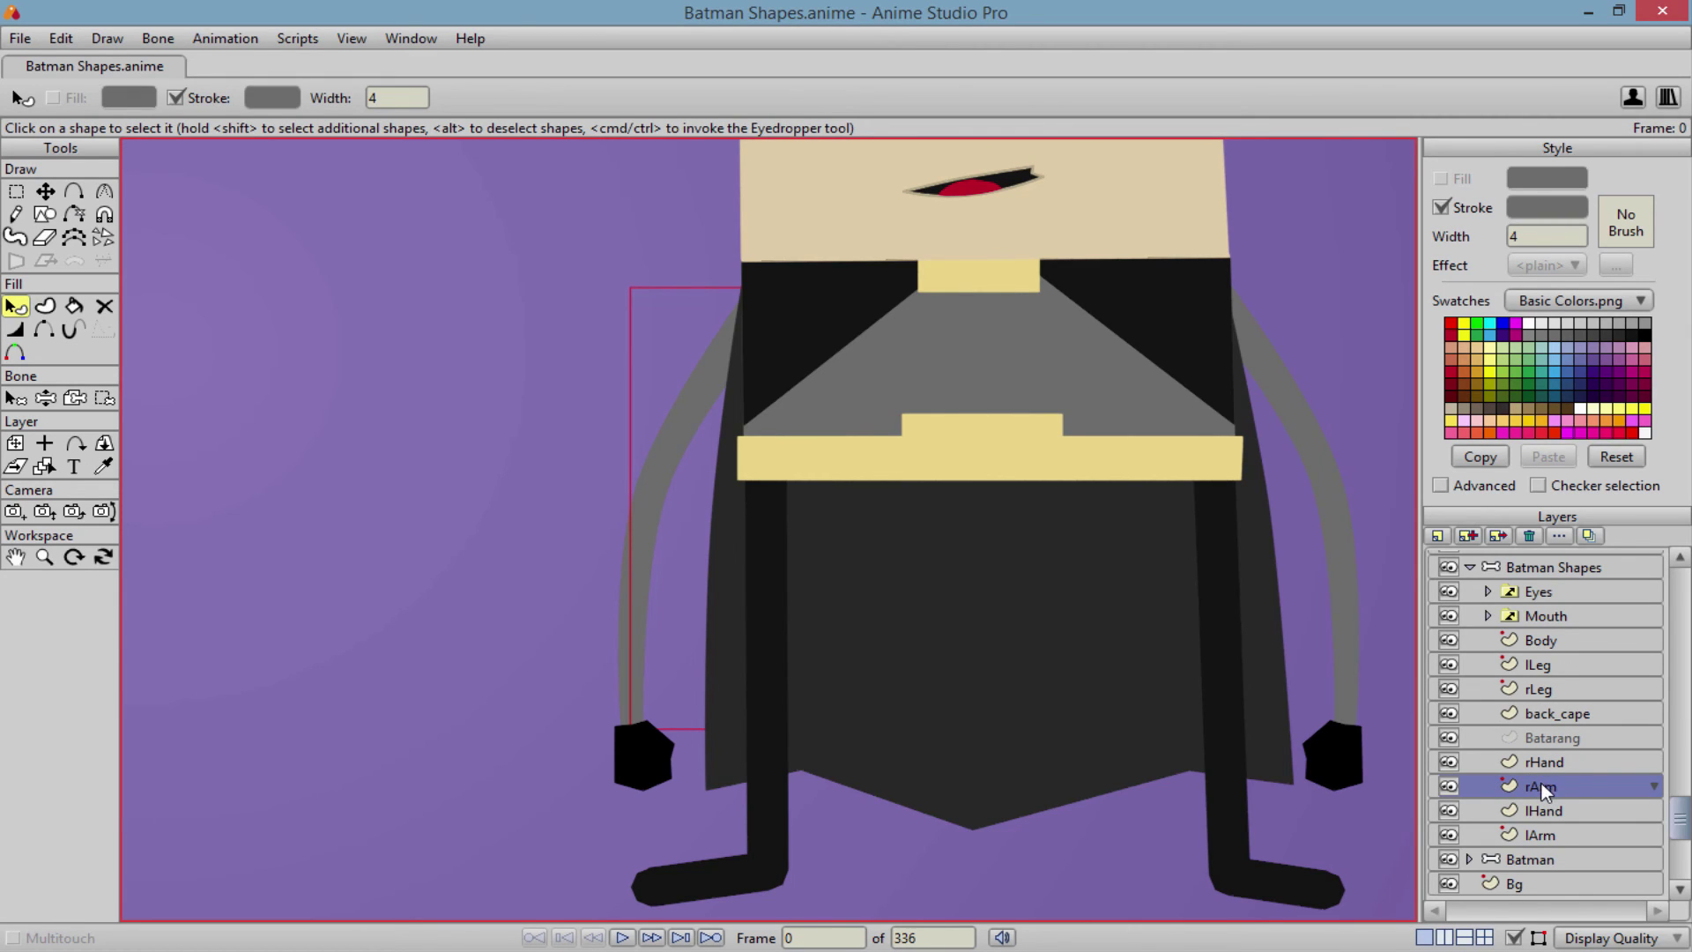
- Move the rArm layer above the Body layer and undo the layer move
left_click_drag(1542, 784, 1544, 640)
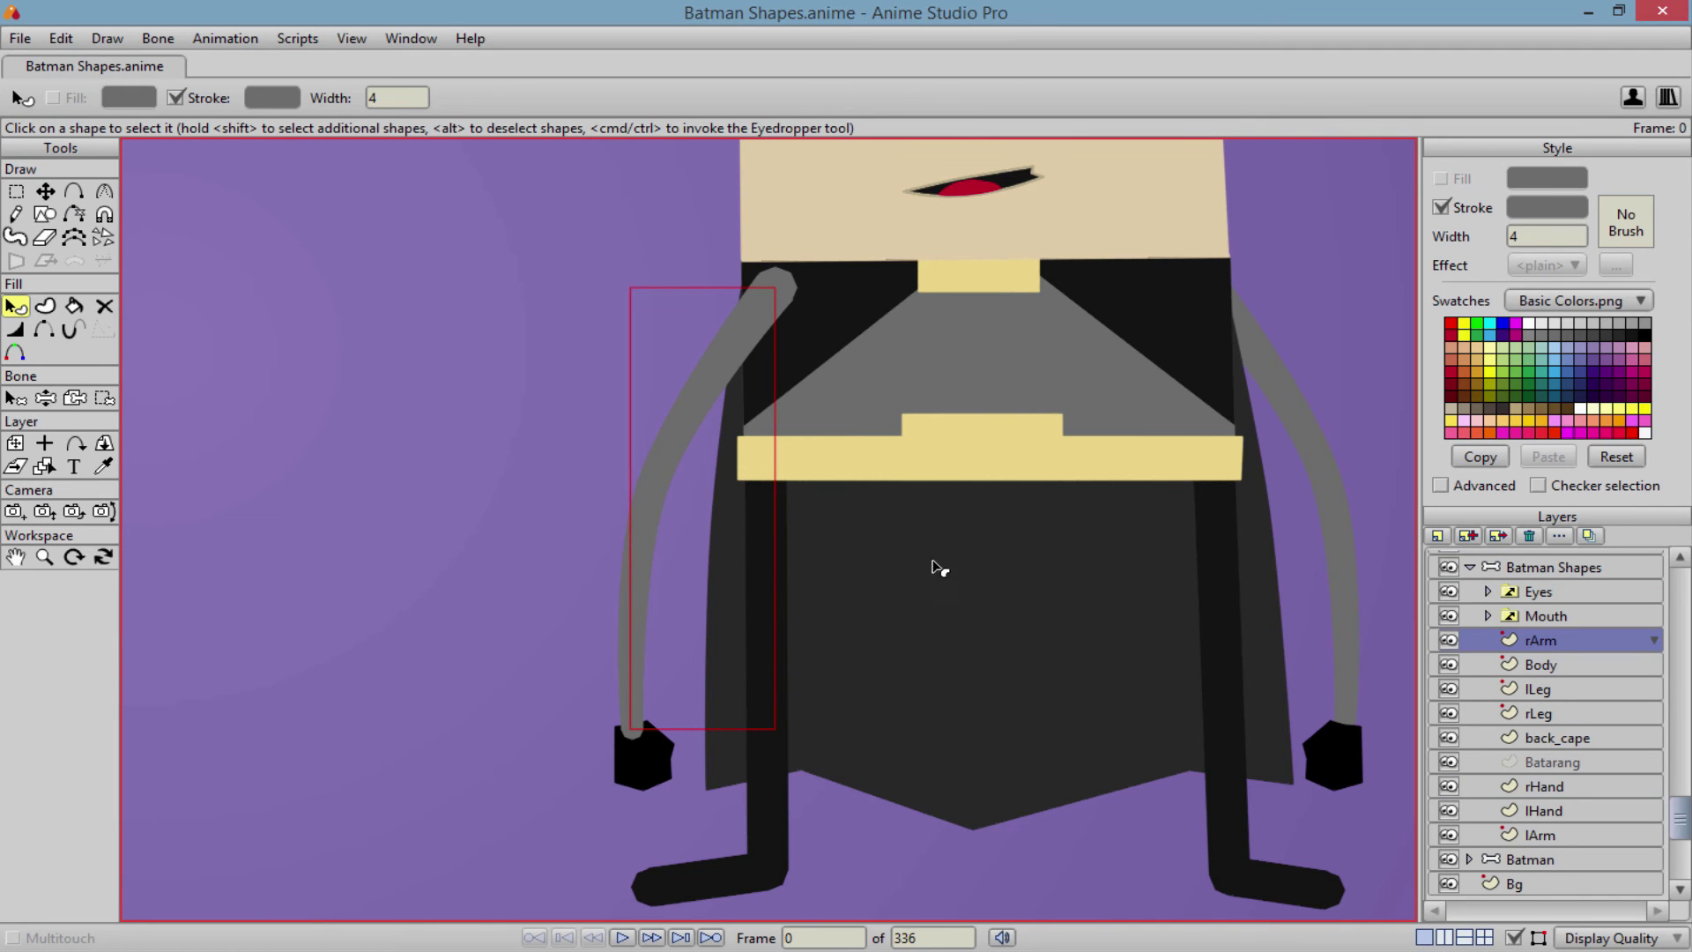
scroll(901, 413, "down", 5)
scroll(897, 427, "up", 3)
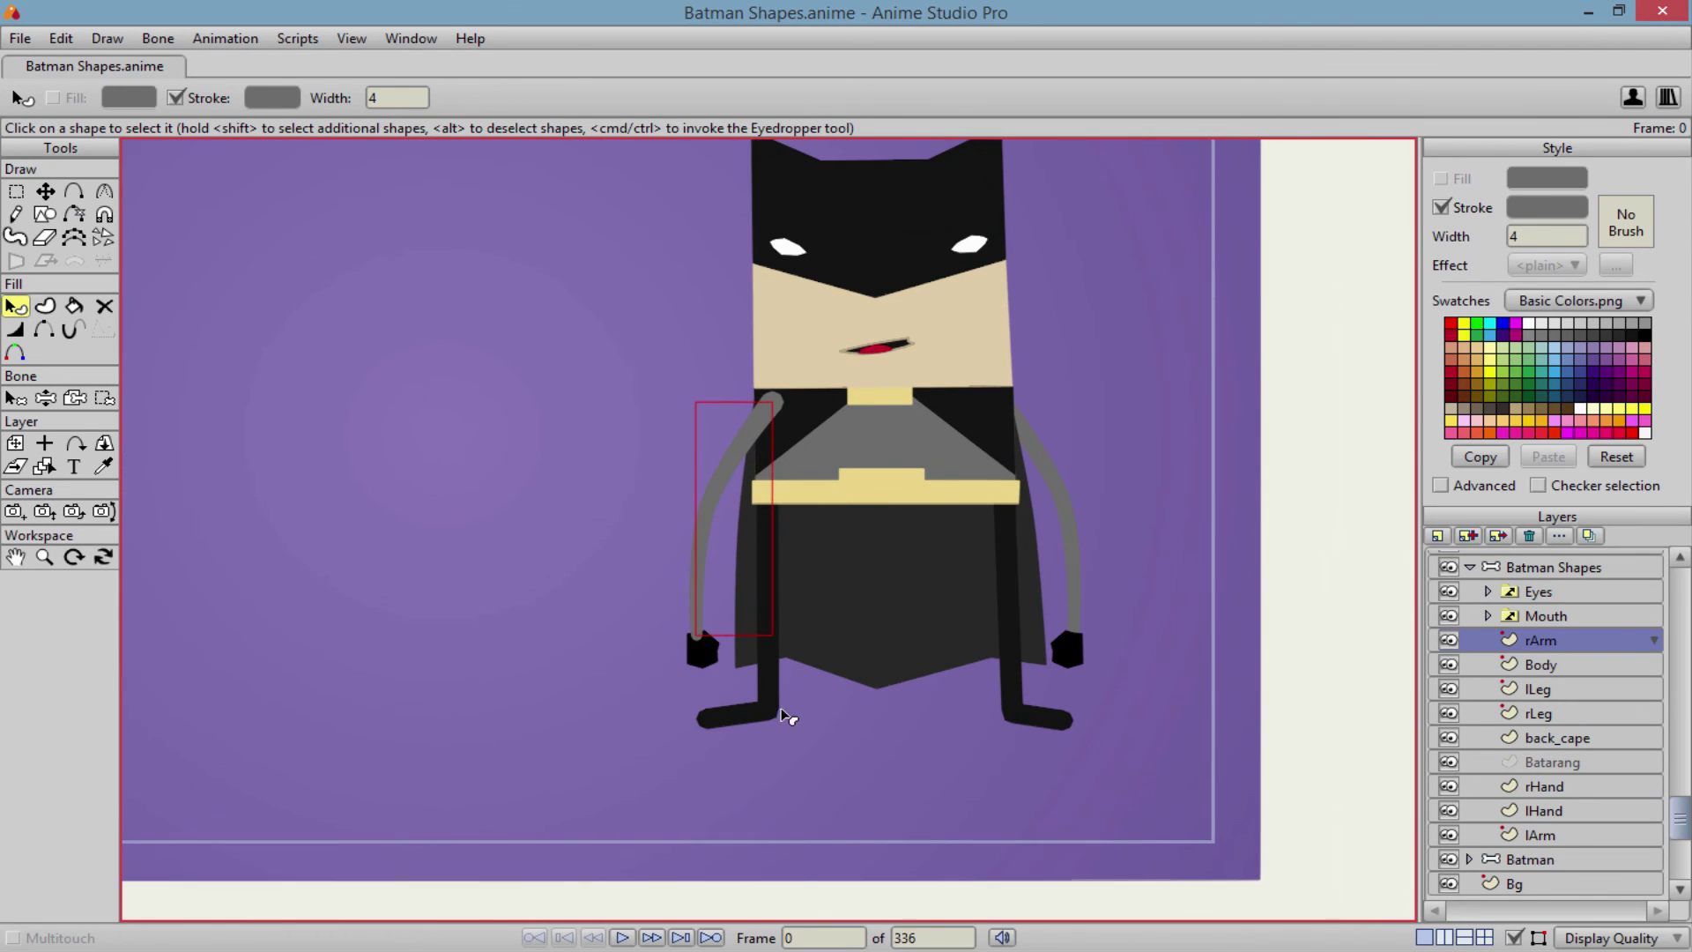
key("ctrl+z")
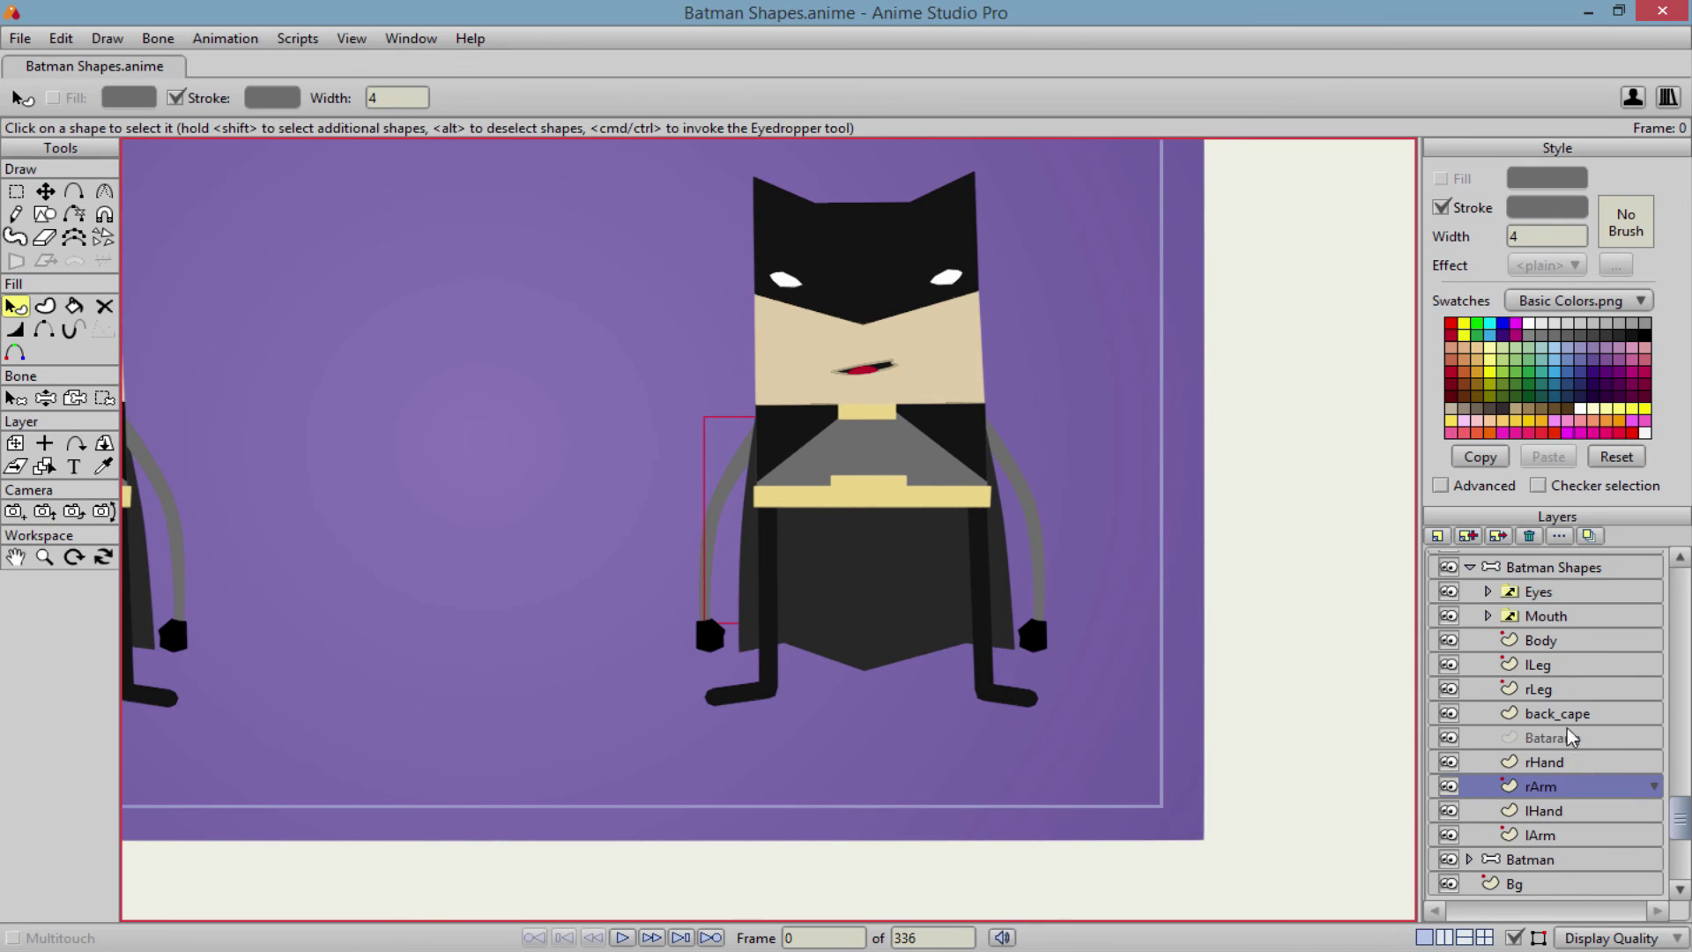
- Activate the Body layer and select the left black chest triangle
left_click_drag(875, 459, 922, 541)
scroll(927, 541, "up", 5)
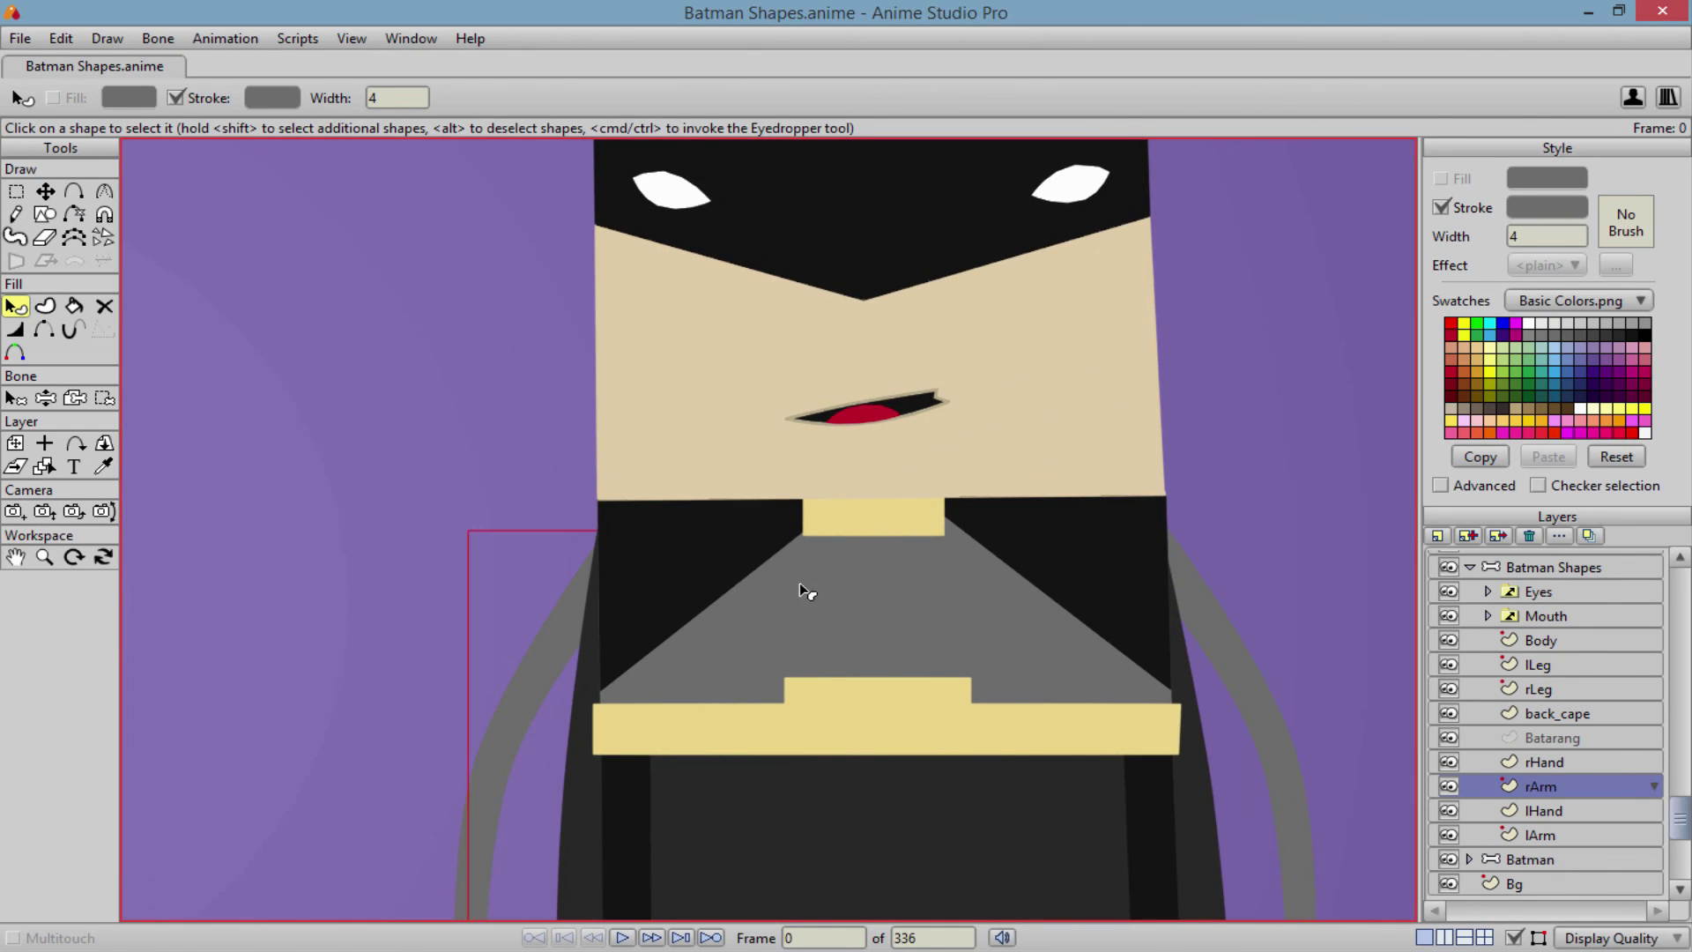
left_click(685, 556)
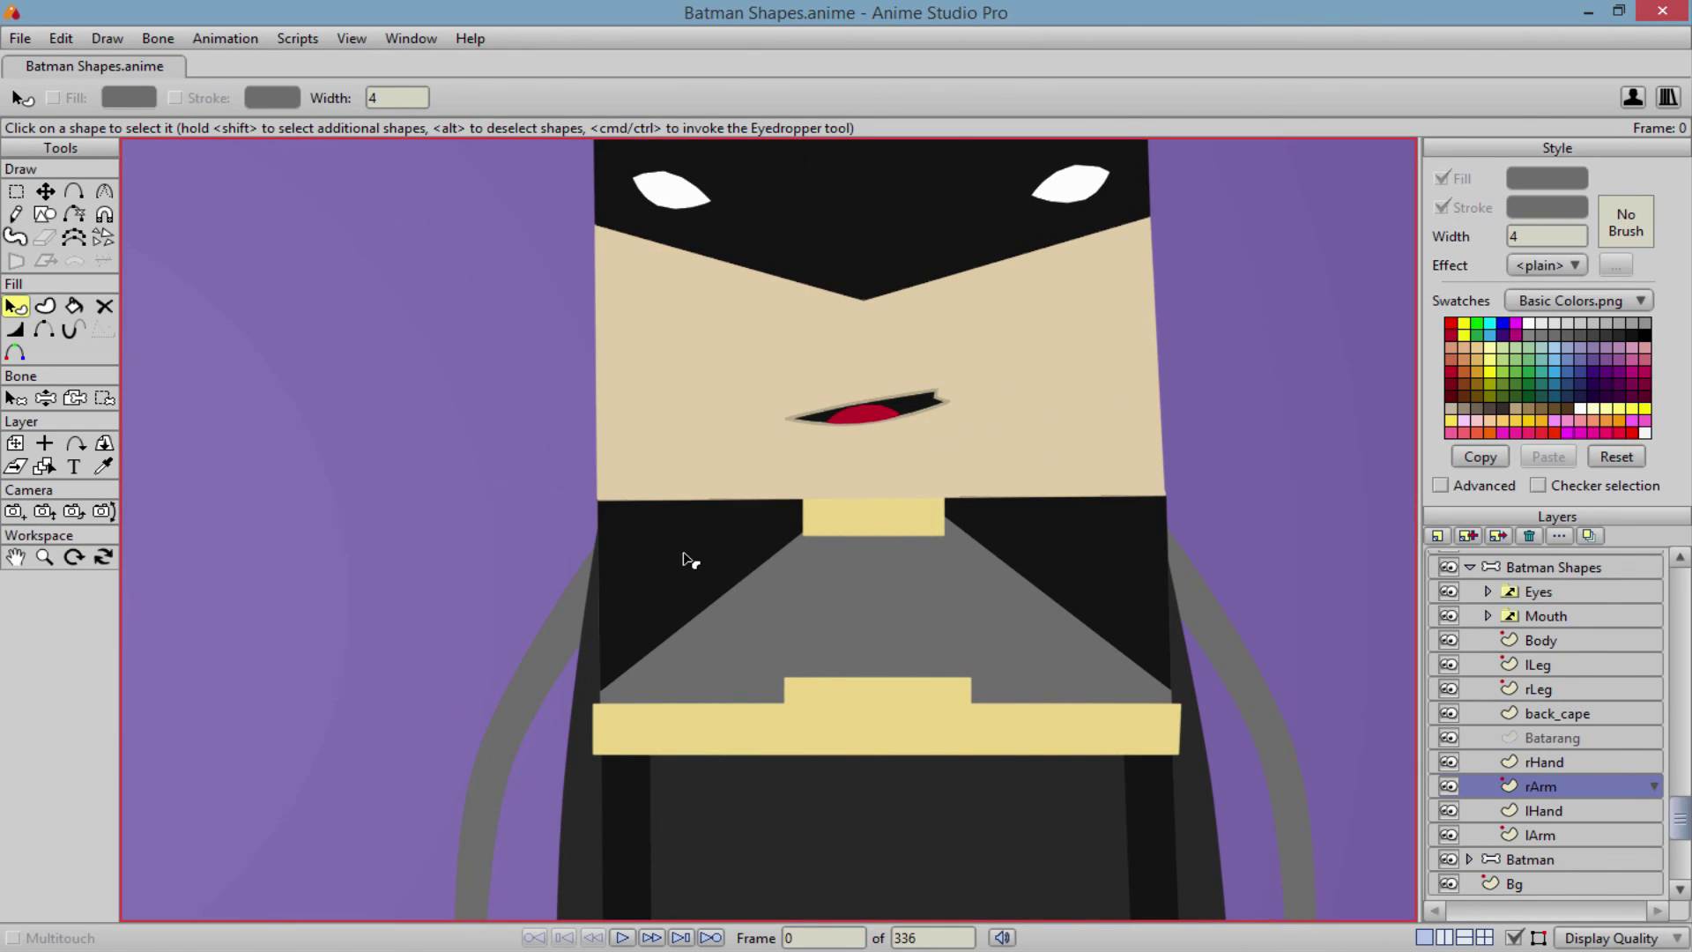
left_click(1627, 652)
scroll(1085, 571, "up", 1)
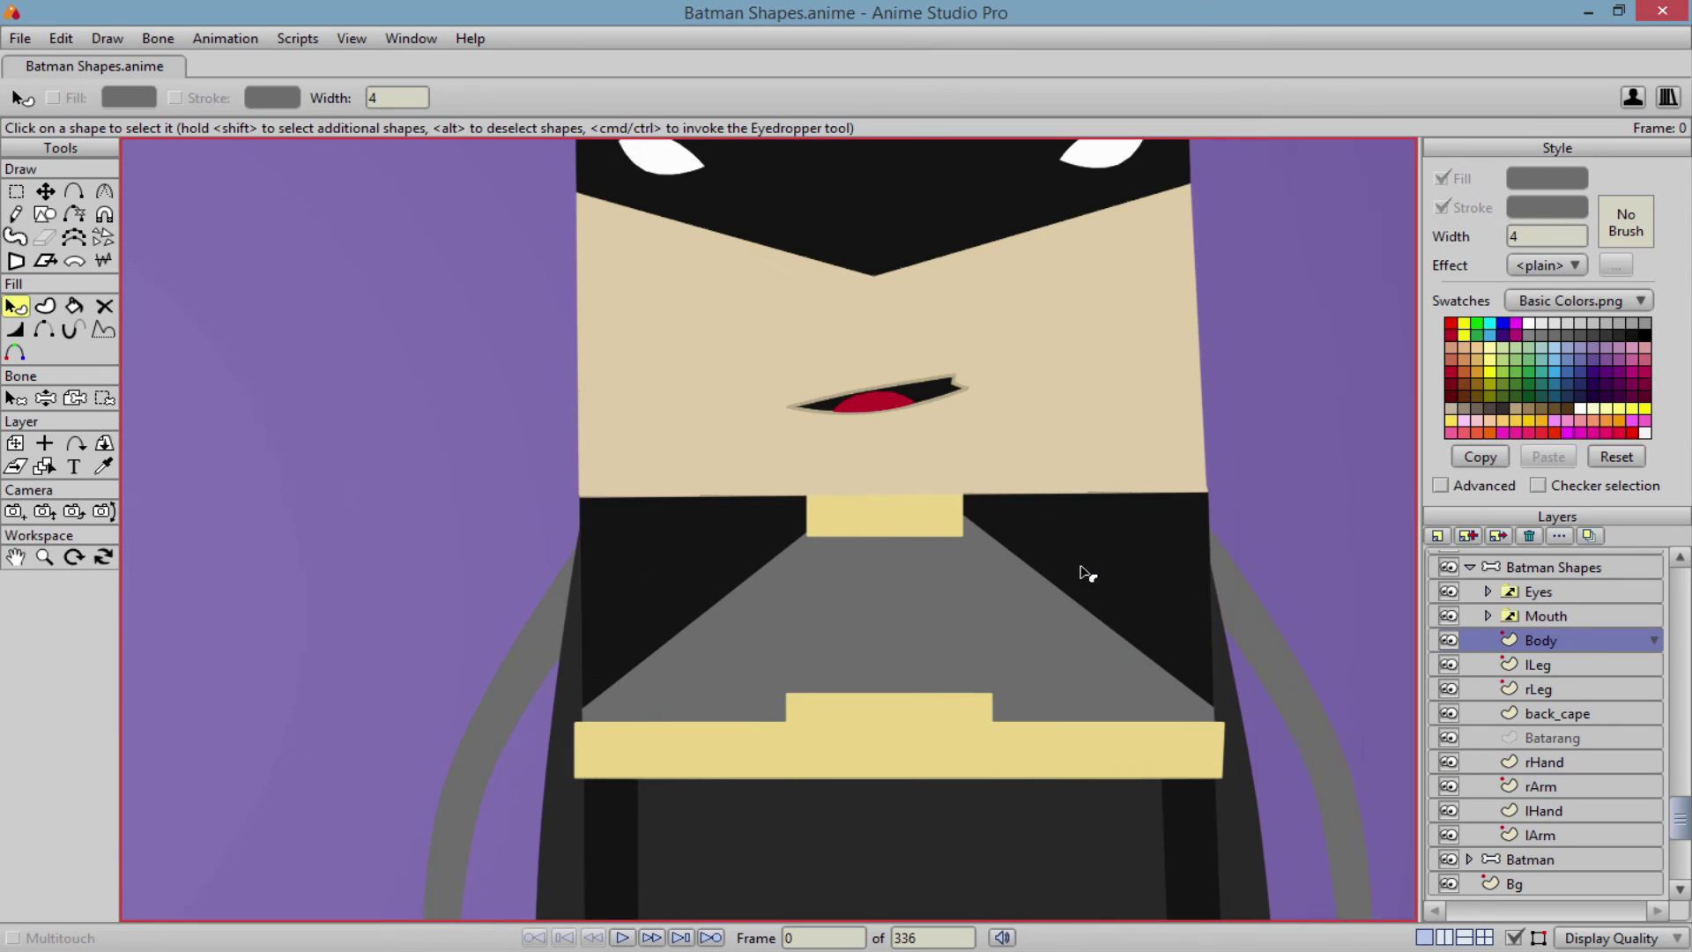
left_click(657, 582)
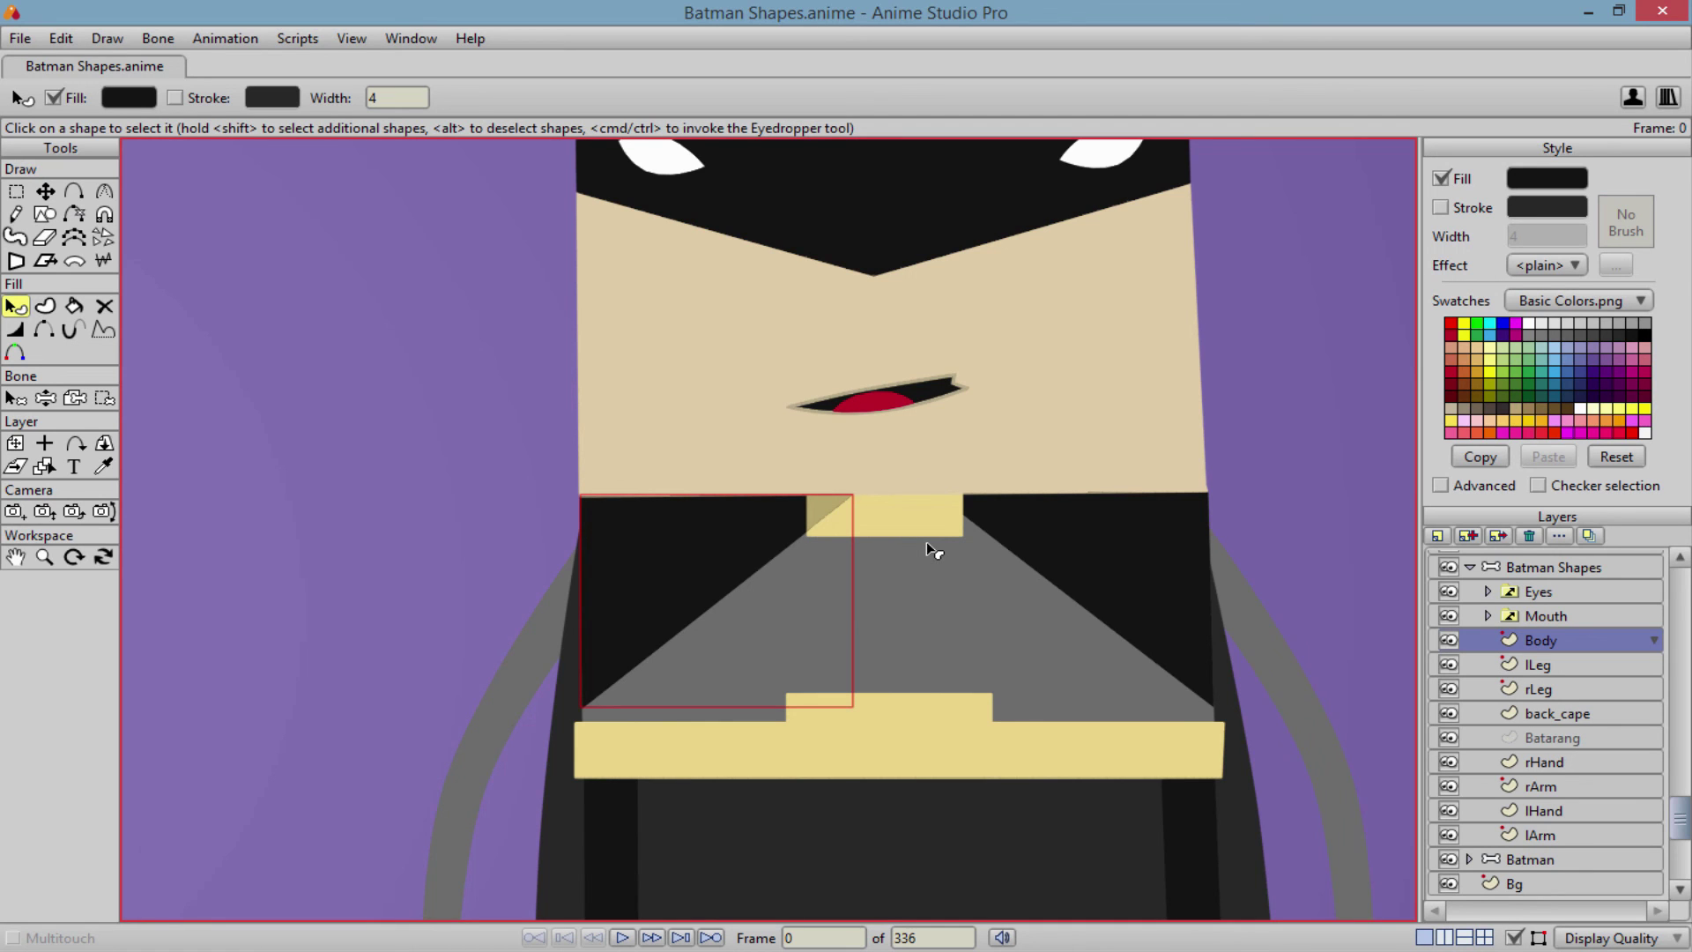
scroll(913, 545, "down", 6)
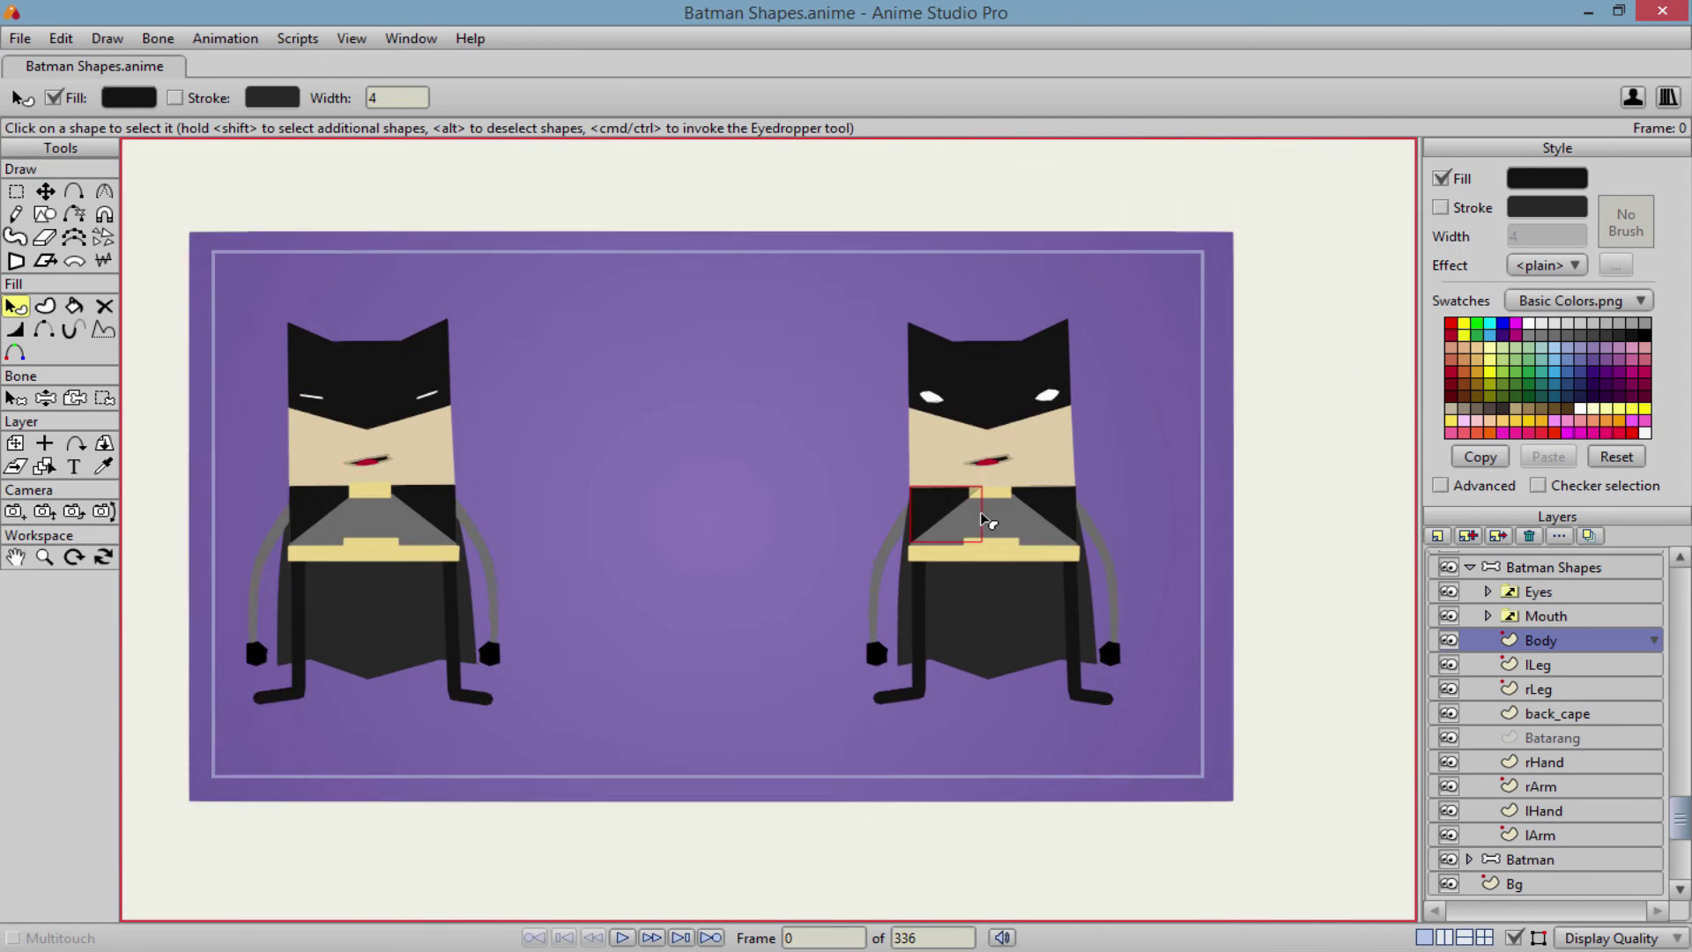